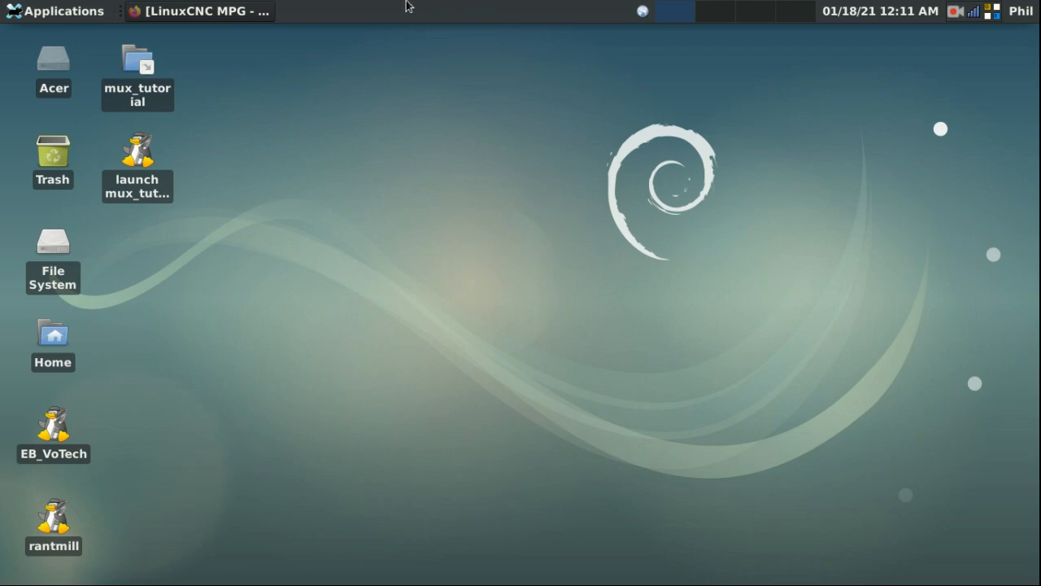
Step: Restore the LinuxCNC MPG Firefox window showing the diodes.jpg selector-switch photo
left_click(193, 12)
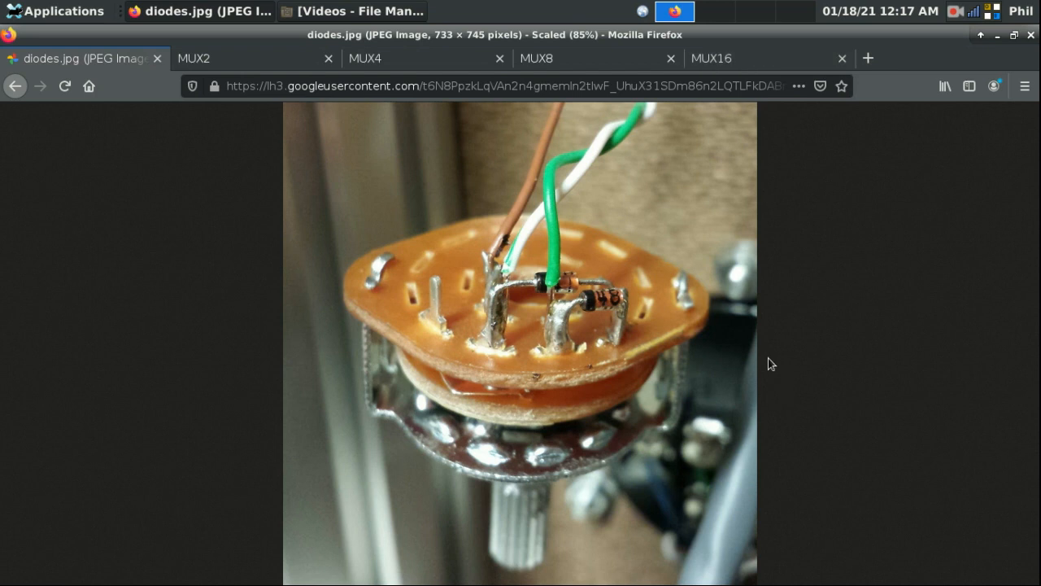
Step: Compare the mux2, mux4, mux8 and mux16 man pages in two passes, ending on mux16
left_click(265, 61)
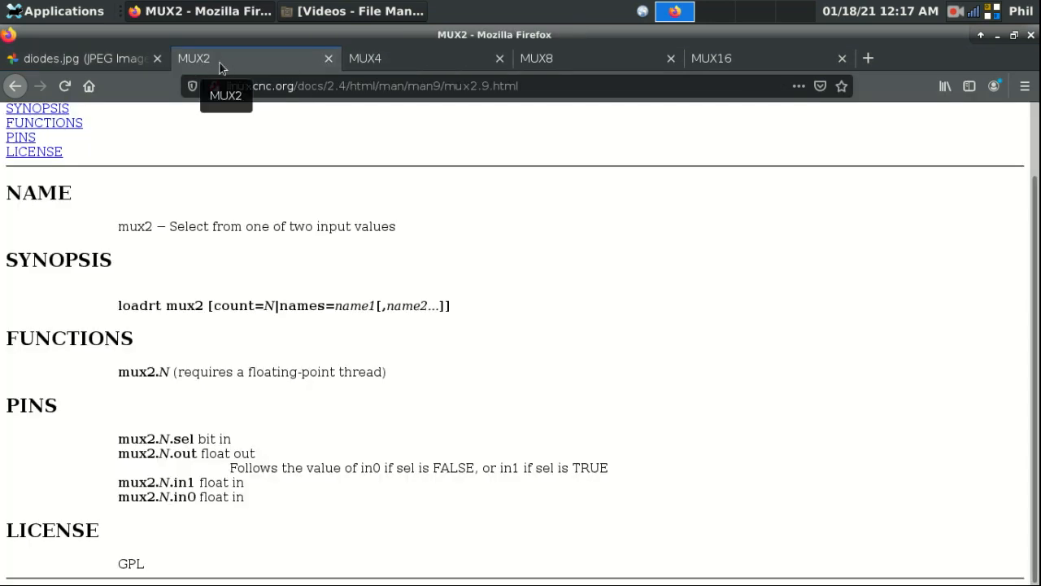
left_click(424, 59)
left_click(541, 58)
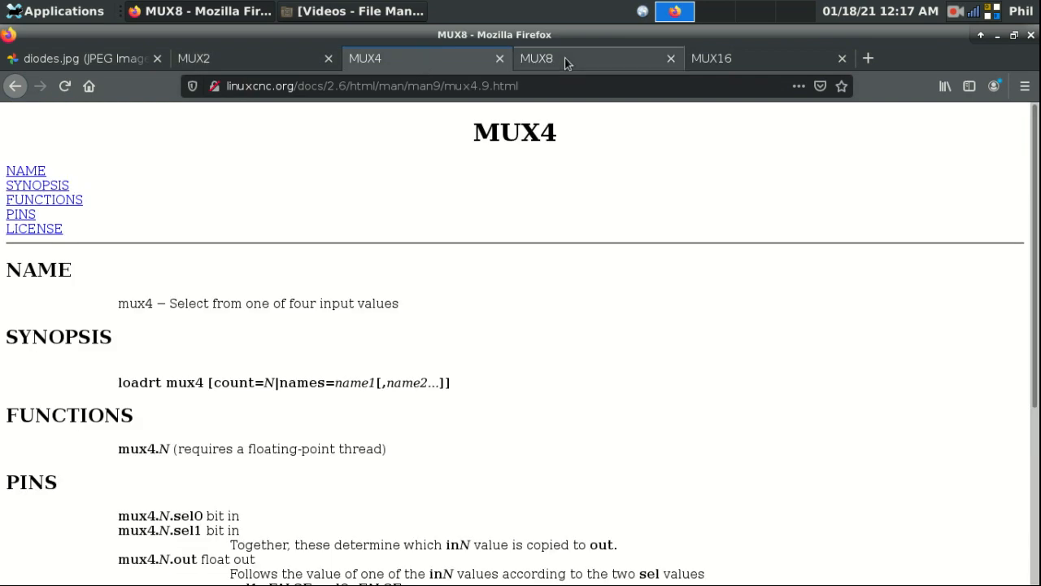
left_click(742, 55)
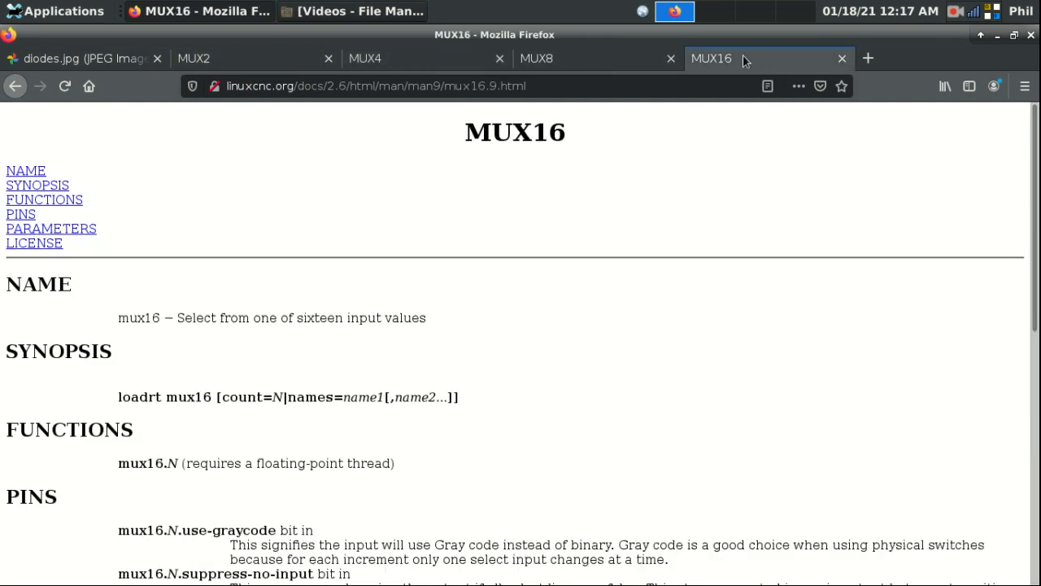
left_click(223, 61)
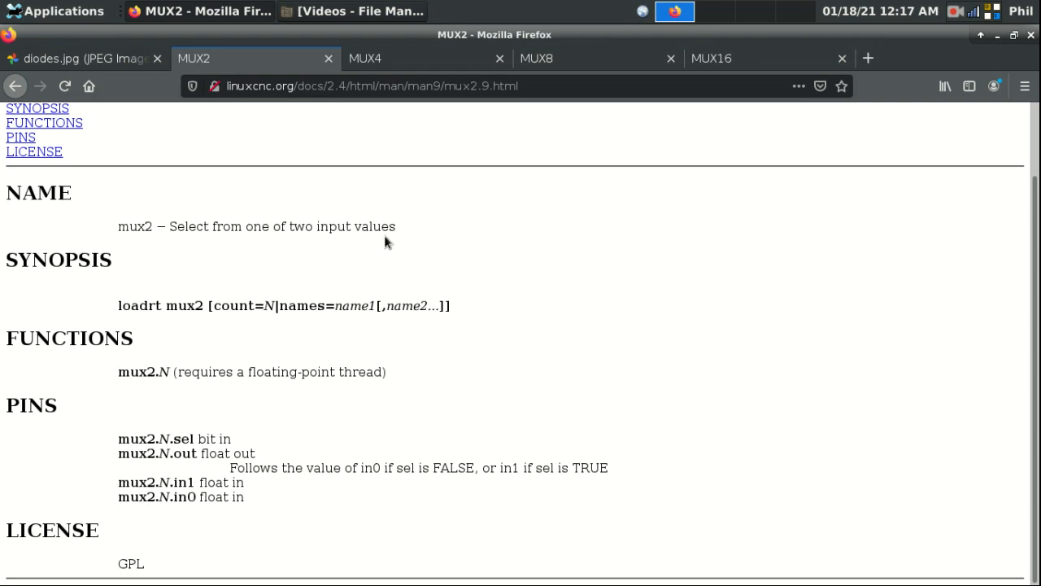
left_click(373, 62)
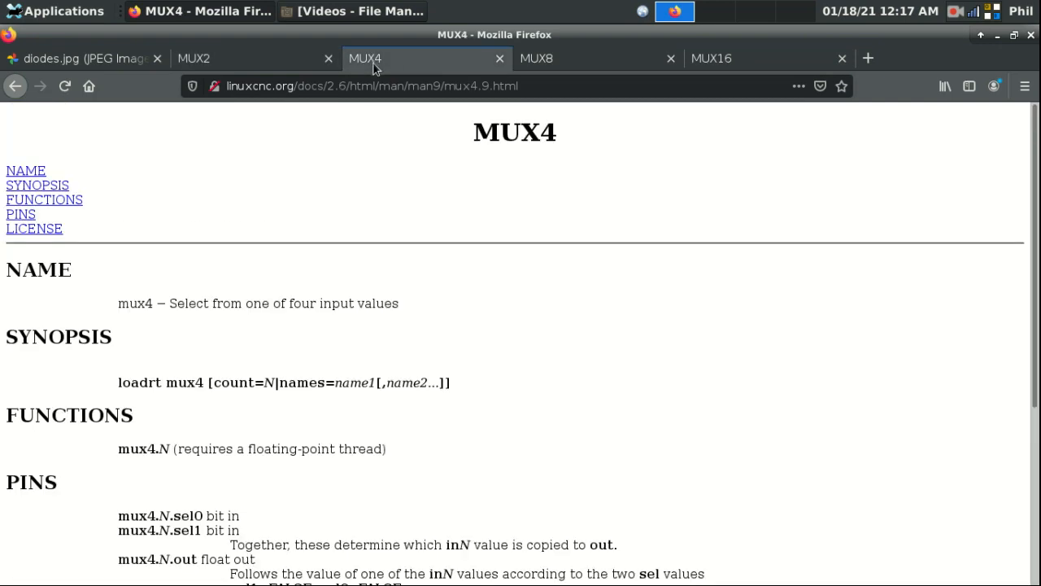
left_click(556, 56)
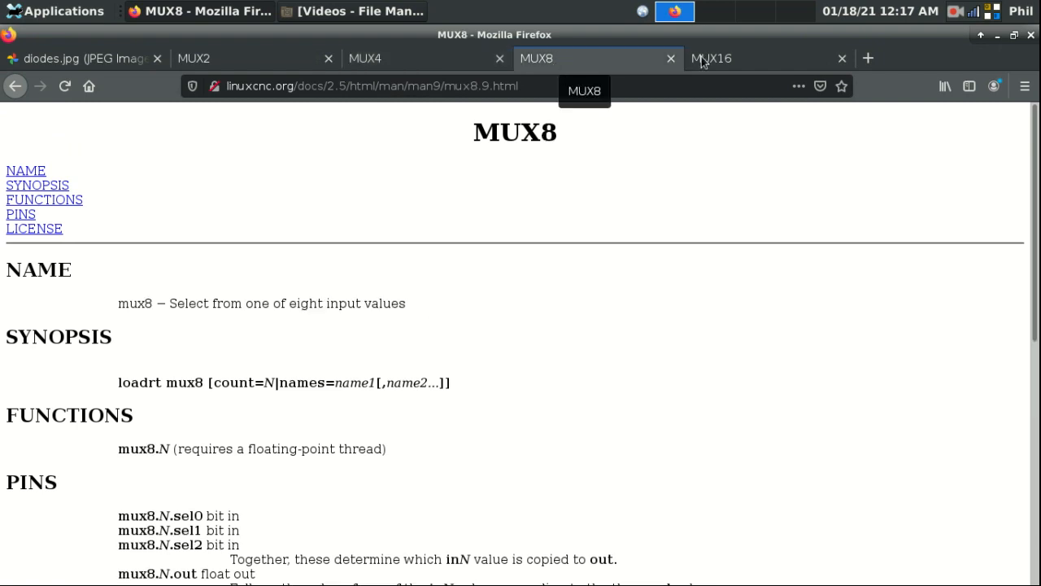
left_click(738, 55)
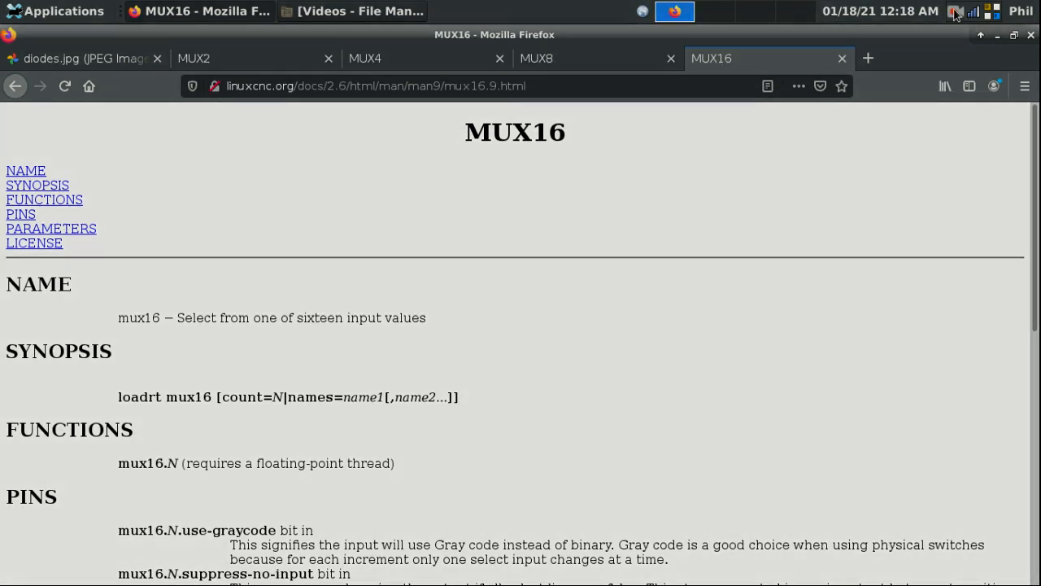
left_click(956, 12)
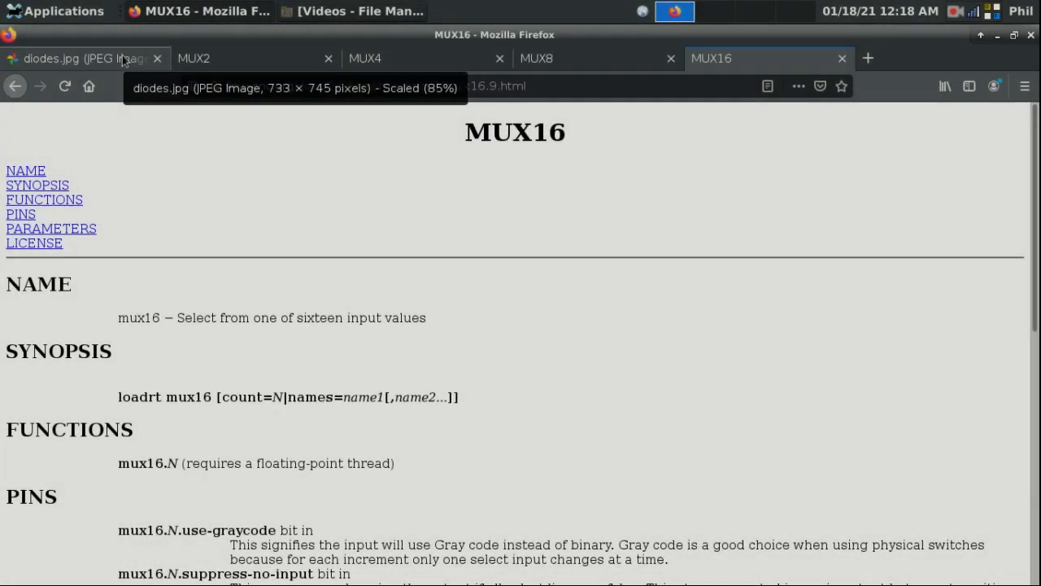
Step: Alternate between the full-size Multiplexing Diodes photo and the Selector Switches article several times
left_click(123, 55)
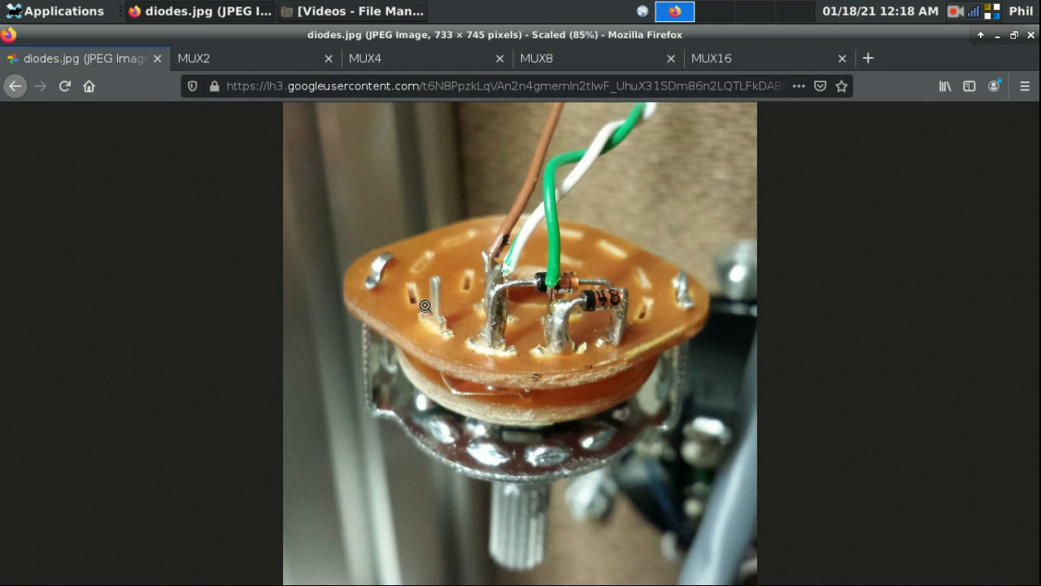
left_click(15, 86)
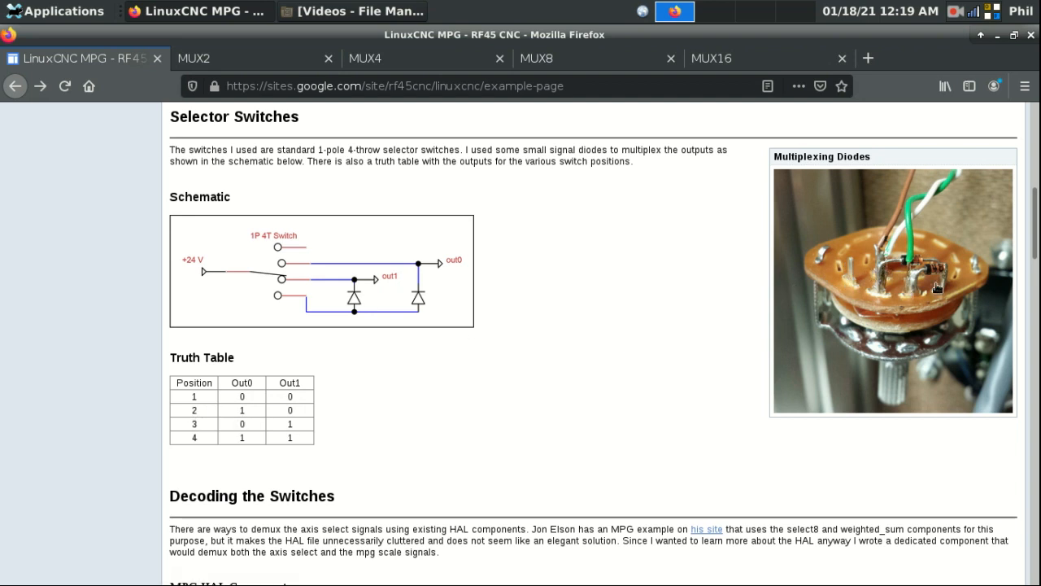
left_click(895, 264)
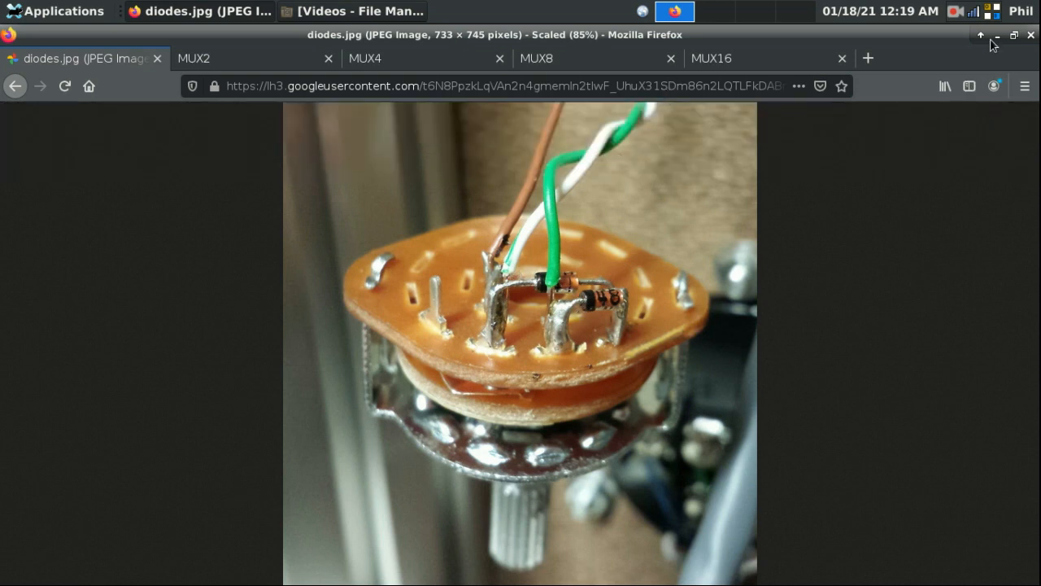
left_click(17, 85)
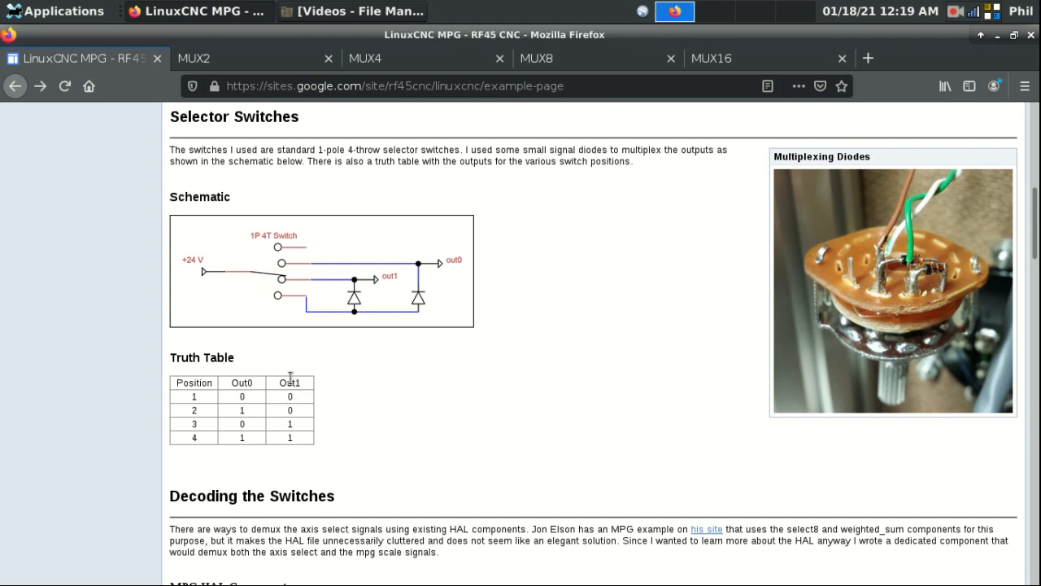
left_click(912, 272)
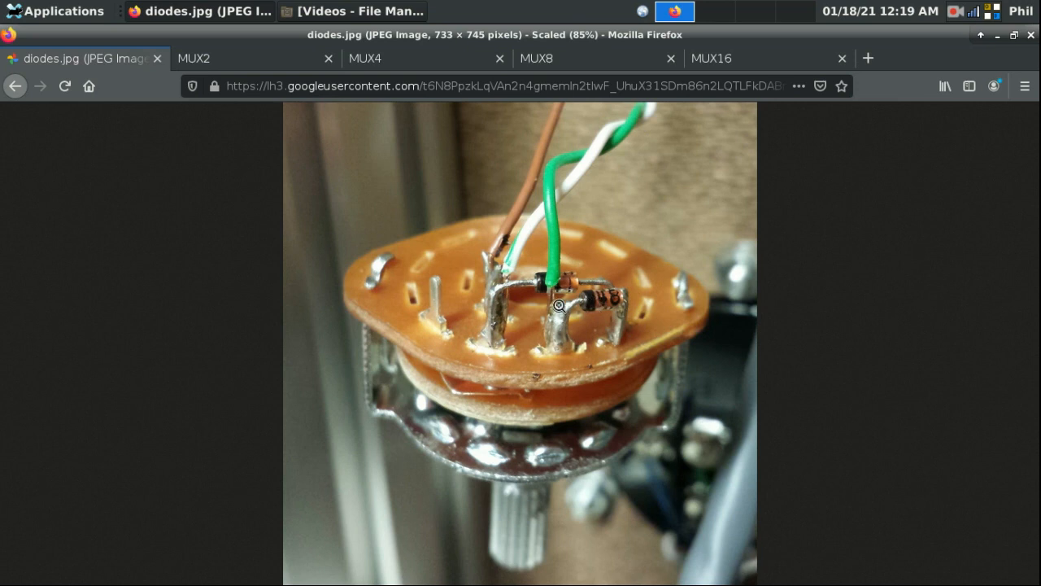
left_click(15, 85)
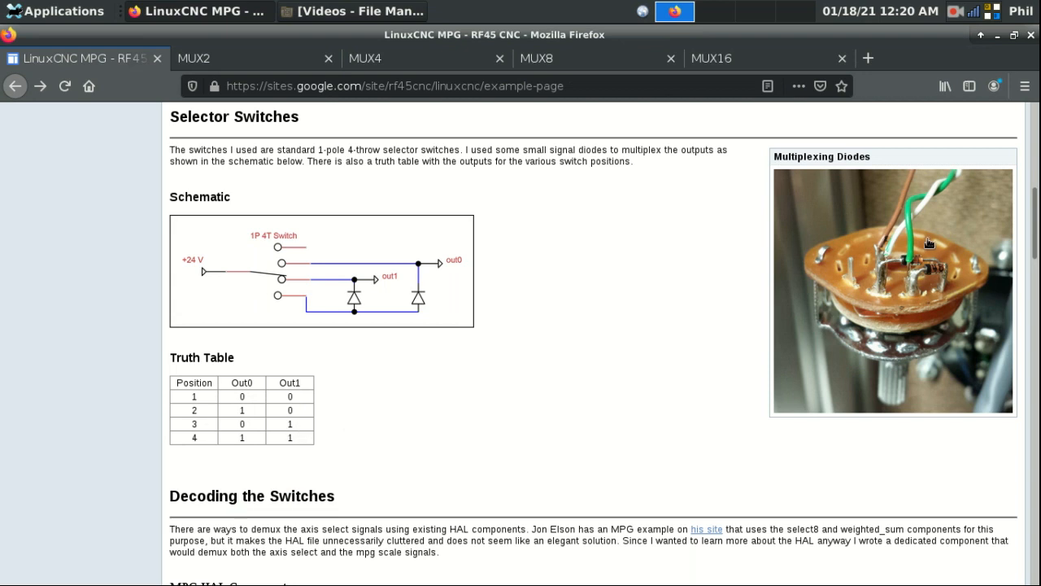
left_click(907, 294)
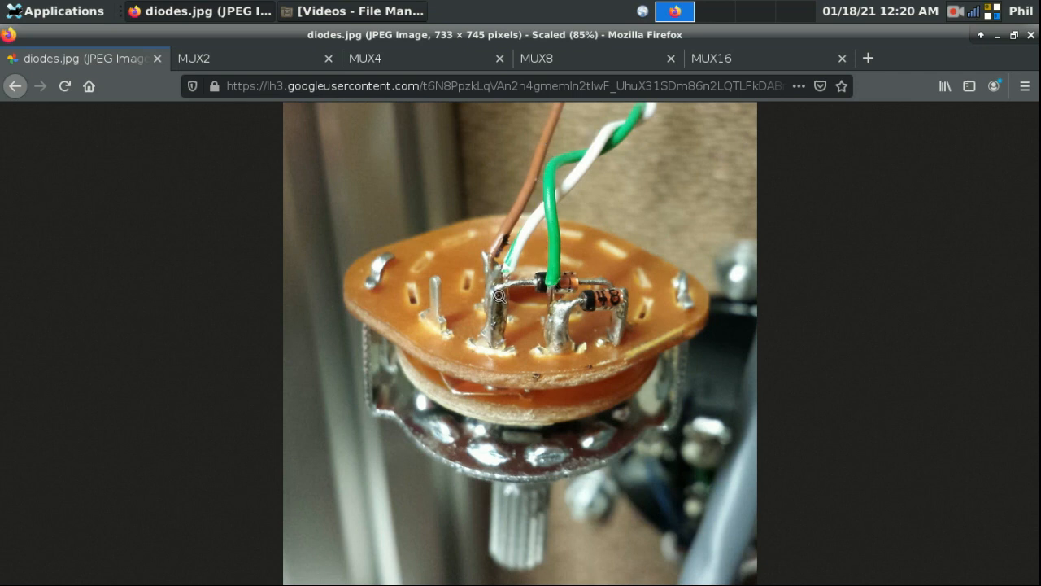
left_click(16, 85)
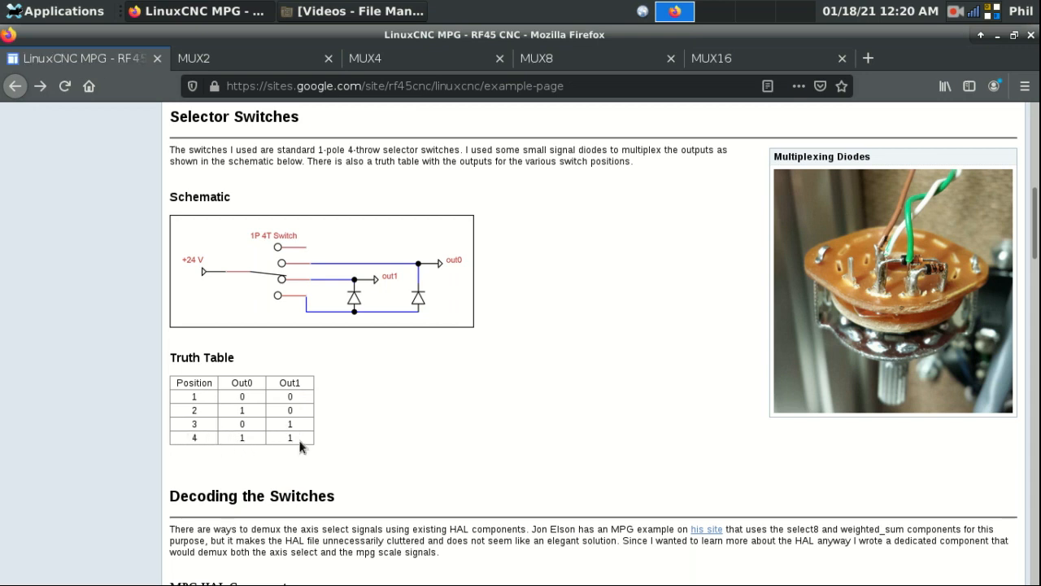
Step: Release the machine's emergency stop and switch the machine on in gmoccapy
left_click(956, 10)
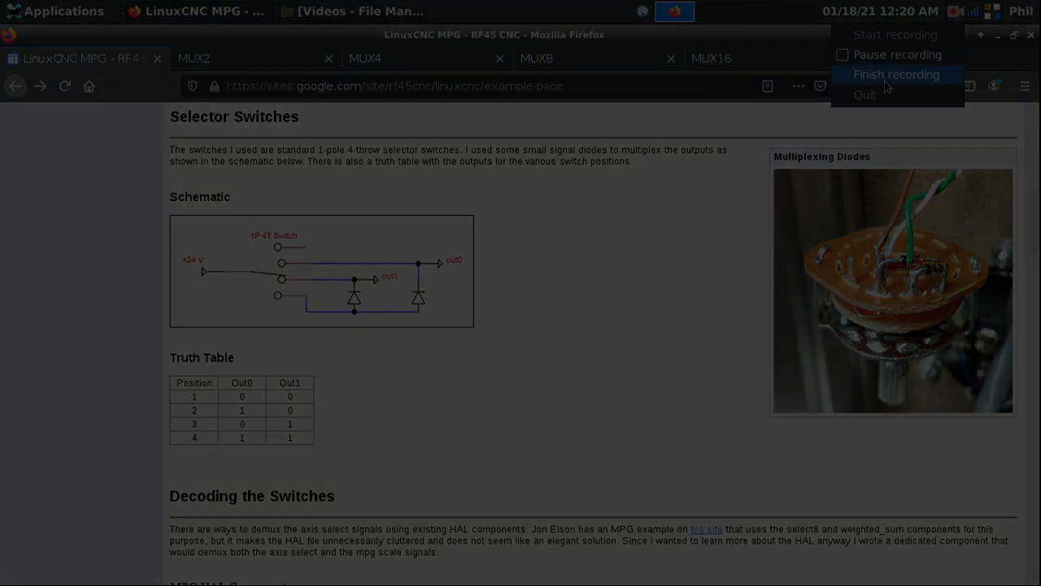
left_click(896, 74)
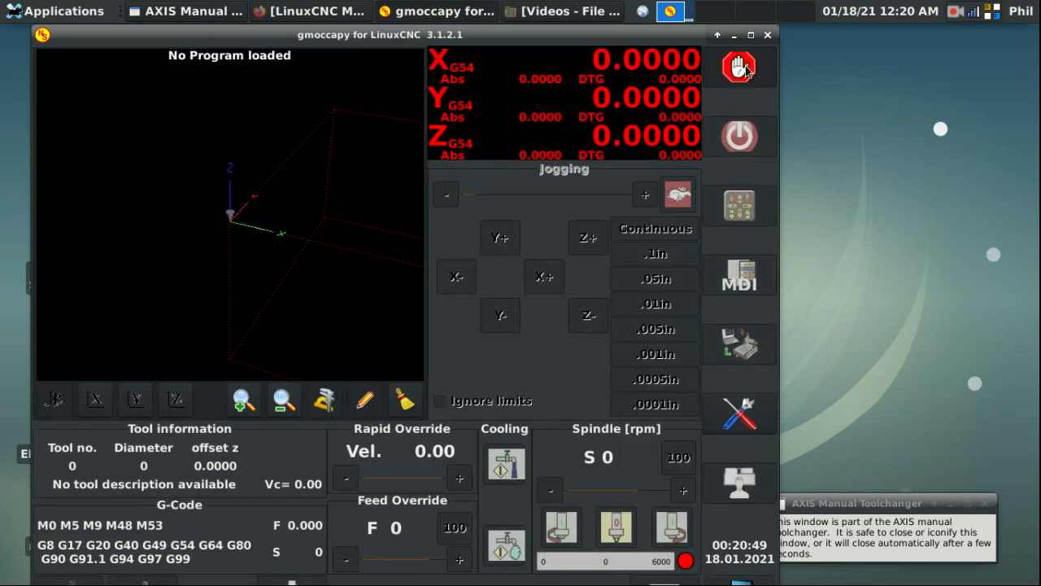
left_click(747, 69)
left_click(740, 136)
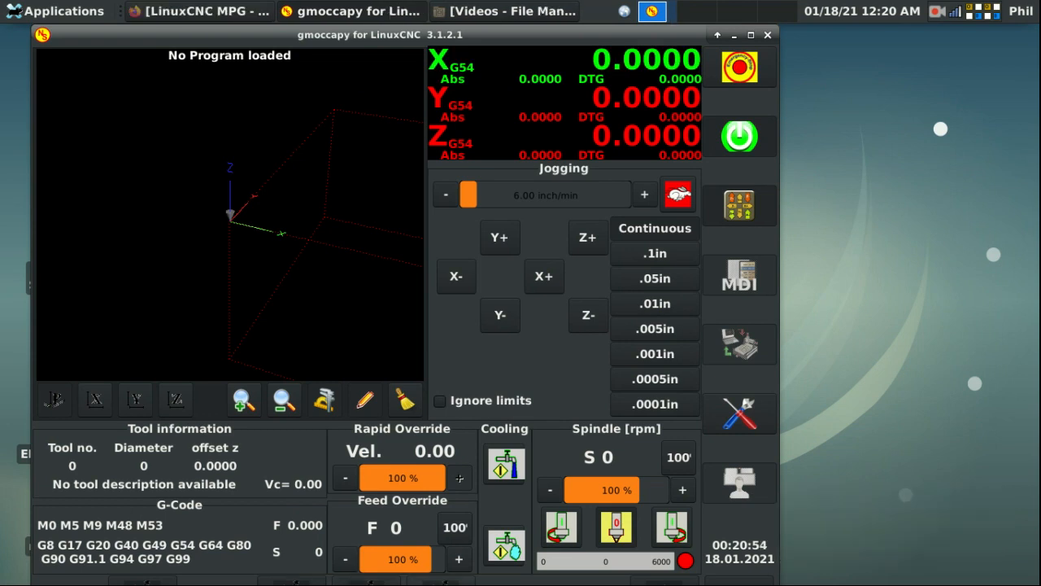
Step: Open gmoccapy settings and submit the unlock code
left_click(754, 428)
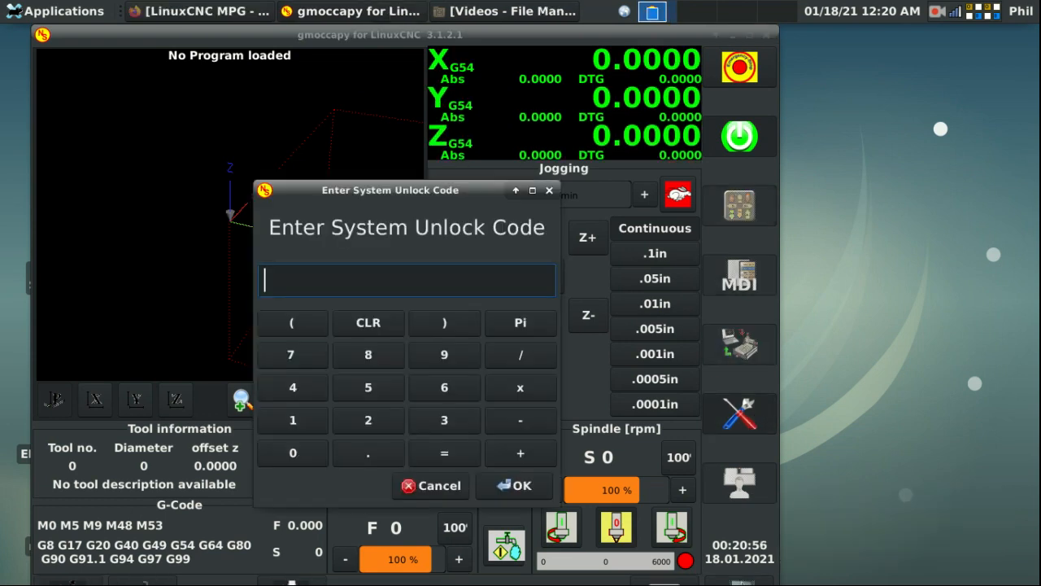
type("123")
key("Return")
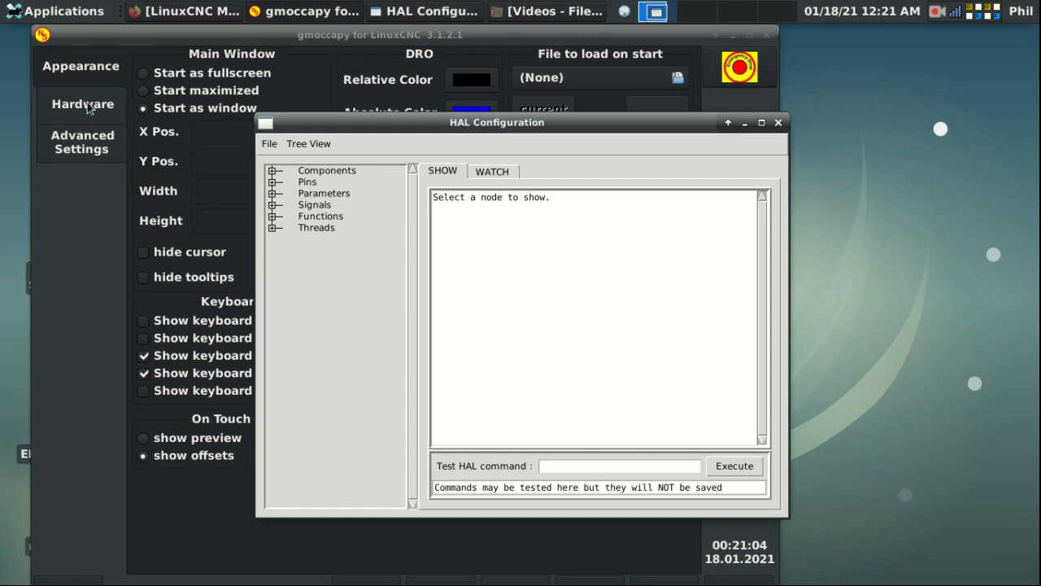
Step: Show gmoccapy's hardware MPG scale settings and move HAL Configuration to the upper right
left_click(76, 112)
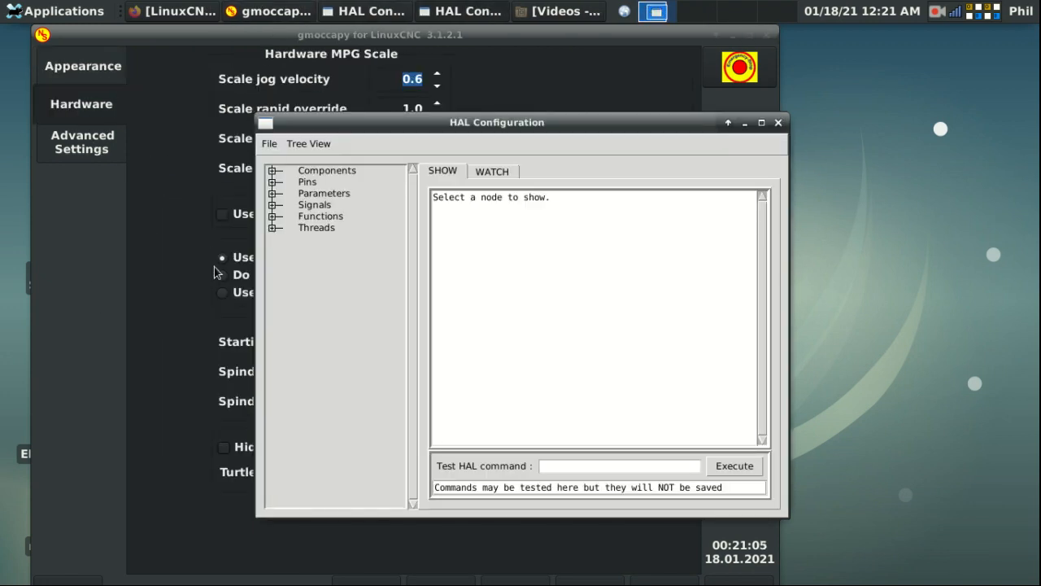
left_click(244, 271)
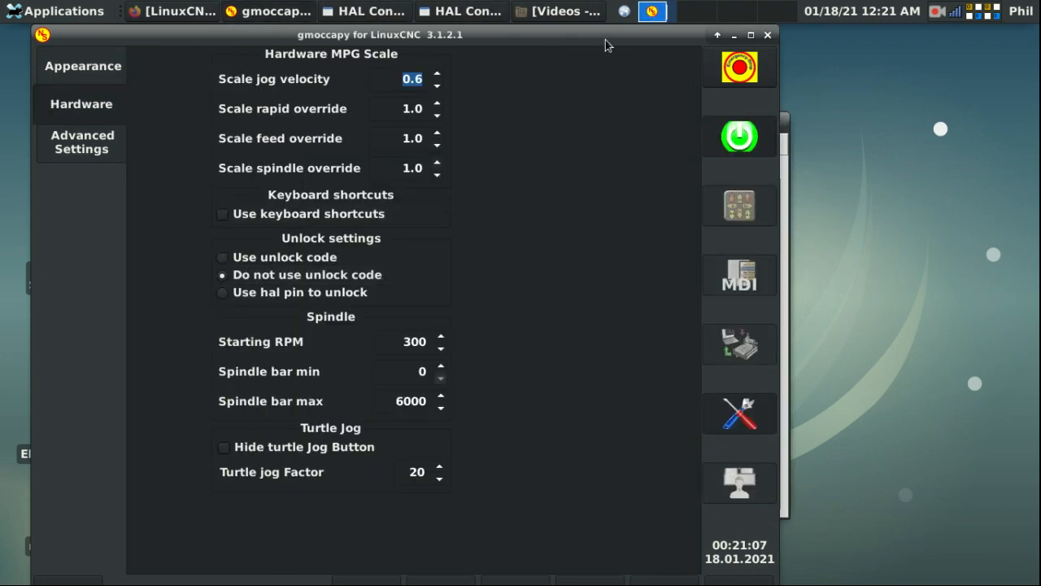
left_click(783, 195)
left_click_drag(675, 122, 923, 31)
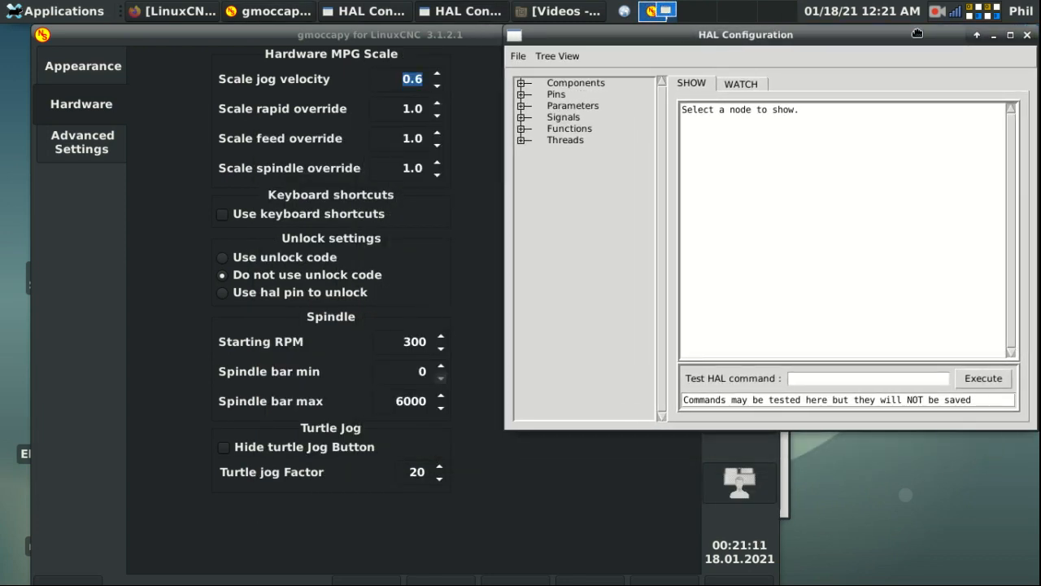
Step: Expand Pins > input > 0, check the btn-a pin values, then switch to Watch
left_click(521, 95)
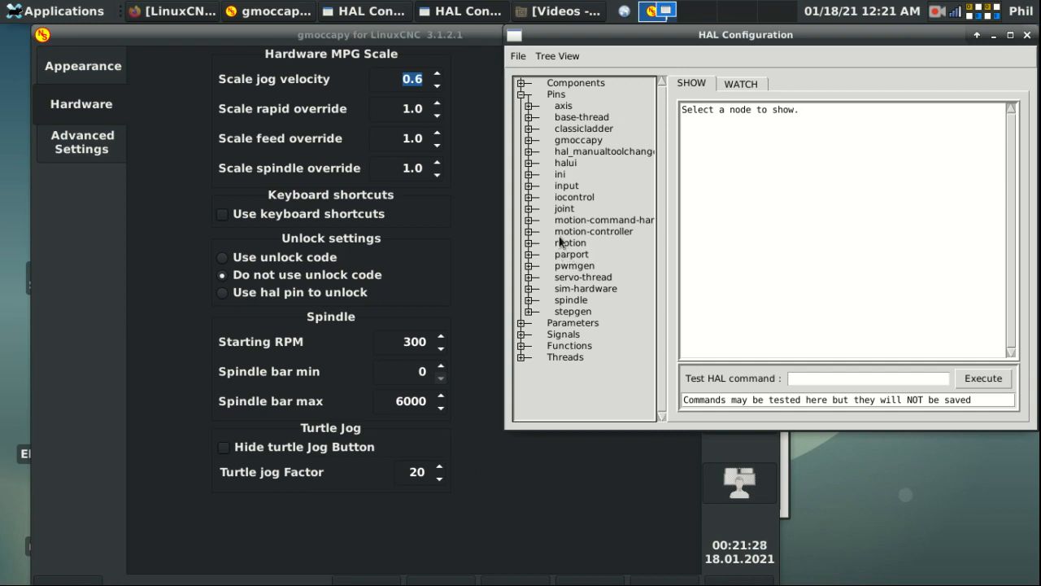
left_click(528, 186)
left_click(536, 197)
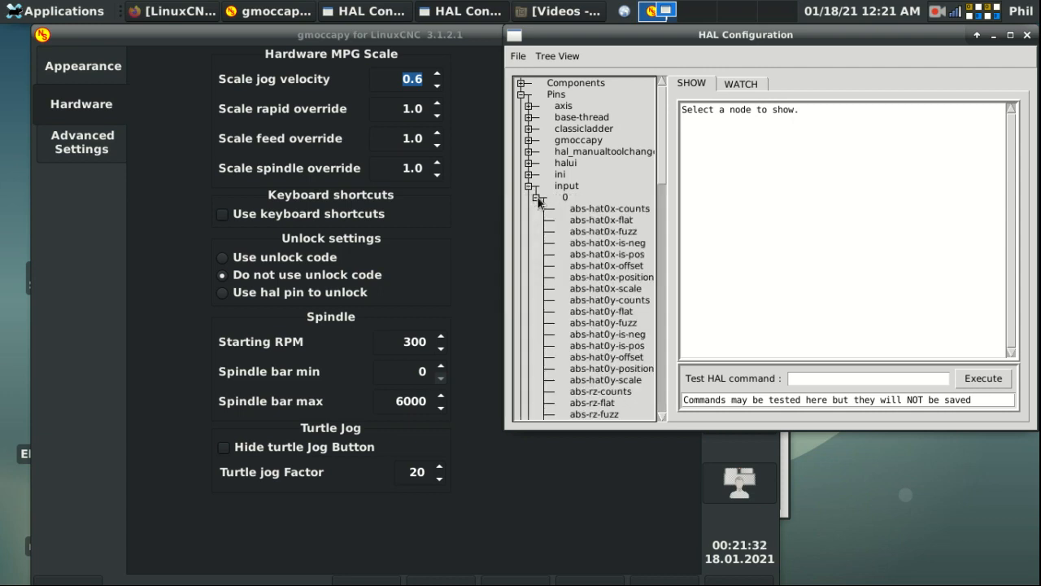
scroll(599, 211, "down", 10)
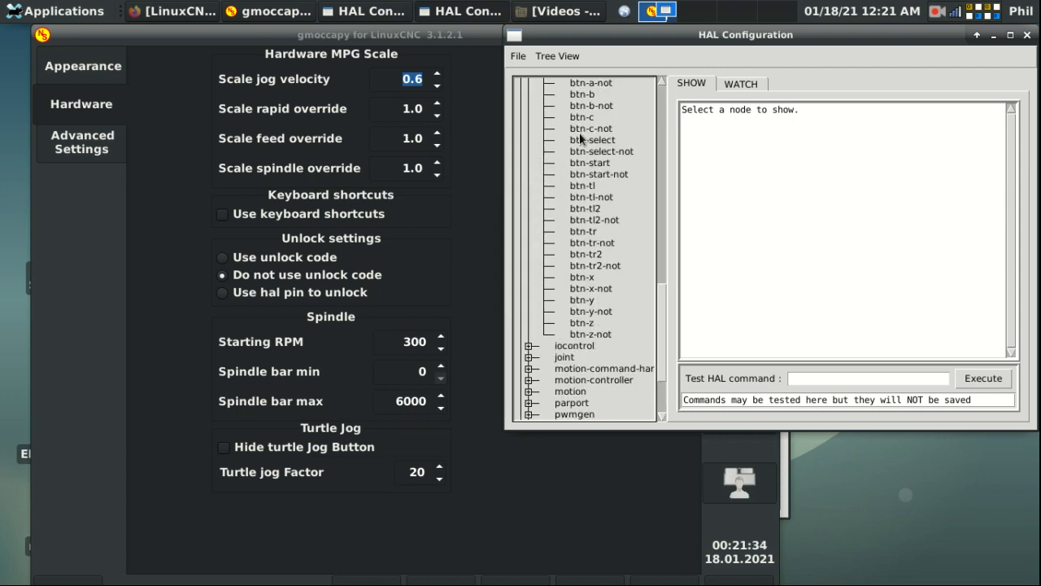
scroll(582, 140, "up", 2)
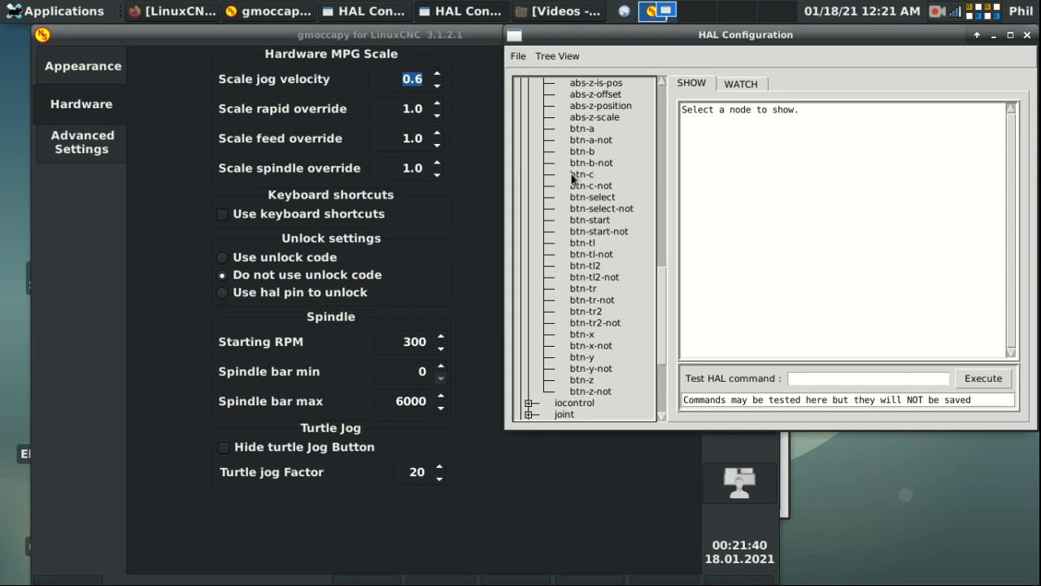
left_click(582, 129)
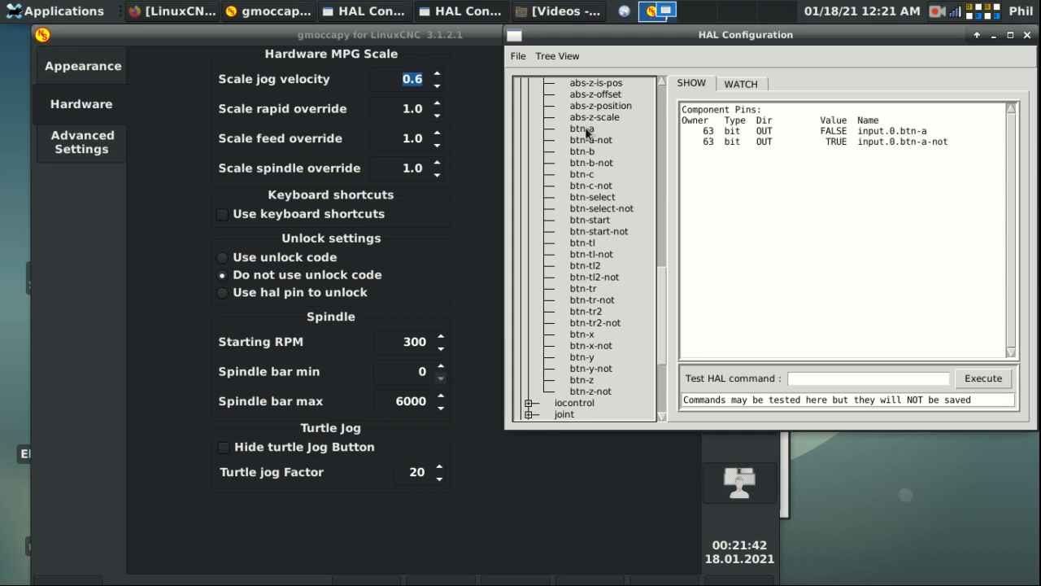
left_click(753, 85)
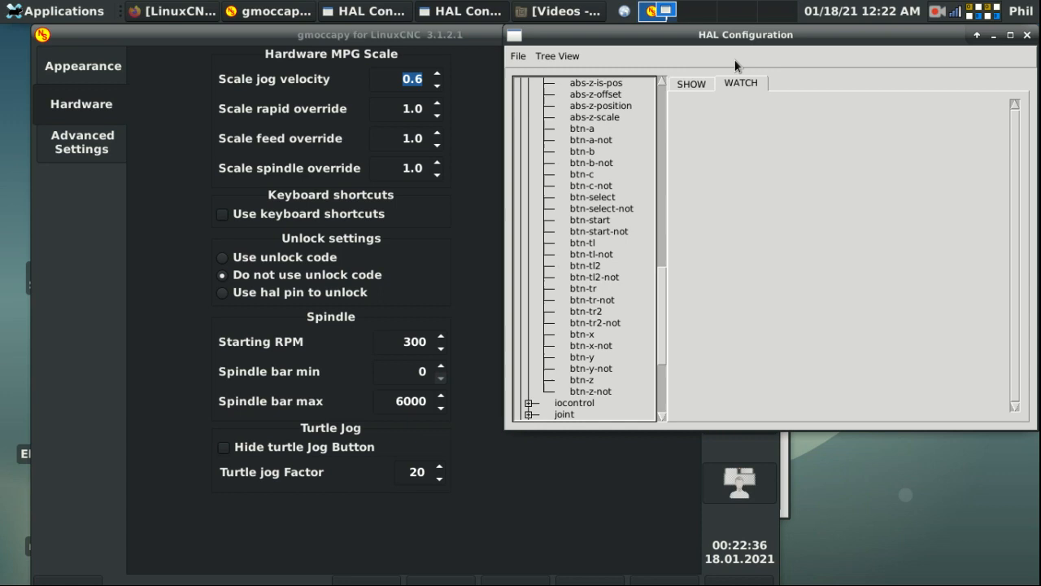
Step: Load the mux2 component with 'loadrt mux2' in the Test HAL command box
left_click(694, 84)
left_click(838, 379)
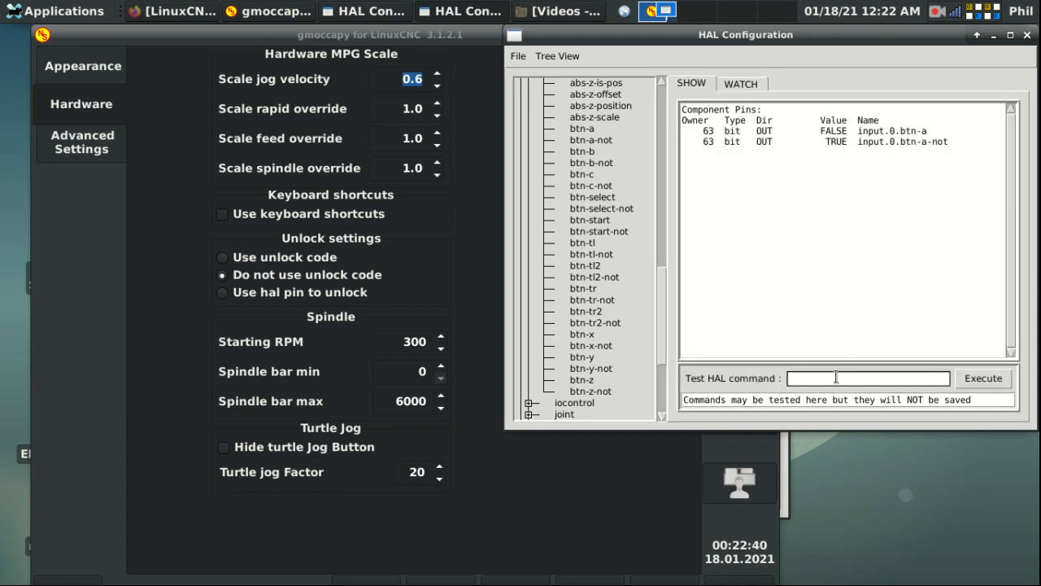
type("loadrt mux2")
key("Return")
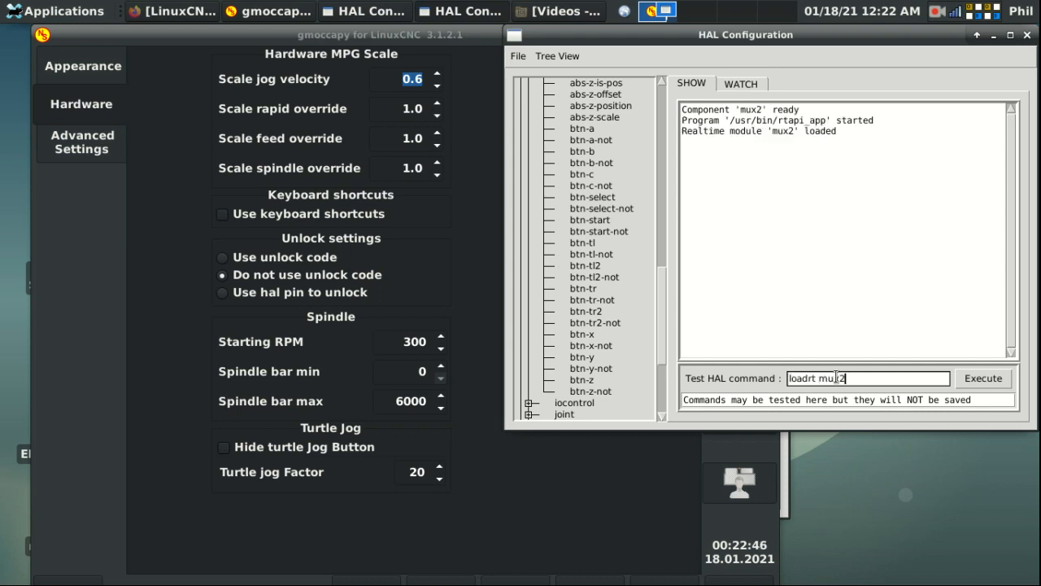
Step: Add mux2.0 to servo-thread with 'addf mux2.0 servo-thread' and close HAL Configuration
key("BackSpace")
key("BackSpace")
key("BackSpace")
key("BackSpace")
key("BackSpace")
key("BackSpace")
key("BackSpace")
key("BackSpace")
key("BackSpace")
key("BackSpace")
key("BackSpace")
type("addf mux2.0 servo-thread")
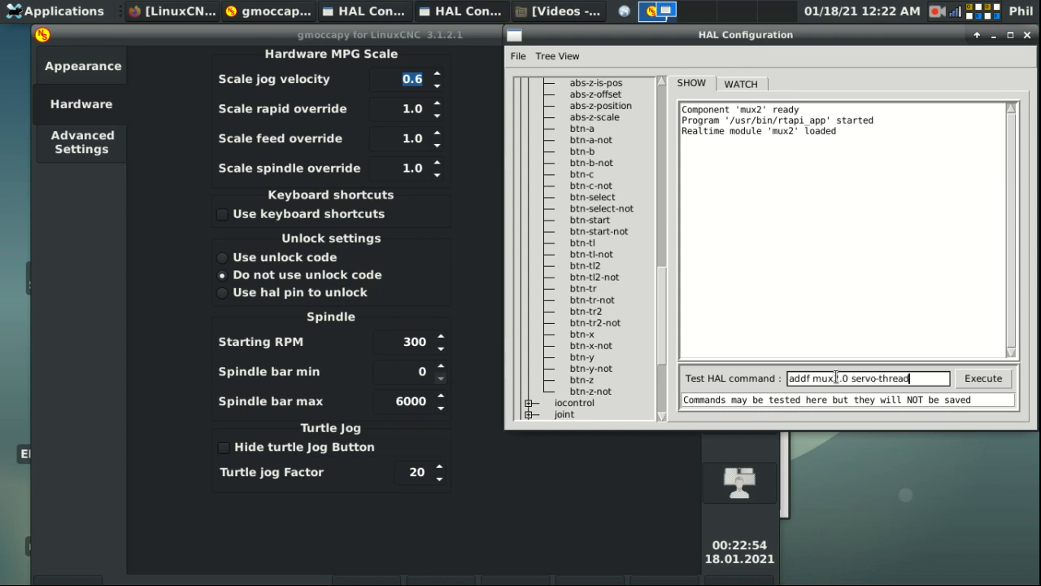
key("Return")
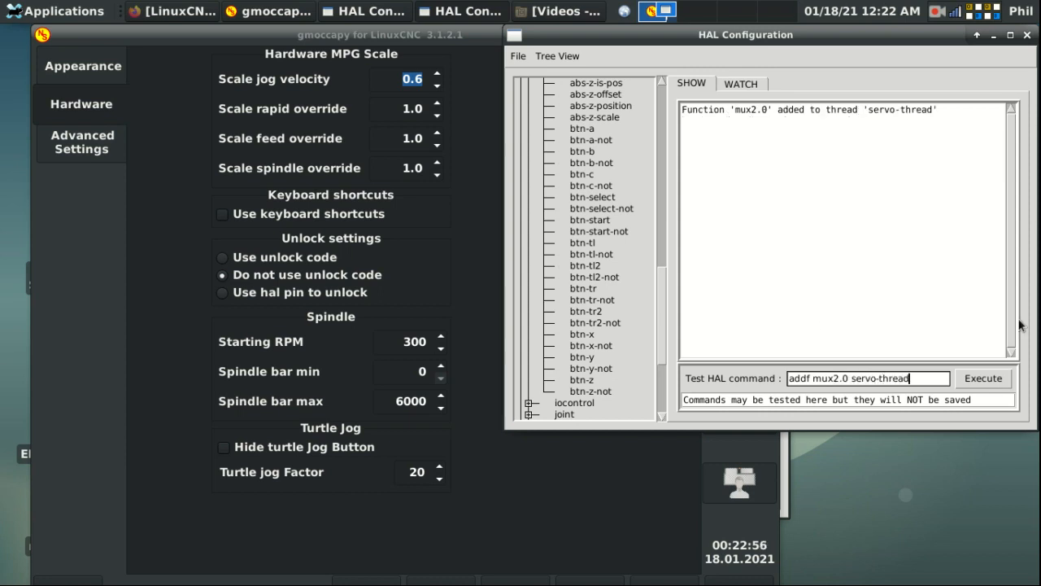
left_click(1027, 35)
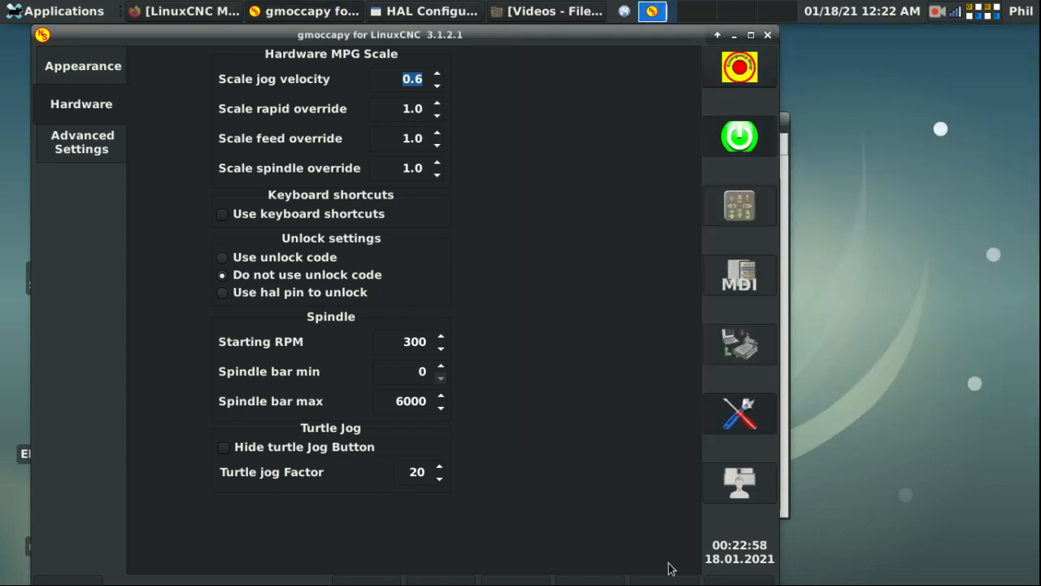
Step: Reopen HAL Configuration and expand Pins > mux2 > 0 to view the sel and out pins
left_click(730, 574)
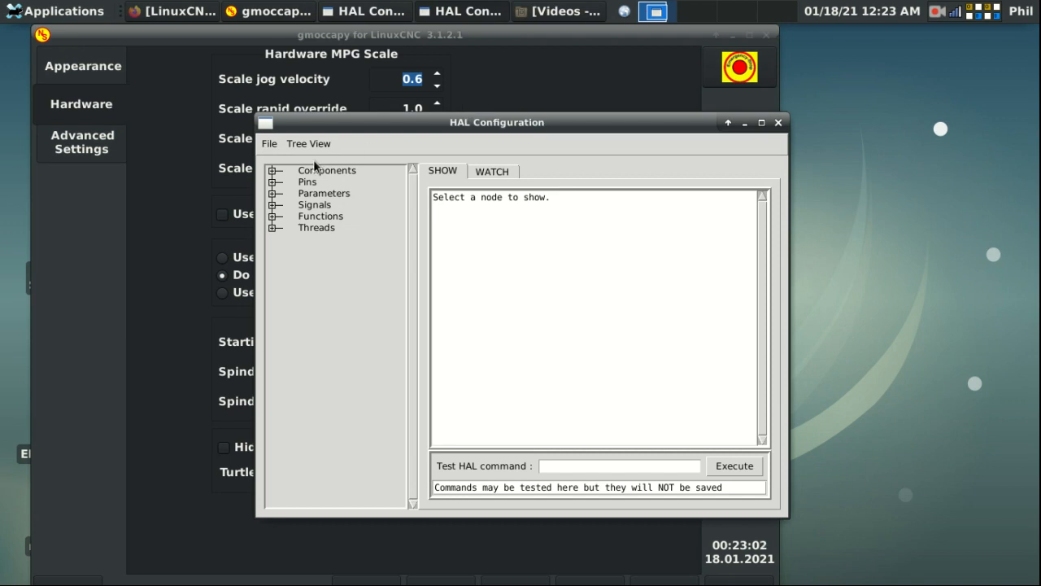
left_click(273, 182)
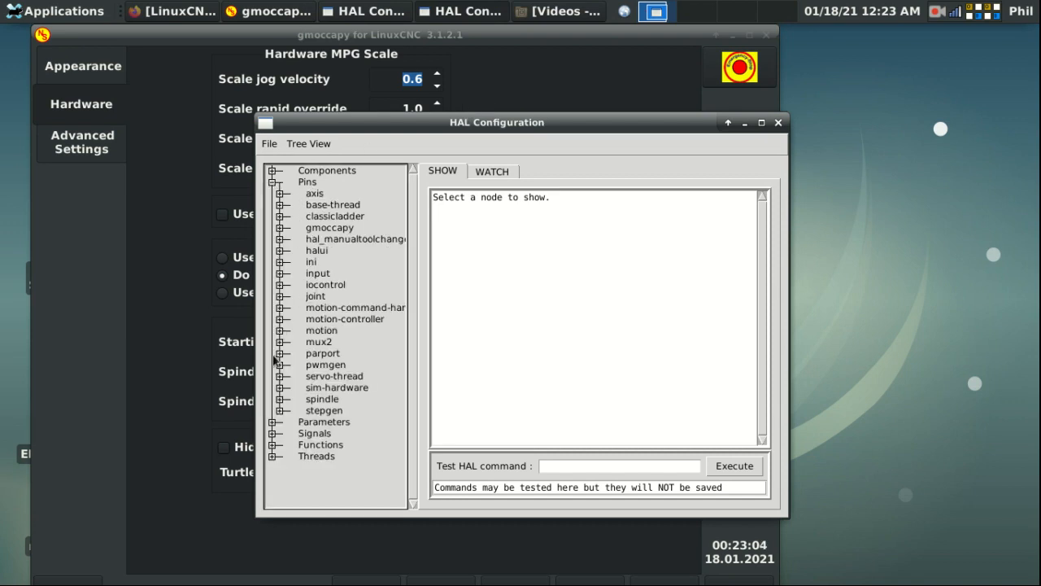
left_click(358, 14)
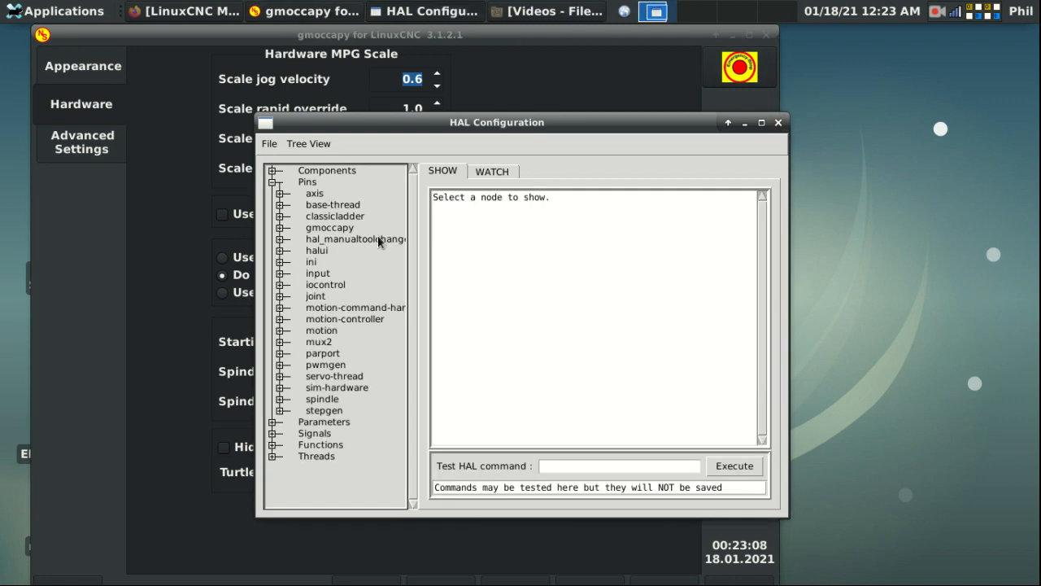
left_click(279, 342)
left_click(321, 345)
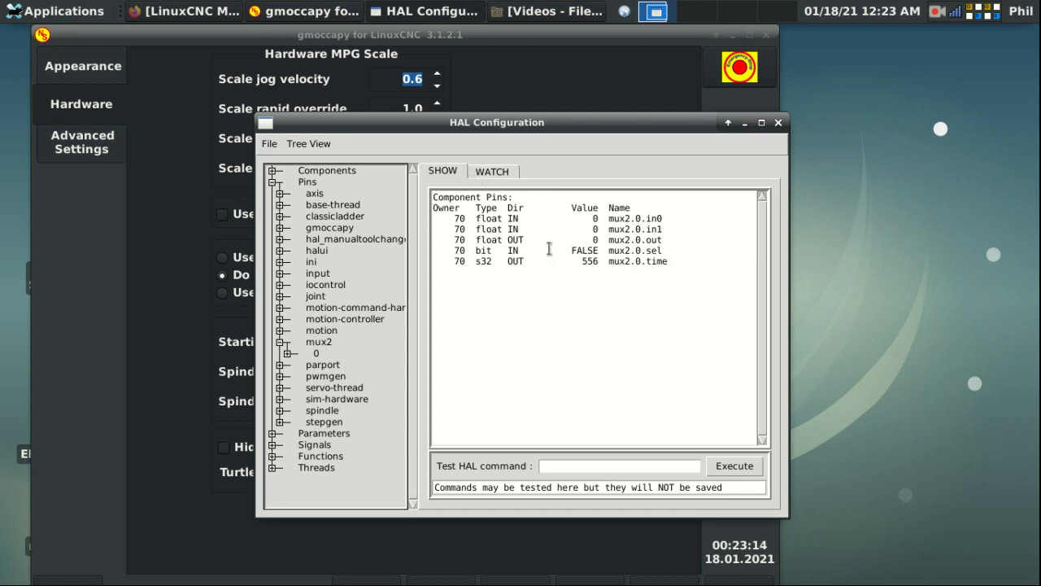
left_click(288, 354)
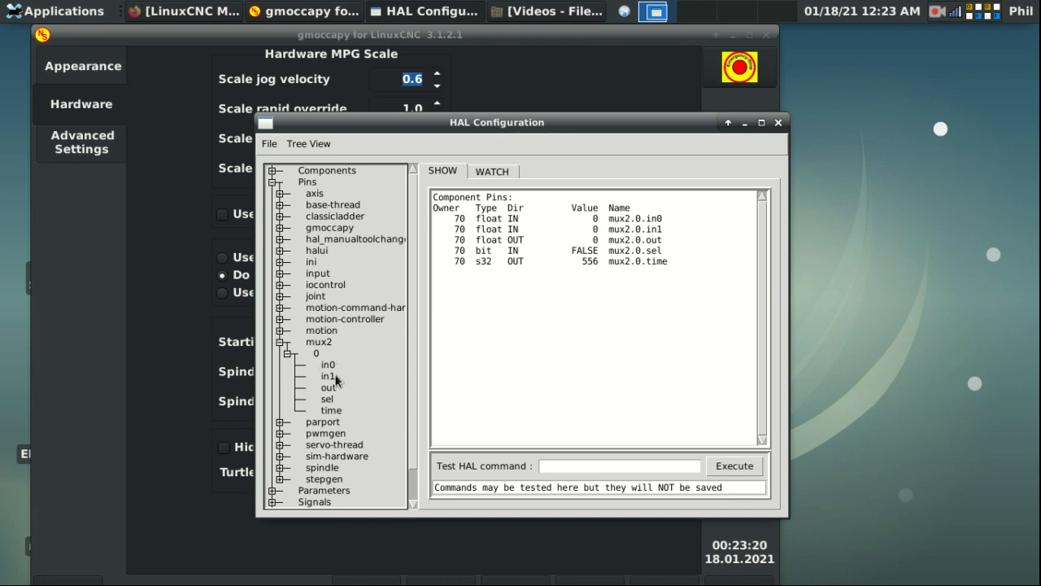
left_click(328, 402)
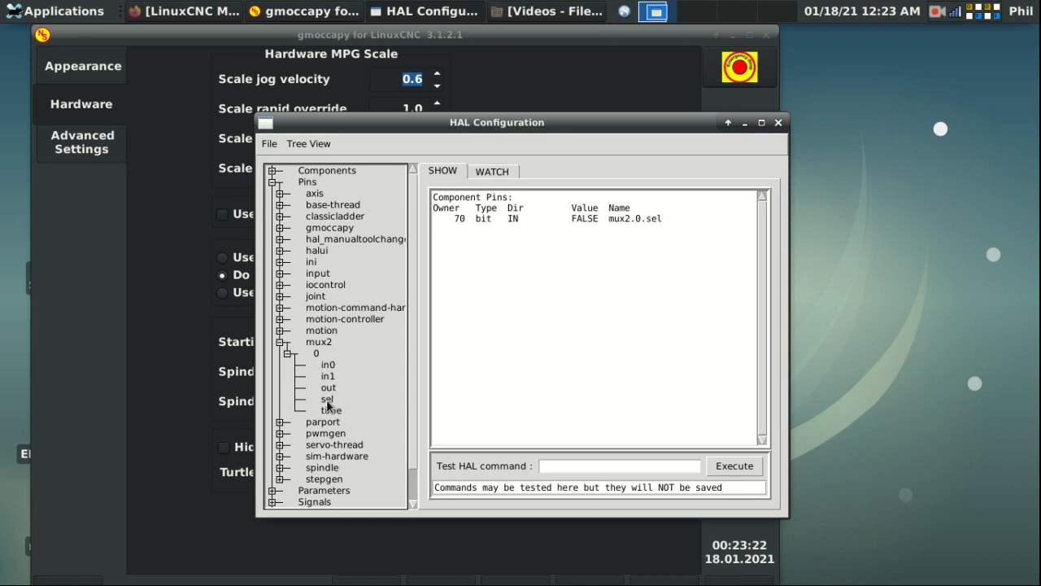
left_click(331, 389)
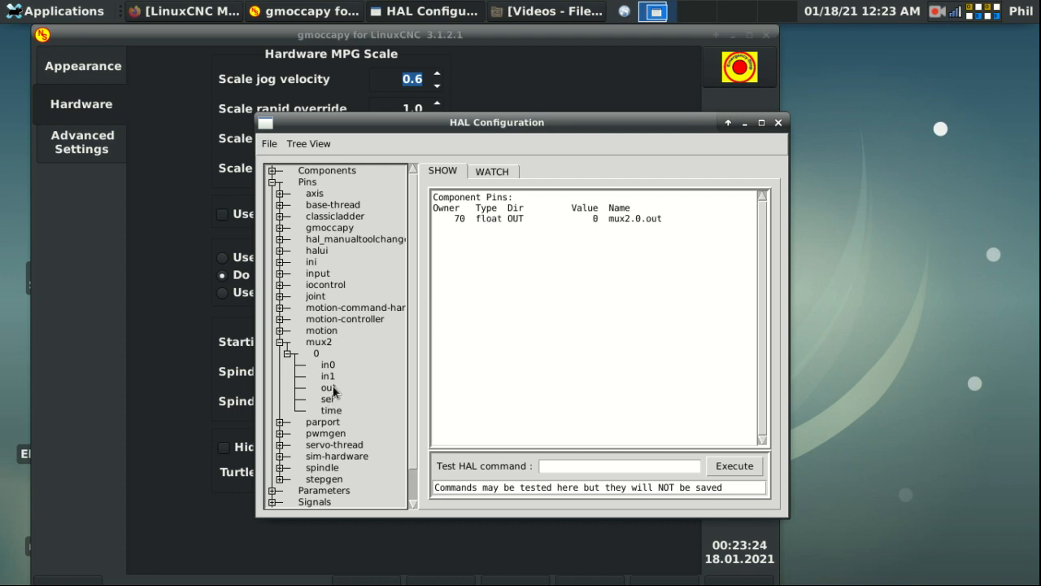
Step: Put mux2.0 in0, in1, out and sel on the watch list, then return to the command field
left_click(491, 172)
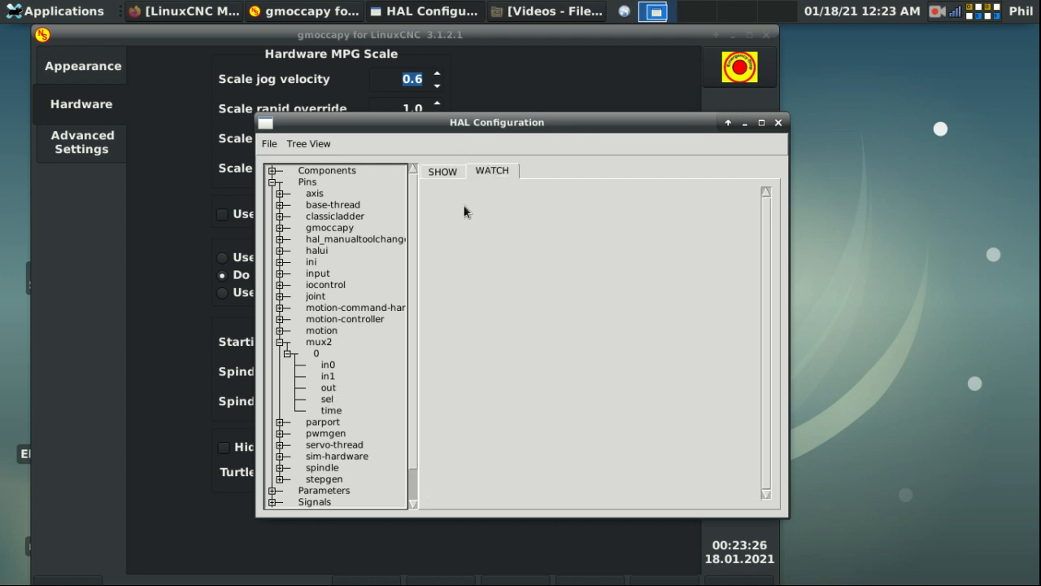
left_click(328, 363)
left_click(327, 377)
left_click(328, 389)
left_click(330, 400)
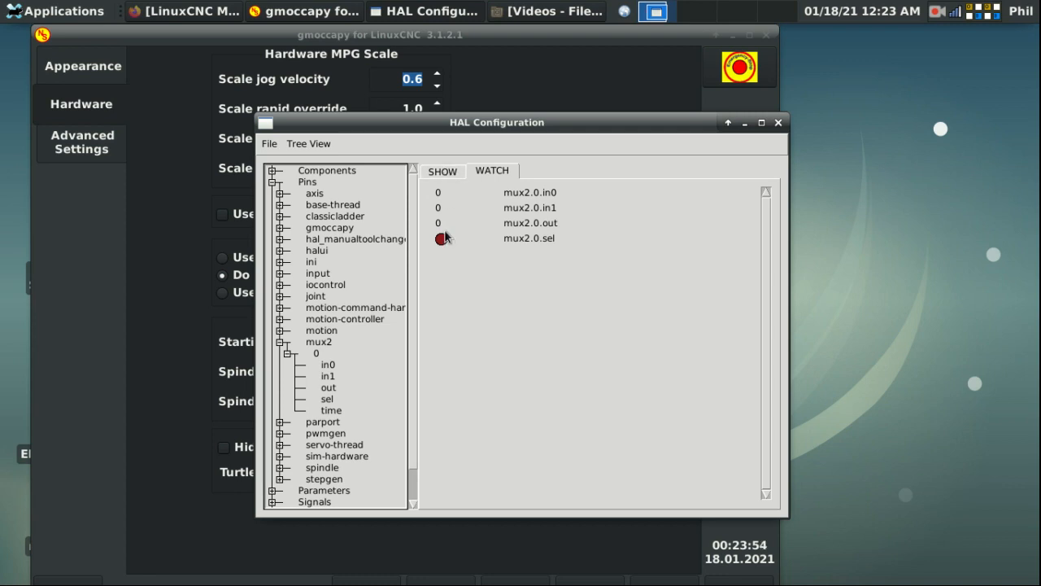
left_click(442, 171)
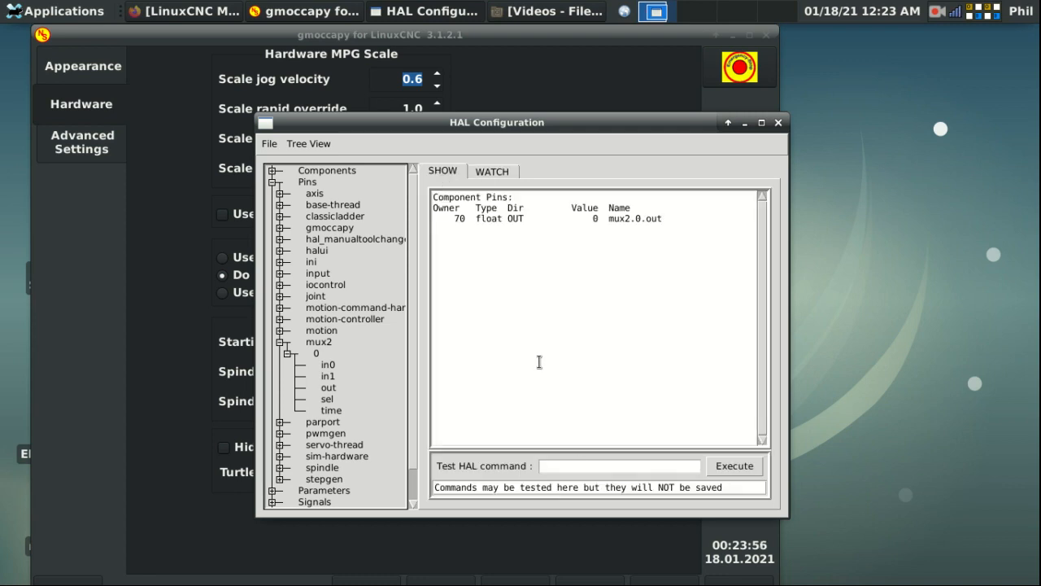
left_click(584, 470)
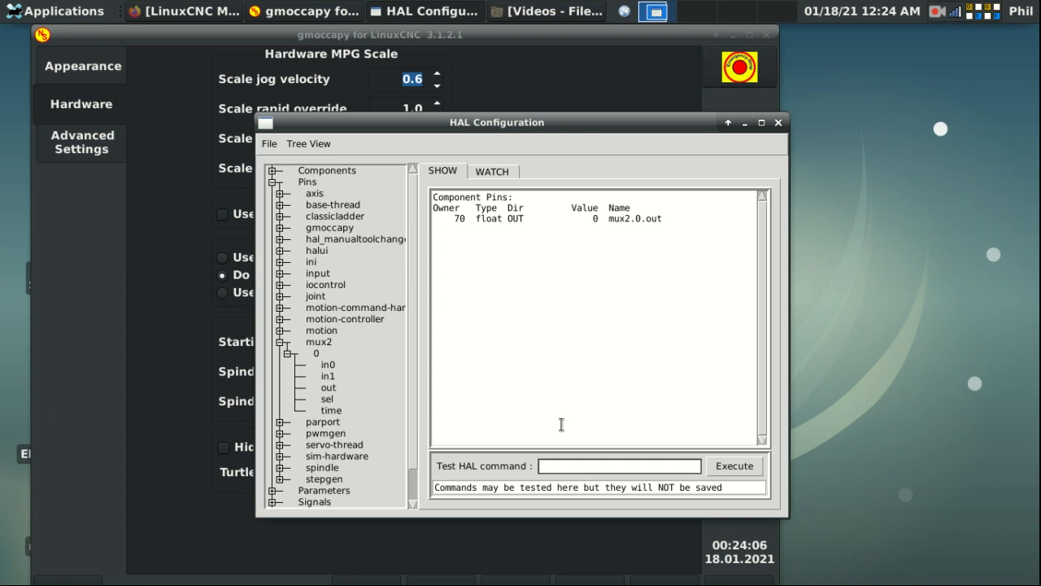
Step: Set mux2.0.in0 to .1 and mux2.0.in1 to .001, confirming out reads 0.1 on Watch
type("setp mux2.0.in0 .1")
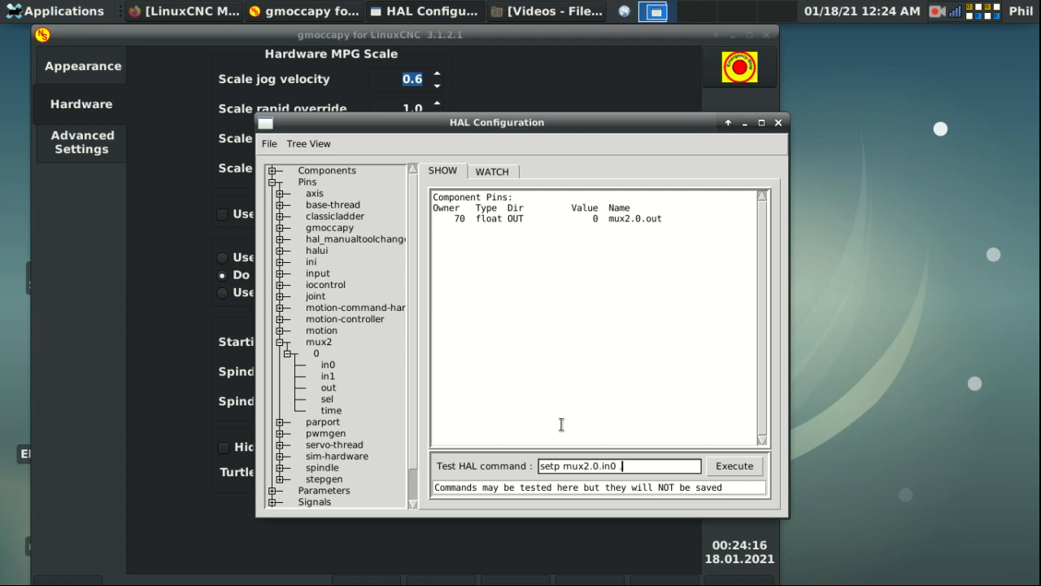
key("Return")
key("BackSpace")
key("BackSpace")
key("BackSpace")
key("BackSpace")
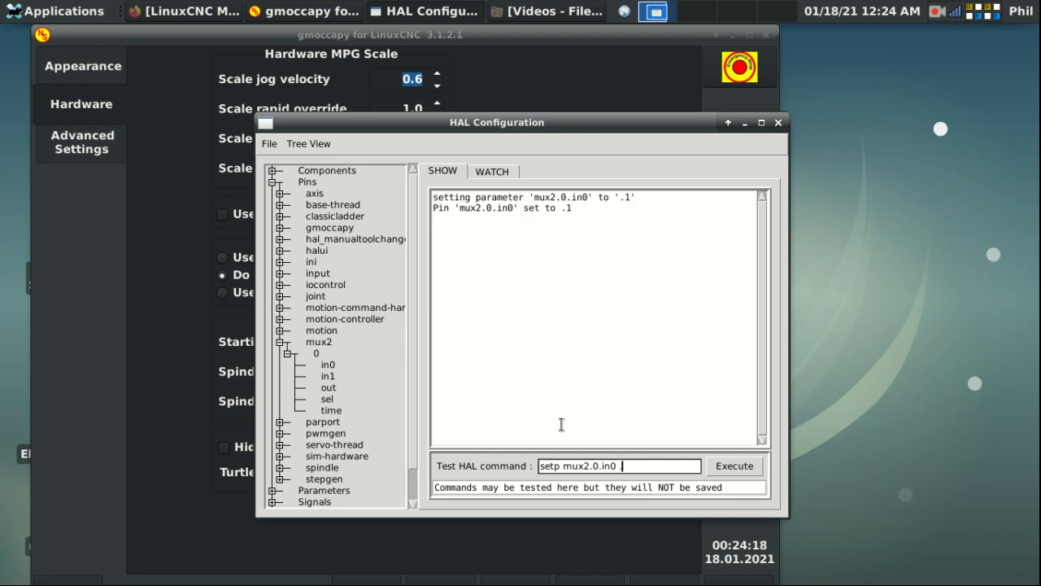
type("1 .001")
key("Return")
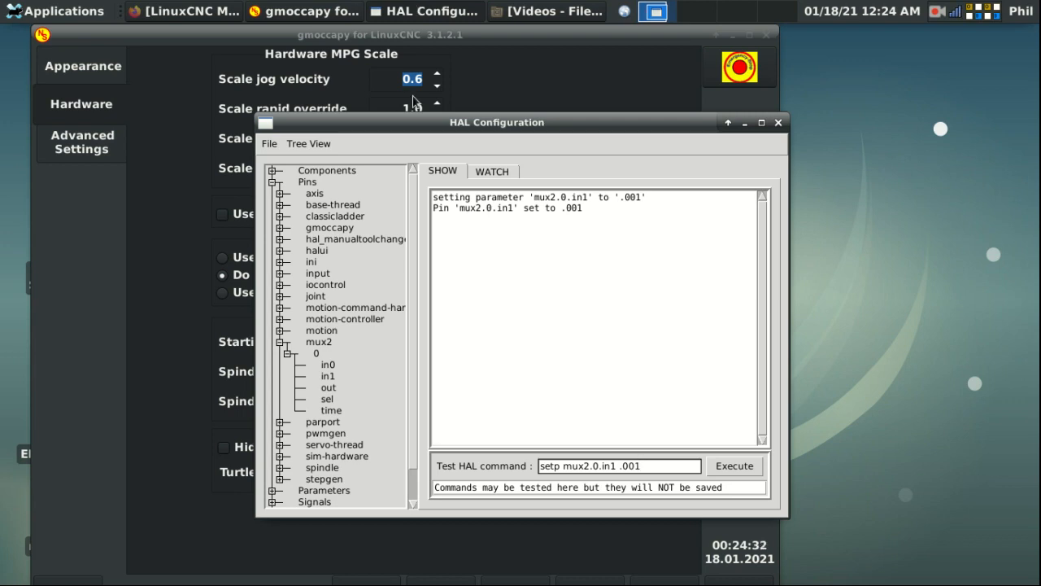
left_click(493, 171)
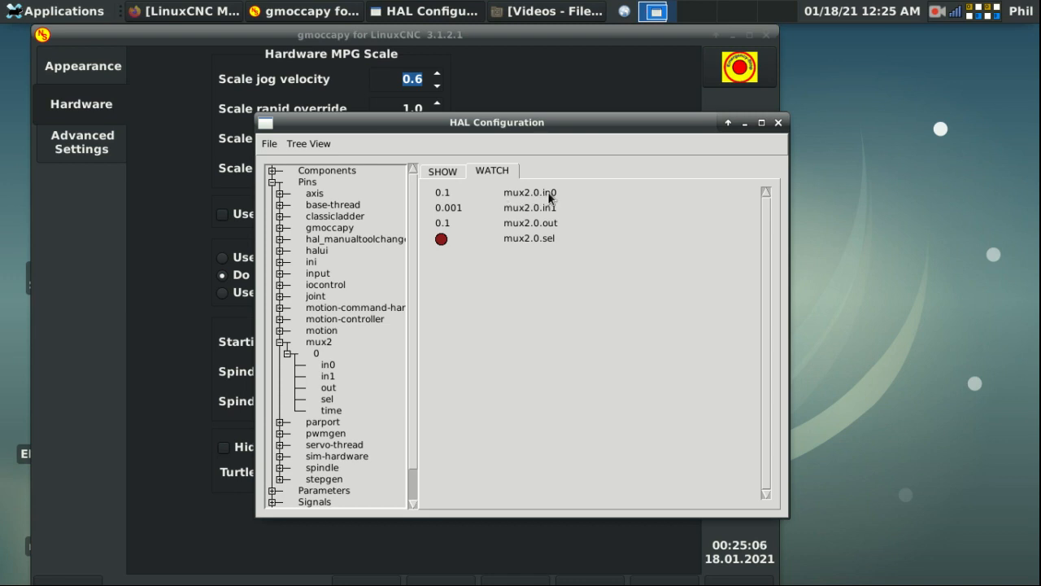
left_click(452, 172)
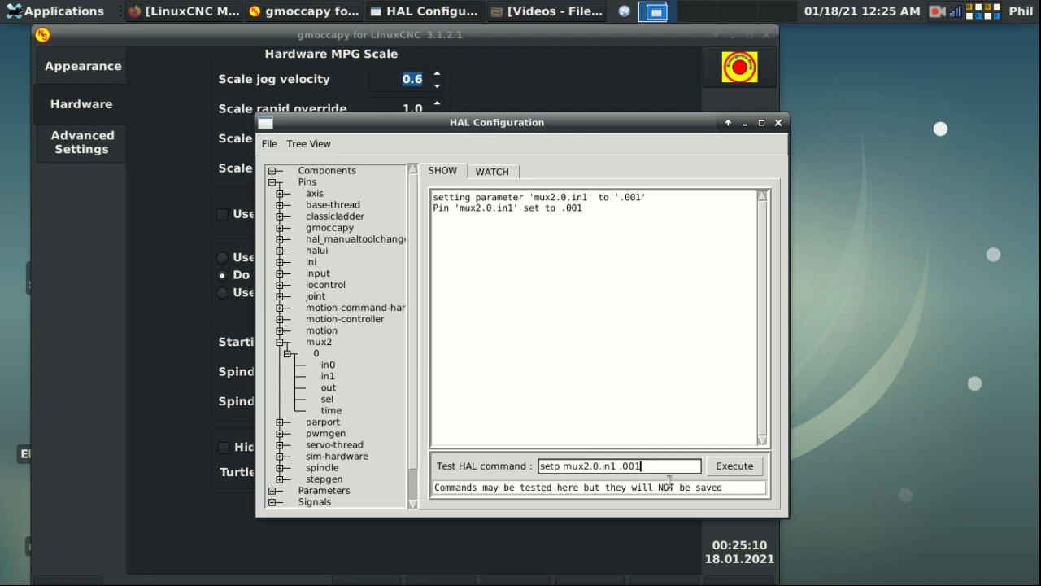
Step: Net input.0.btn-a to mux2.0.sel on signal mux2-btn and watch the pin values
triple_click(679, 465)
type("net ")
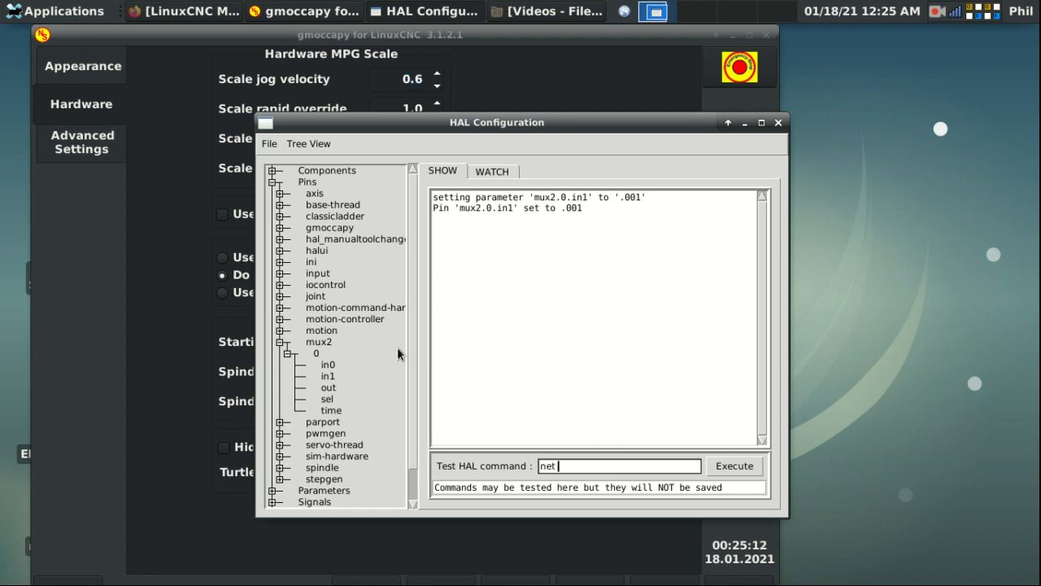
type("mux2.-btn input.0.btn-")
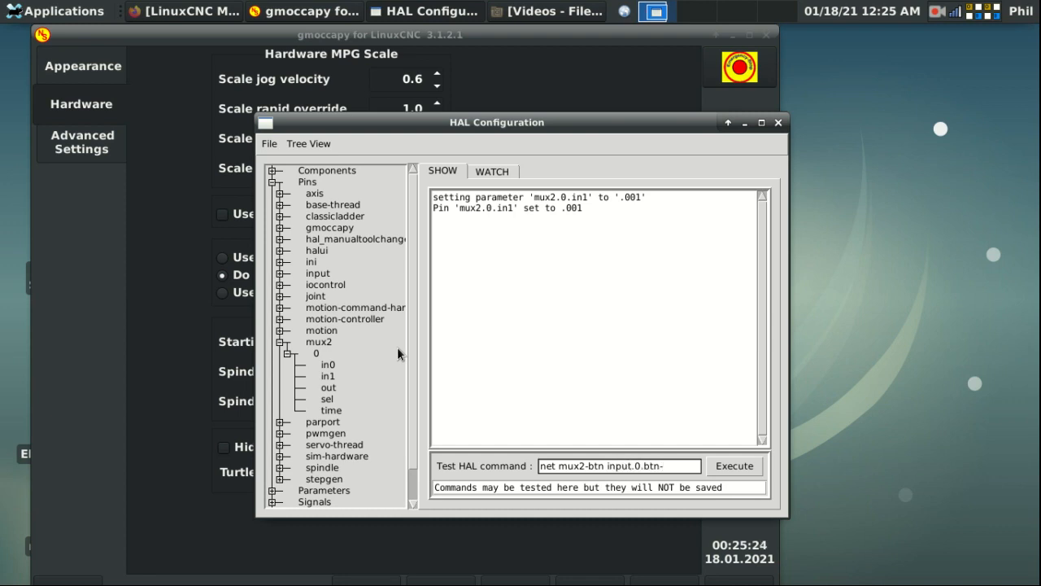
type("a mux2.0.sel")
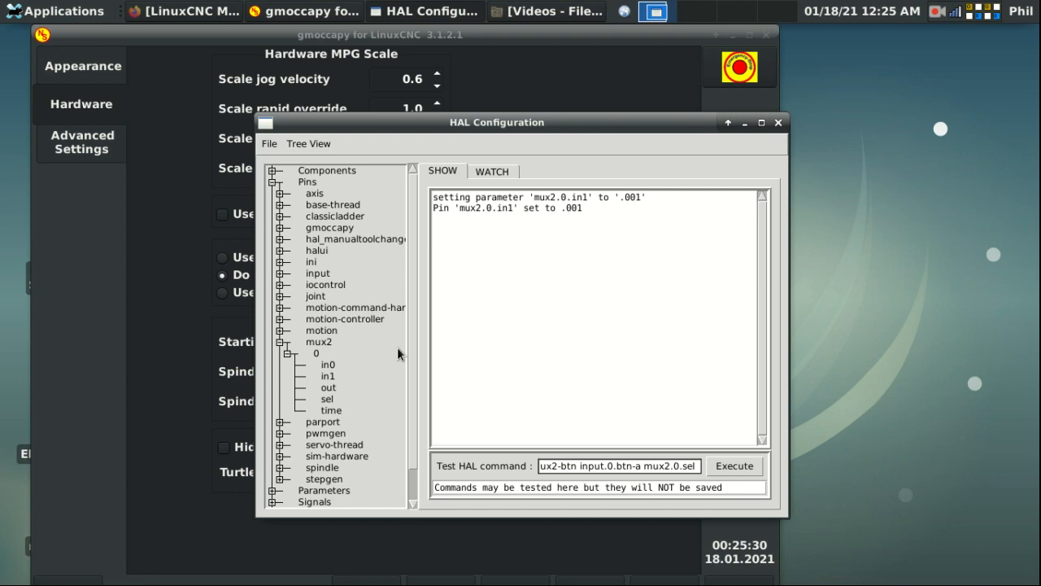
key("Return")
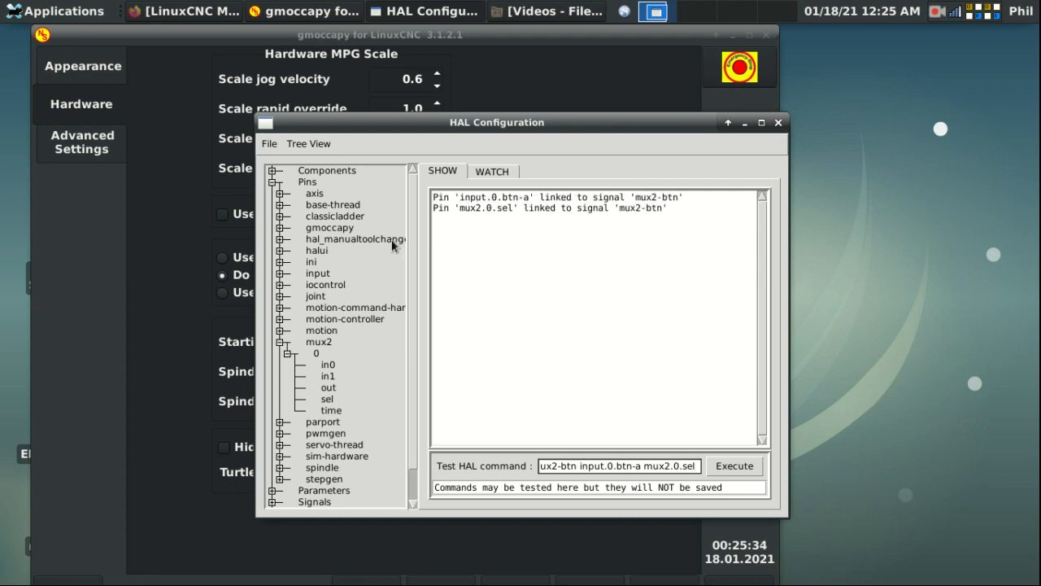
left_click(488, 169)
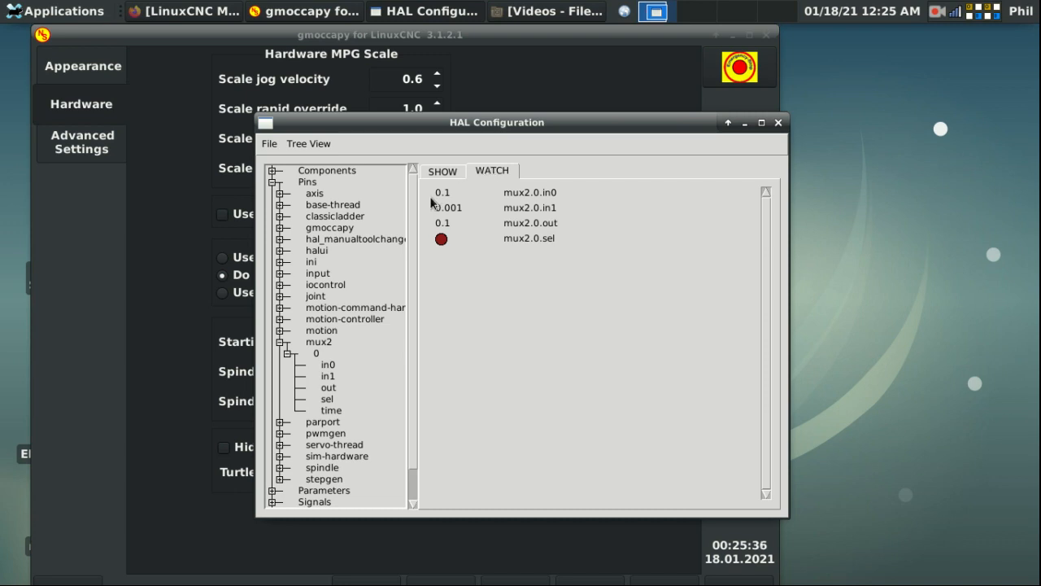
Step: Expand Pins > input > 0 and add input.0.btn-a to the HAL watch list
left_click(279, 274)
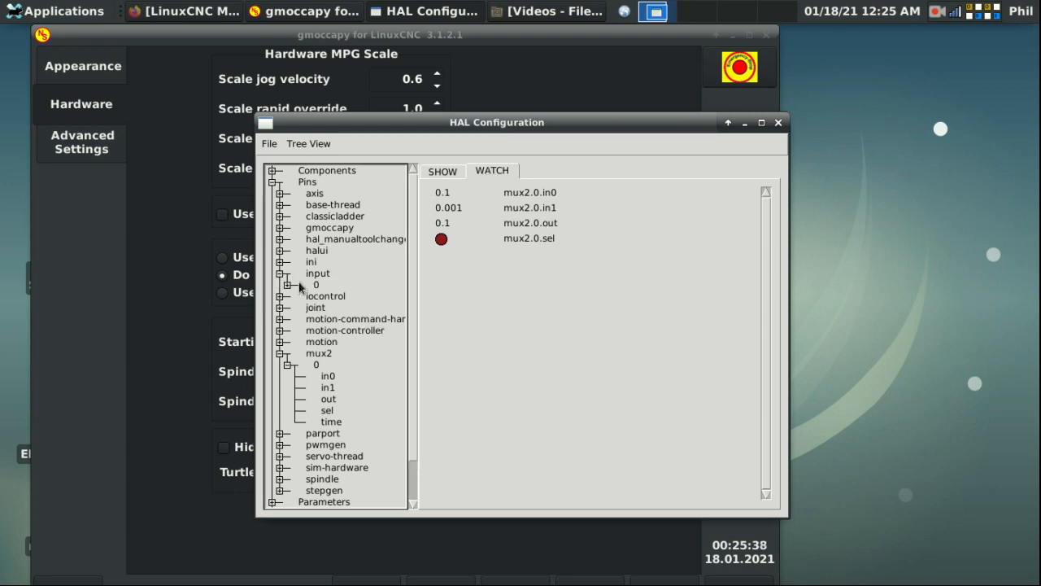
left_click(286, 284)
scroll(317, 311, "down", 10)
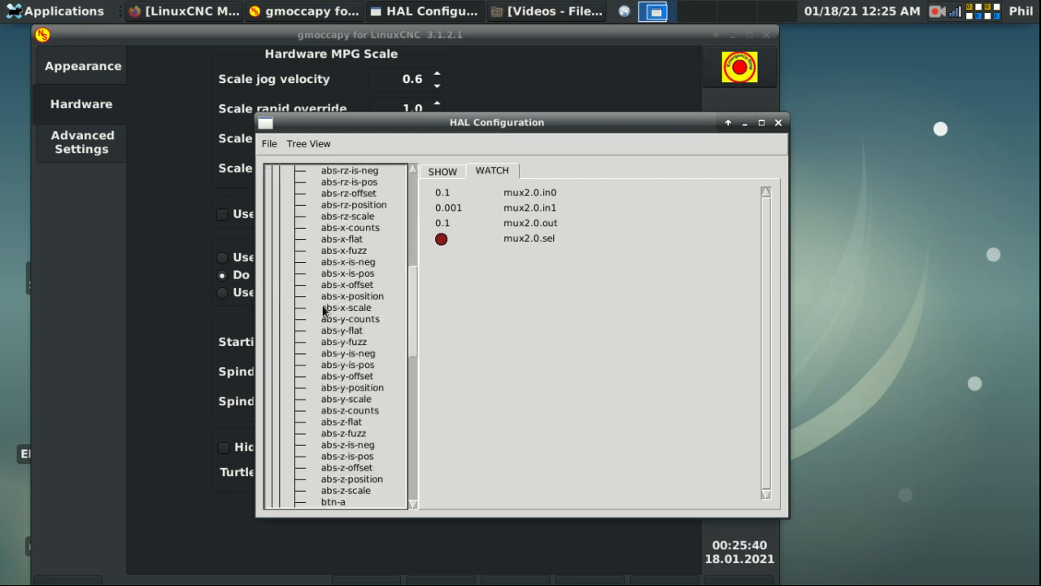
left_click(332, 329)
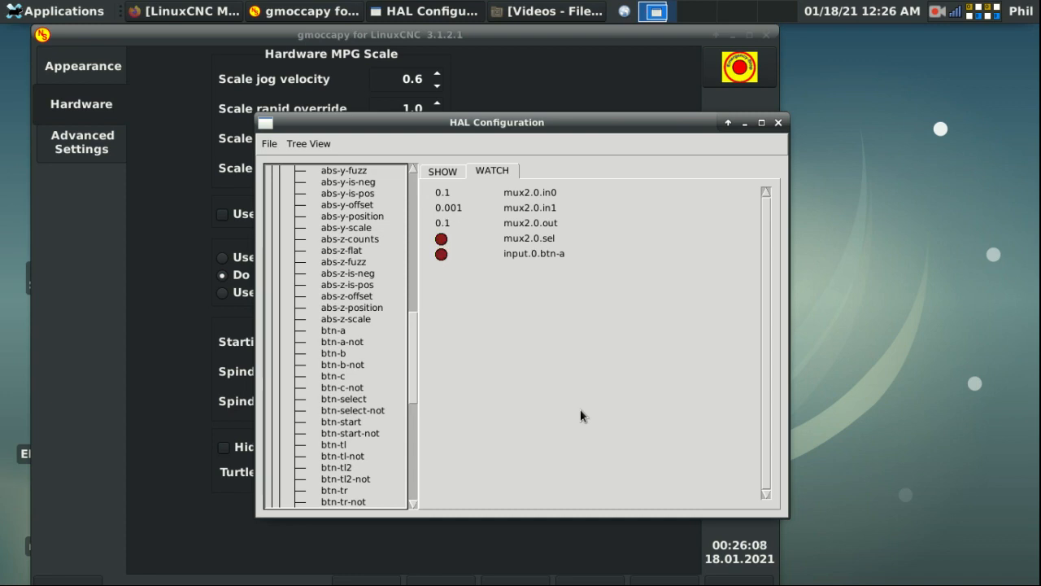
Step: Release the E-stop, power the machine on, and open gmoccapy's Appearance settings page
left_click(937, 11)
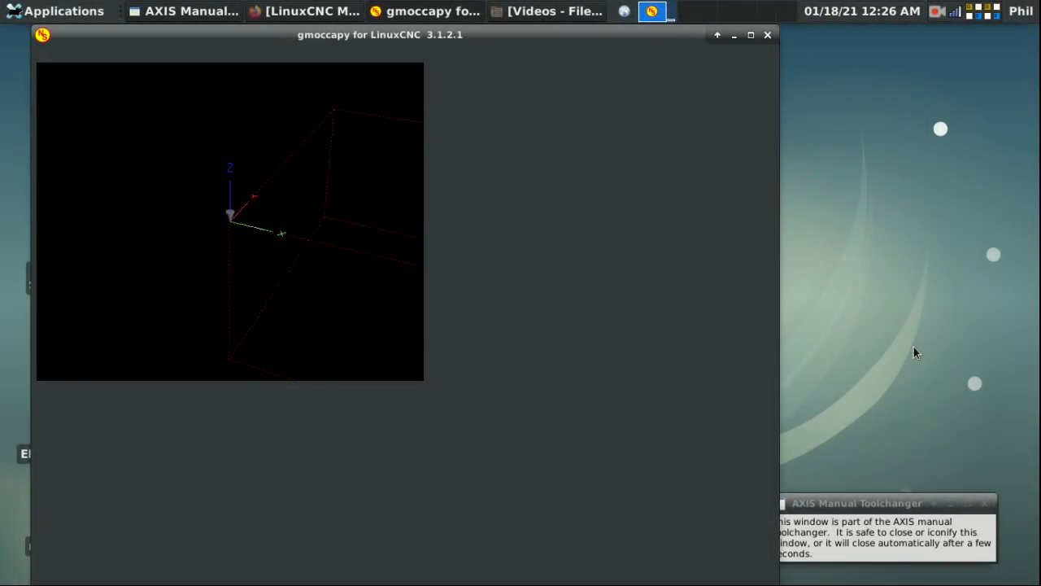
left_click(742, 70)
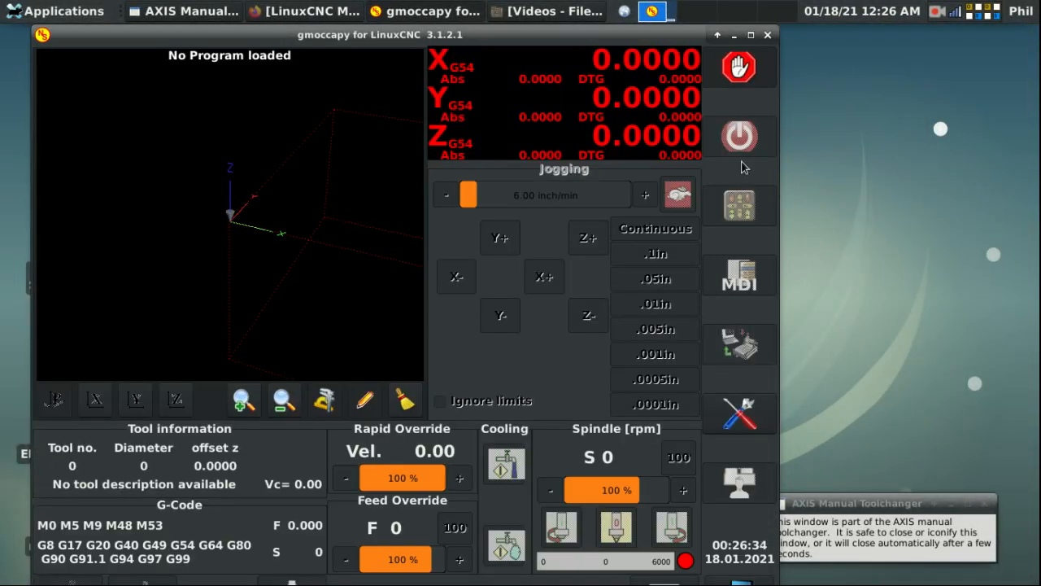
left_click(741, 140)
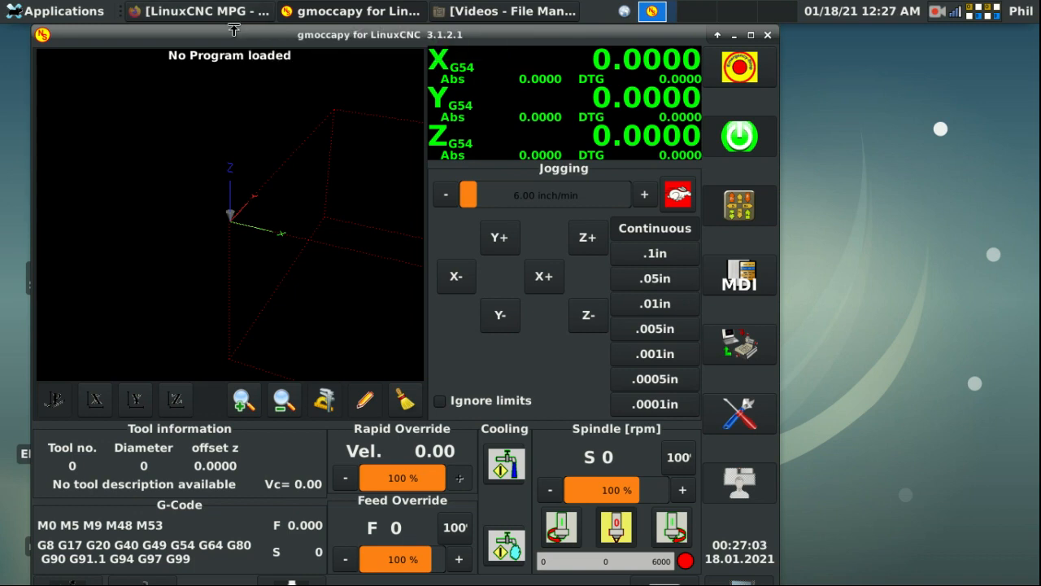
left_click(744, 412)
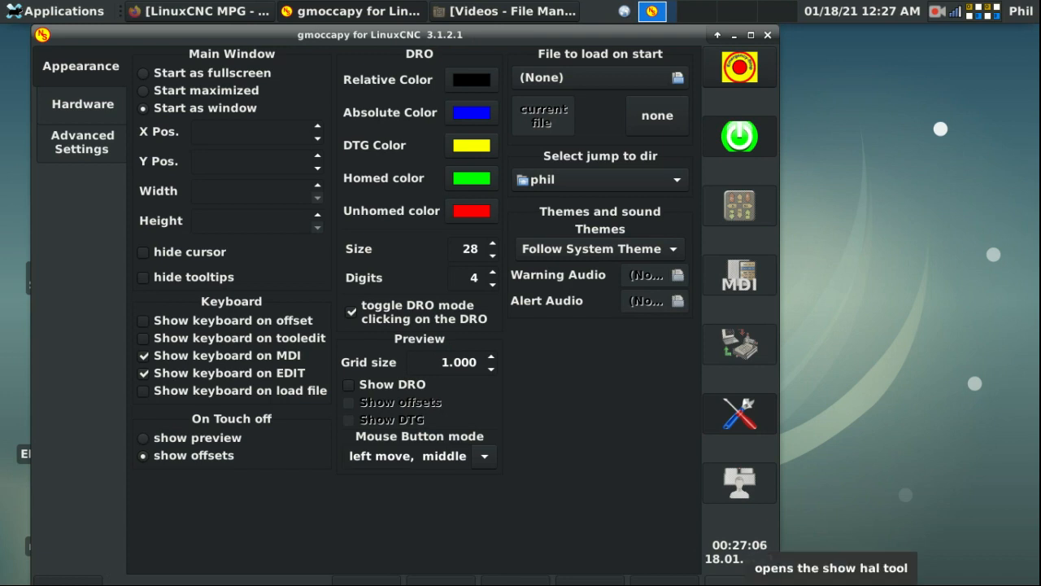
Step: Load the mux4 component with 'loadrt mux4' in HAL Configuration's test command field
left_click(739, 484)
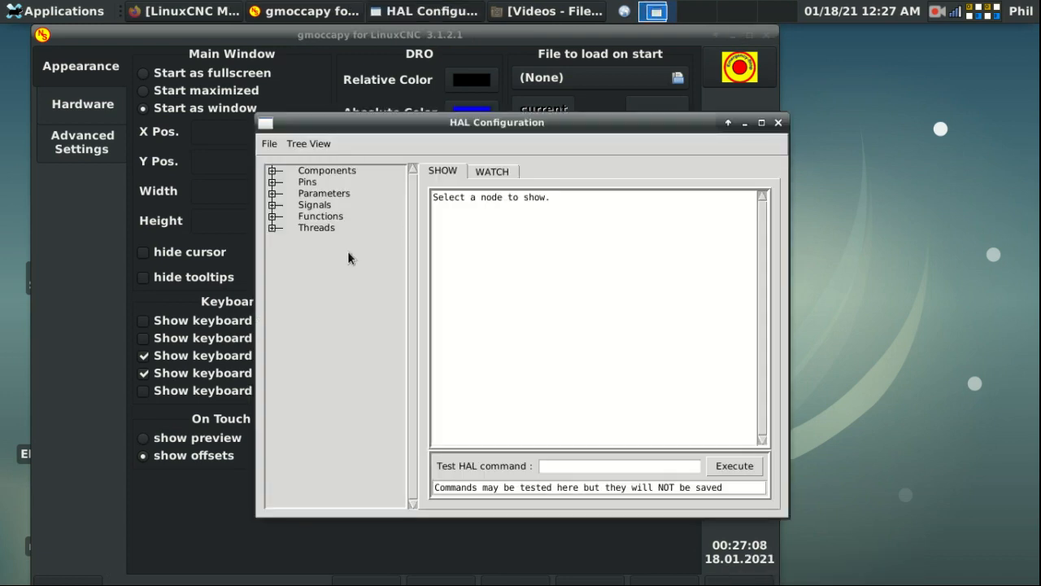
left_click(602, 462)
type("load")
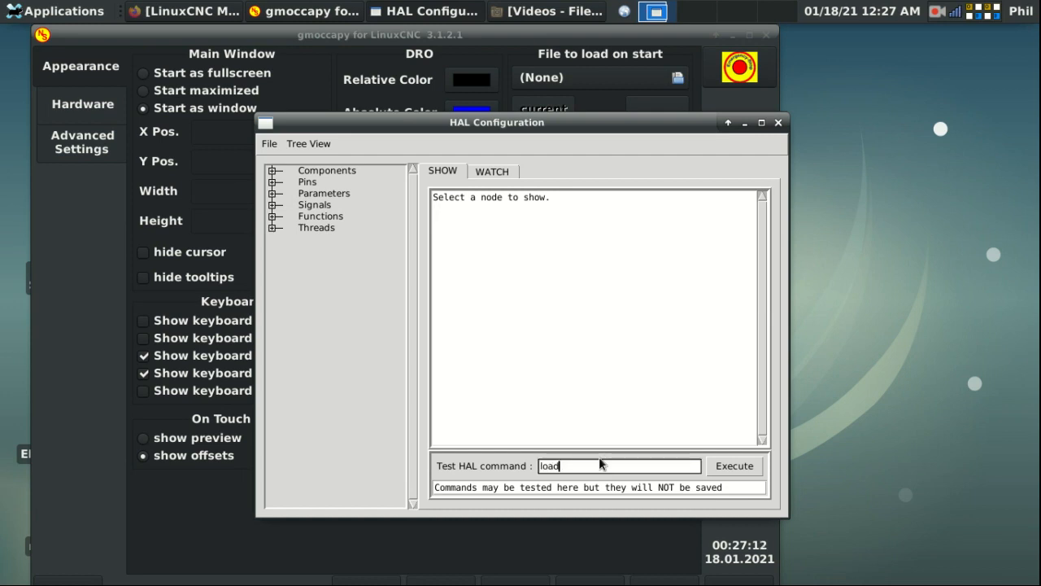
type("rt mux4")
key("Return")
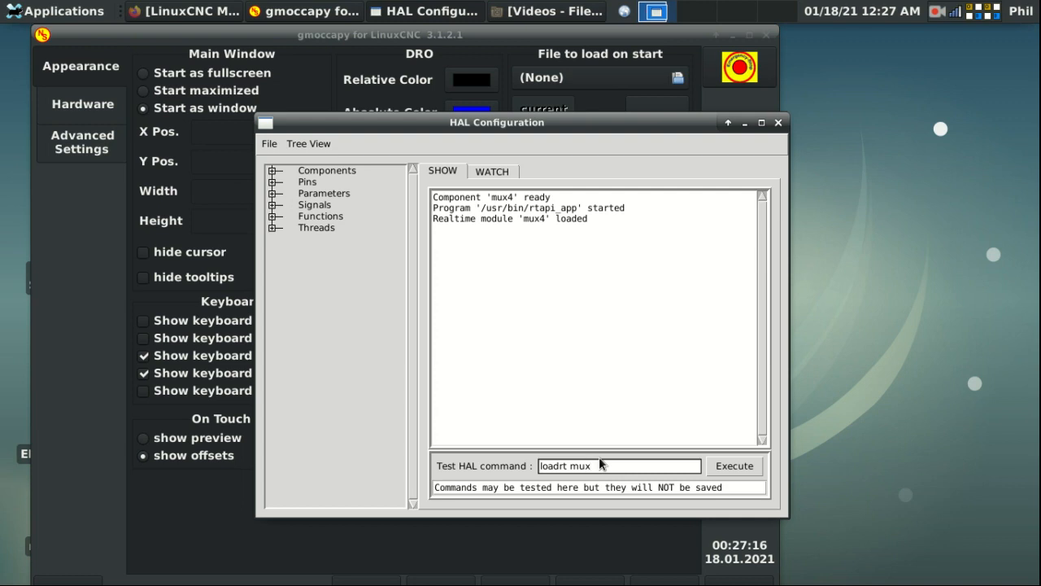
Step: Add mux4.0 to the servo-thread with 'addf mux4.0 servo-thread' and close HAL Configuration
key("BackSpace")
key("BackSpace")
key("BackSpace")
key("BackSpace")
key("BackSpace")
key("BackSpace")
key("BackSpace")
type("addf mux4.0 servo-thread")
key("Return")
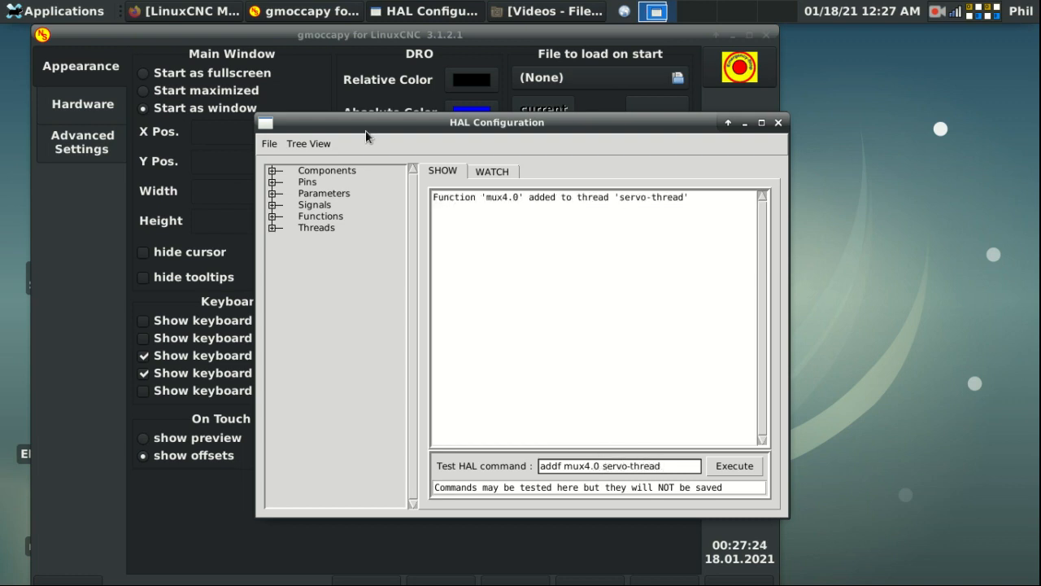
left_click(778, 122)
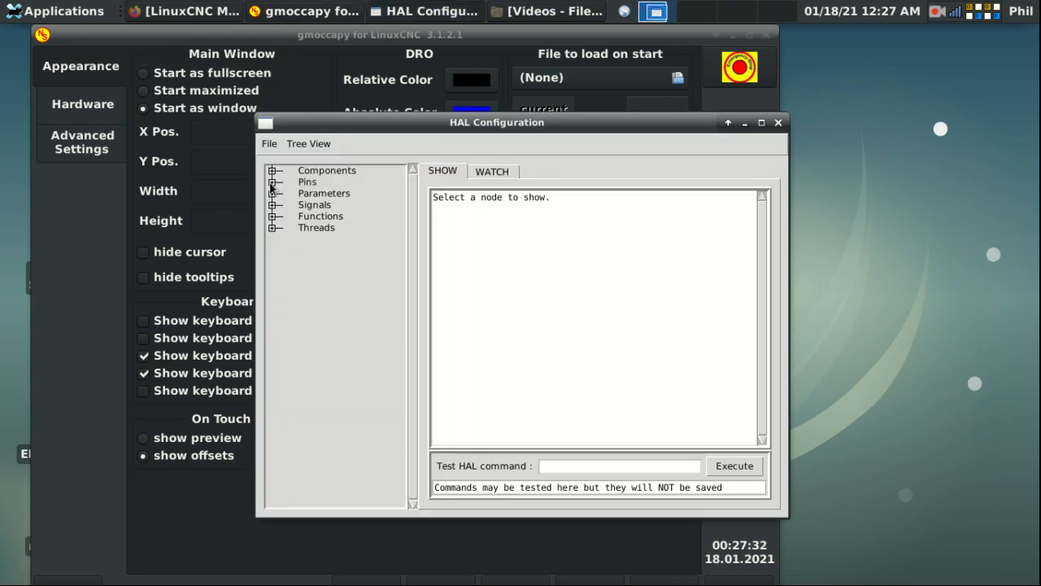
Step: Expand Pins > mux4 > 0 in the HAL tree to show mux4.0's pins
left_click(272, 183)
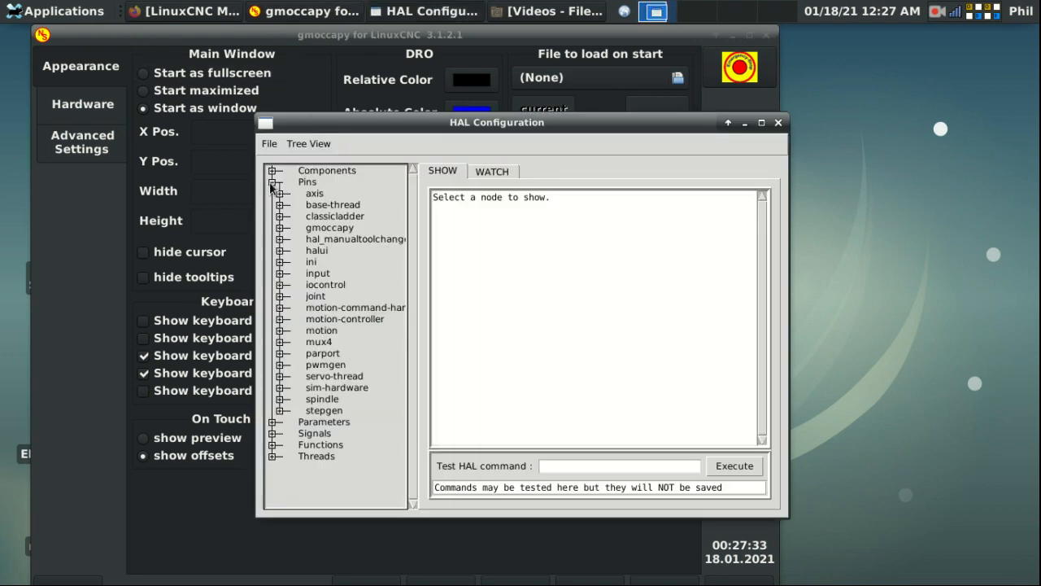
left_click(279, 343)
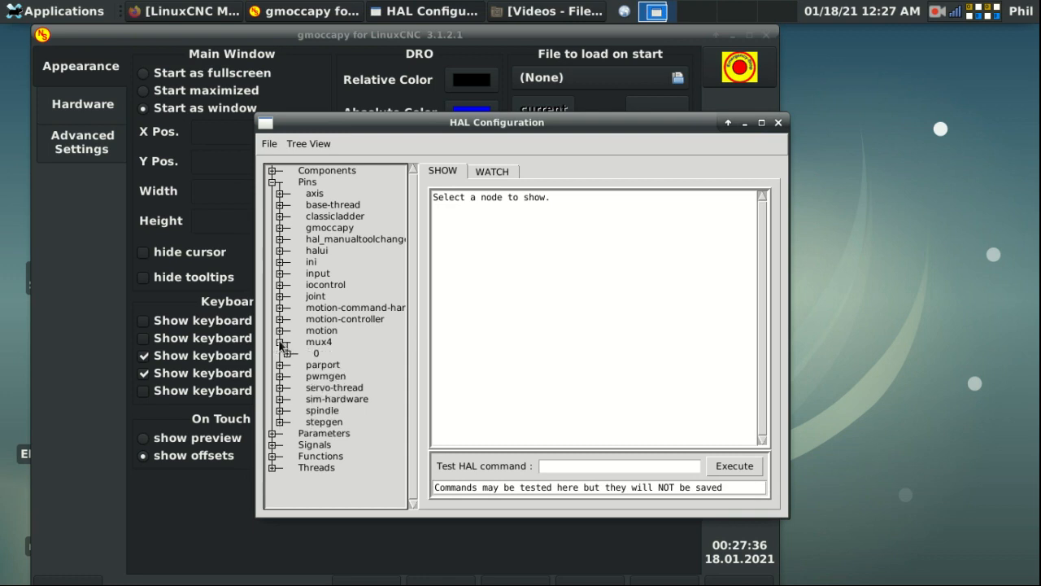
left_click(287, 353)
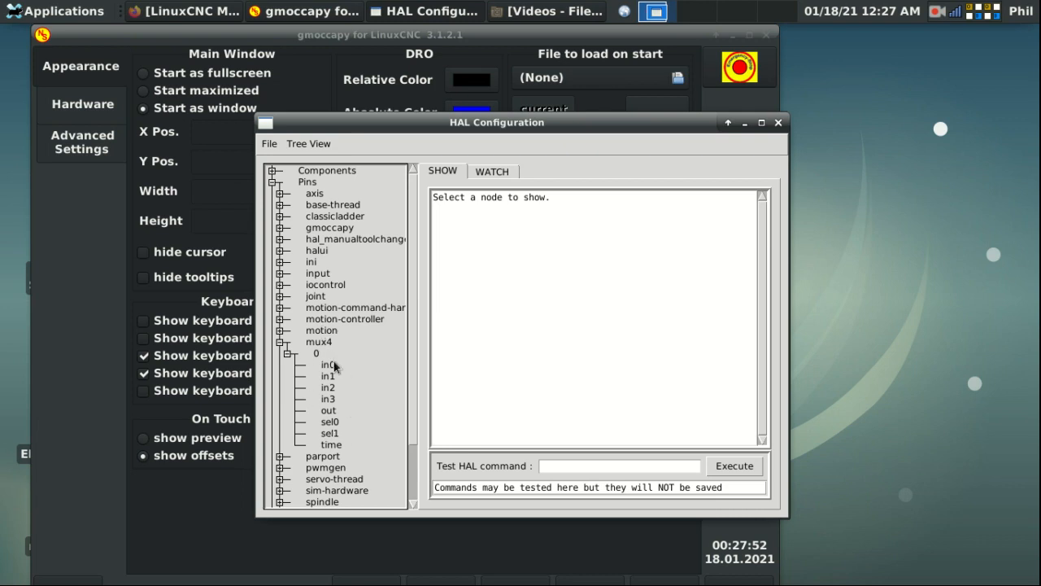
left_click(180, 12)
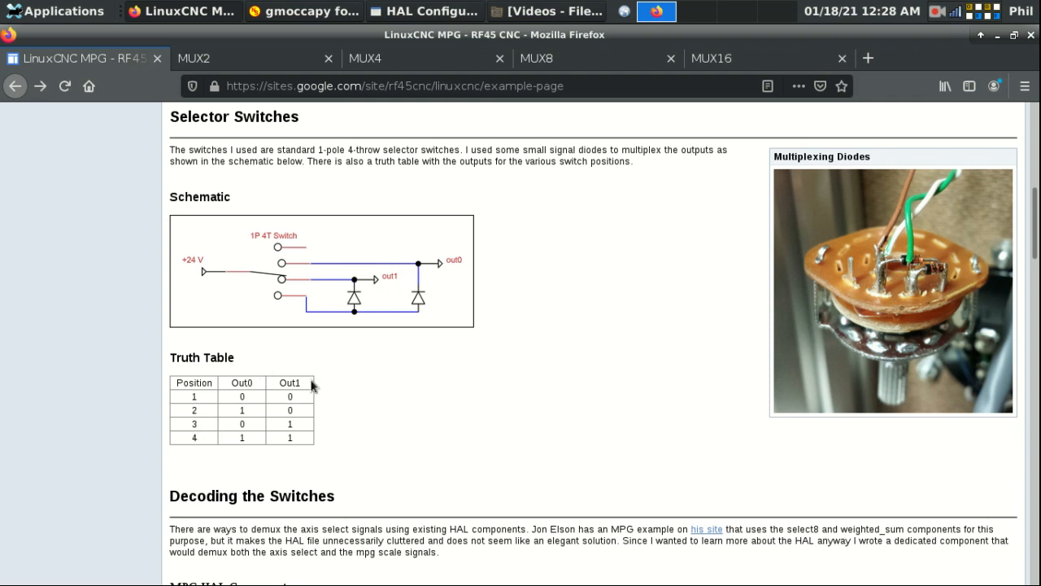
Step: Minimize Firefox after reviewing the truth table to return to HAL Configuration
left_click(999, 35)
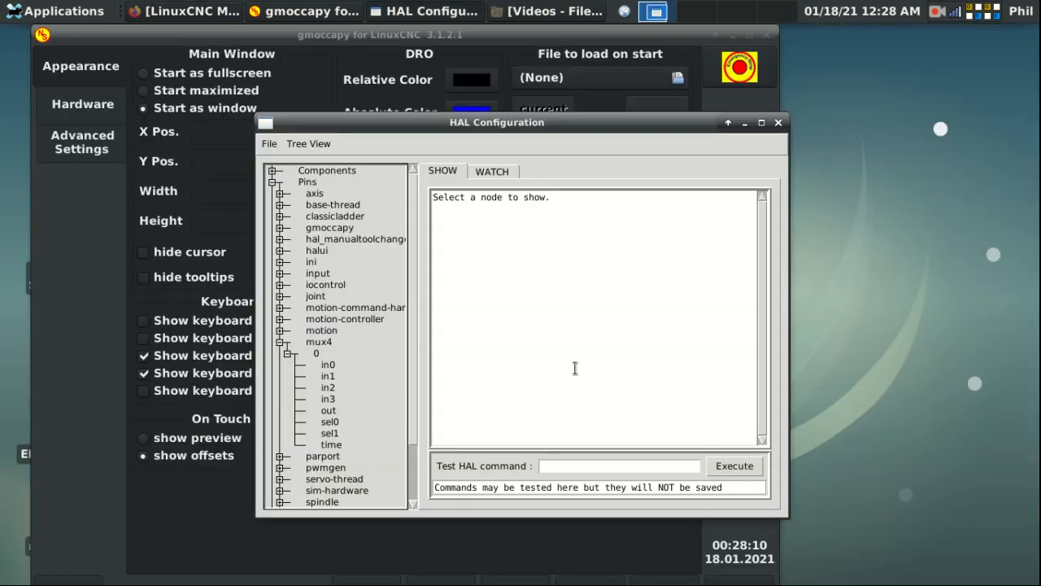
Step: Look at the mux4.0.in0 pin details, then switch to the WATCH view
left_click(491, 171)
left_click(444, 171)
left_click(327, 365)
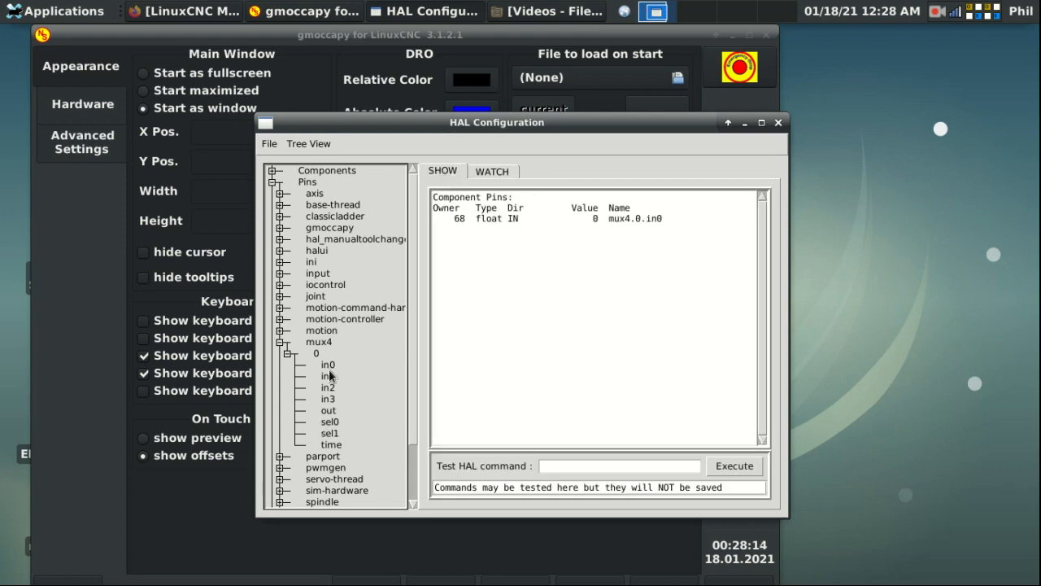
left_click(493, 171)
Step: Add mux4.0 in0, in1, in2, in3, out, sel0 and sel1 to the watch list
left_click(326, 365)
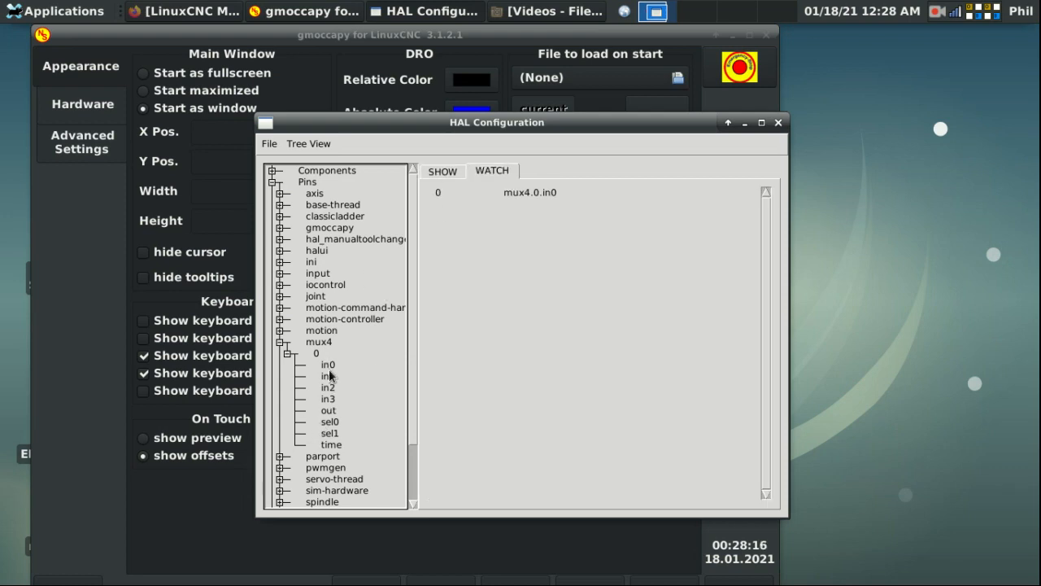
left_click(327, 376)
left_click(328, 387)
left_click(331, 400)
left_click(328, 411)
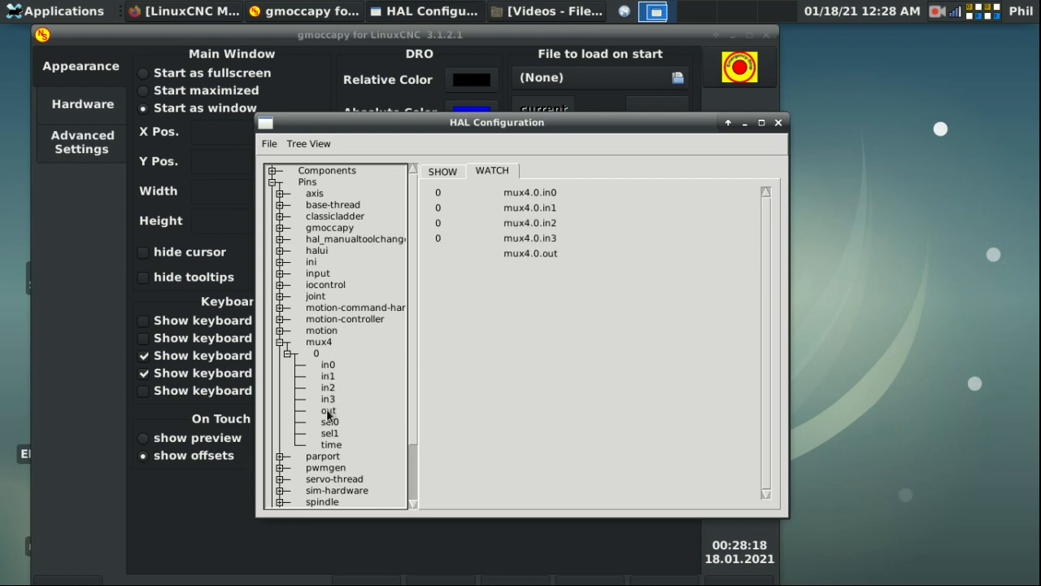
left_click(329, 421)
left_click(329, 433)
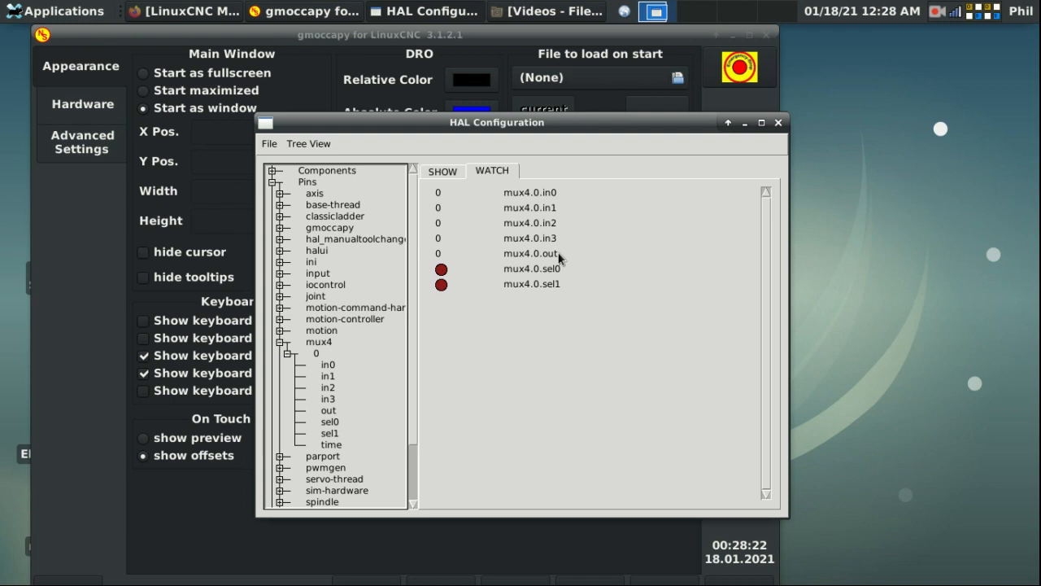
left_click(442, 170)
Step: Use setp to set mux4.0.in0 to 0.1 and mux4.0.in1 to 0.01
type("setp ")
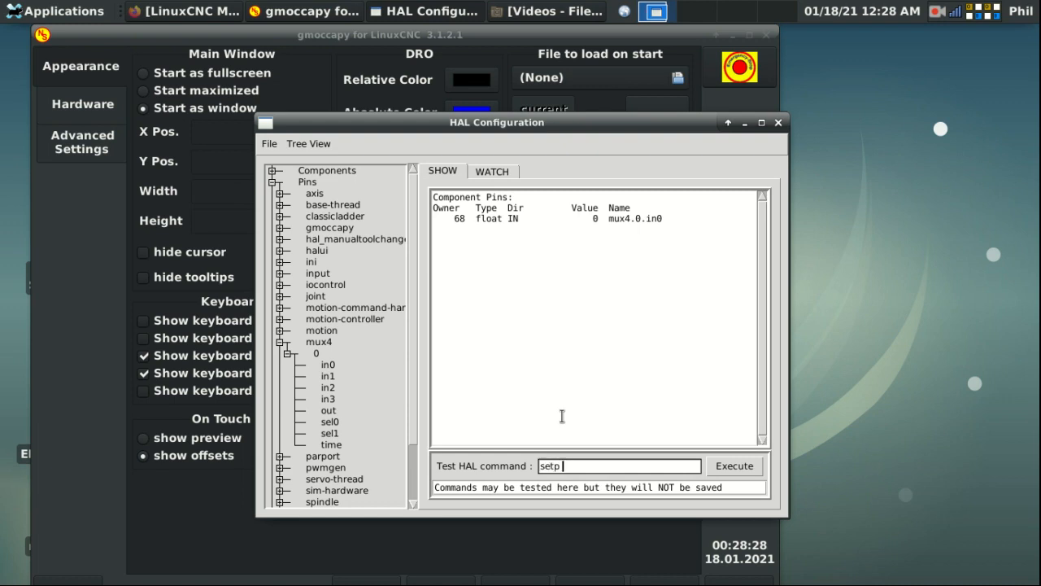
type("mux4.0.in-")
key("BackSpace")
type("0 .1")
key("Return")
key("BackSpace")
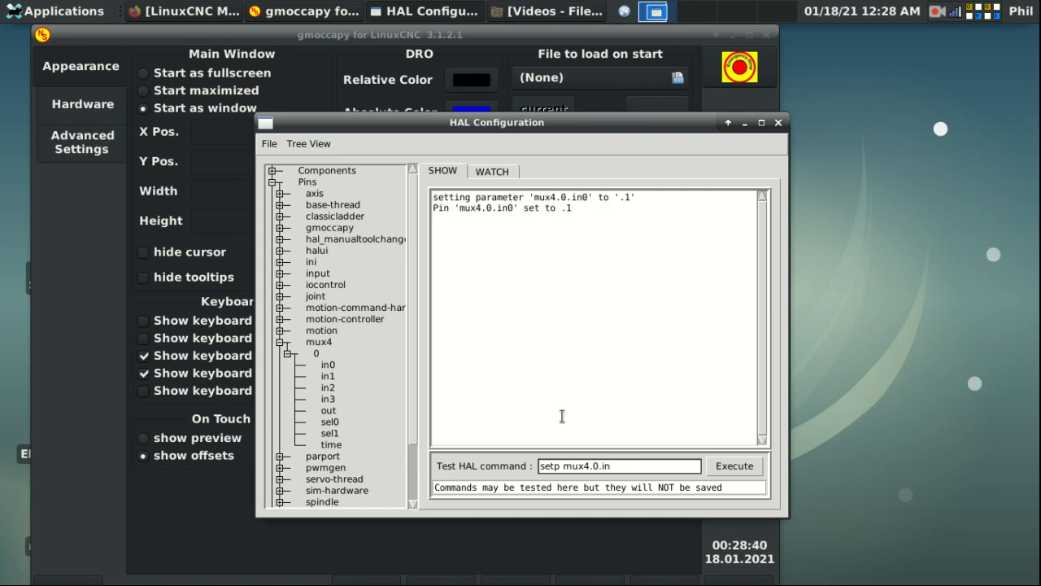
type("1 .0")
type("1")
key("Return")
Step: Set mux4.0.in2 to 0.001 and in3 to 0.0001, then verify out reads 0.1
key("BackSpace")
key("BackSpace")
key("BackSpace")
key("BackSpace")
key("BackSpace")
type("2 .001")
key("Return")
key("BackSpace")
key("BackSpace")
key("BackSpace")
key("BackSpace")
key("BackSpace")
type("3 .0001")
key("Return")
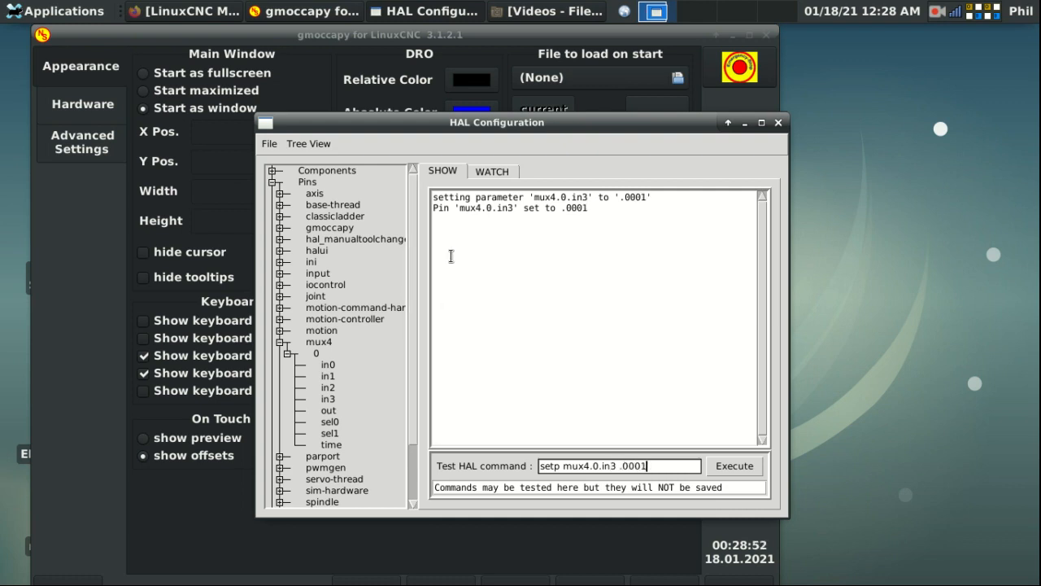
left_click(492, 171)
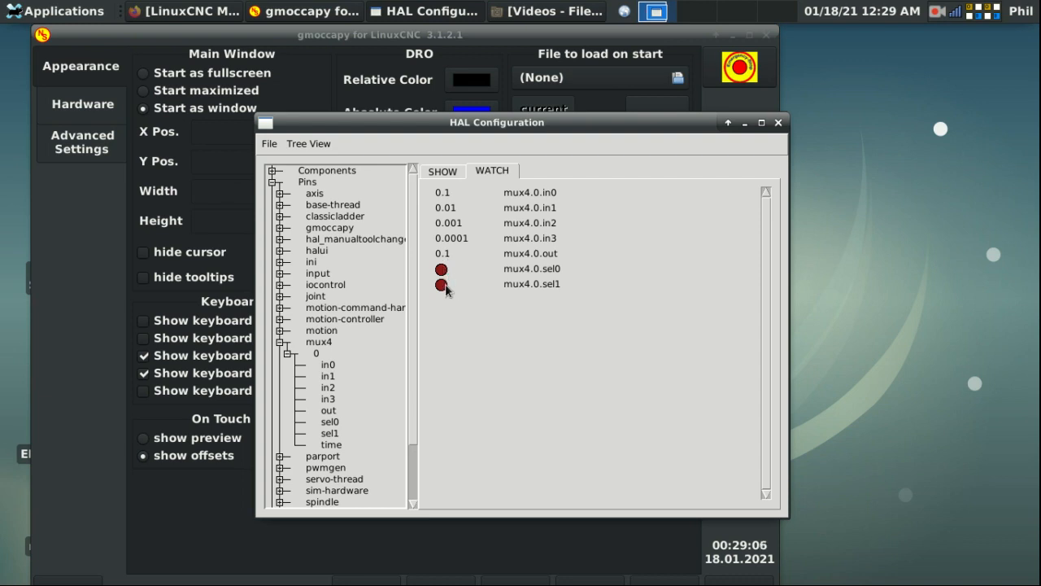
Step: Run 'net muxbtn1 input.0.btn-a mux4.0.sel0' to link button A to sel0
left_click(448, 172)
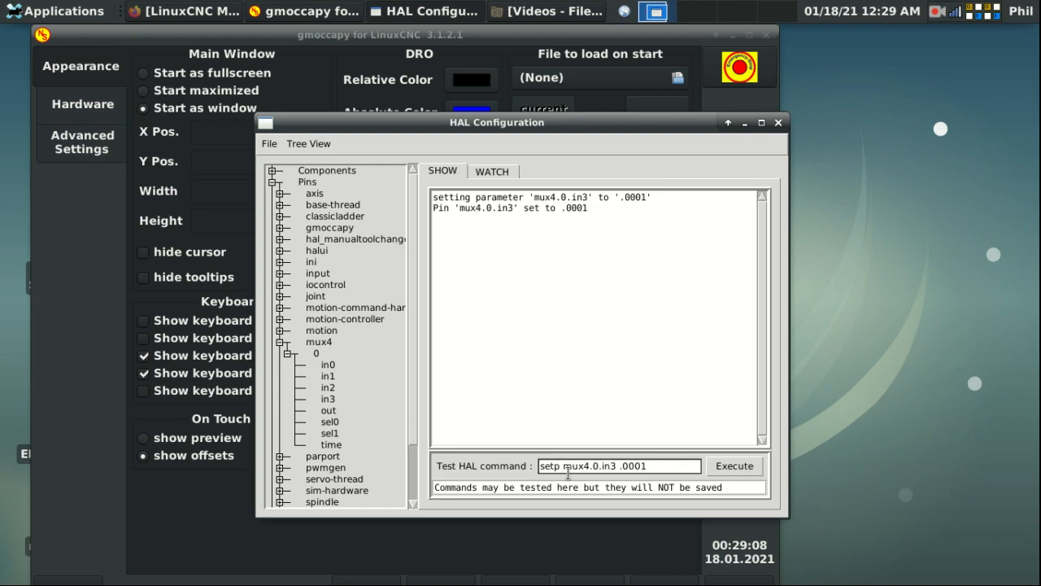
left_click_drag(656, 464, 592, 466)
key("ctrl+a")
key("BackSpace")
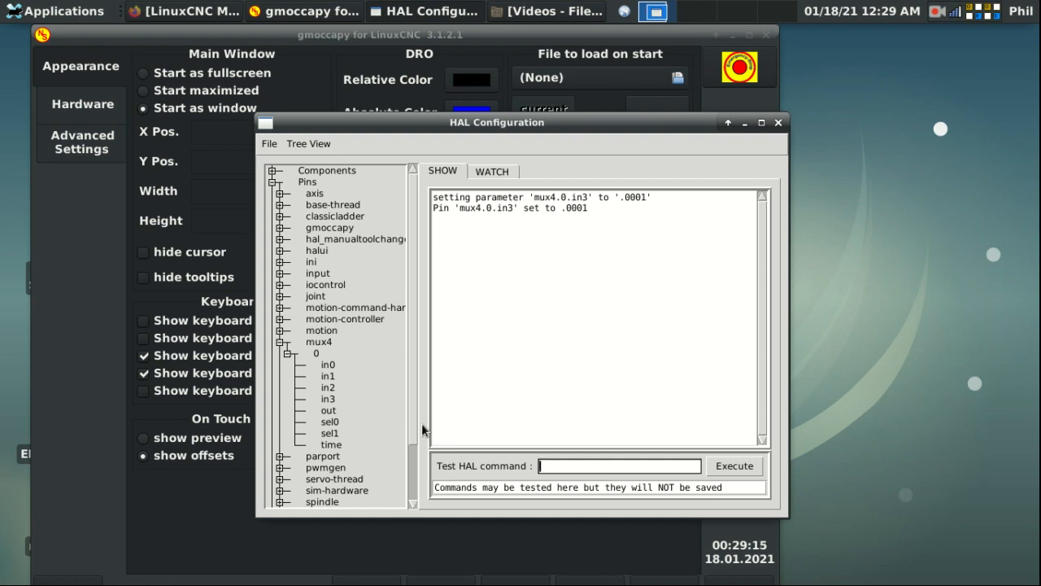
type("net muxbtn1 input.0.btn-a")
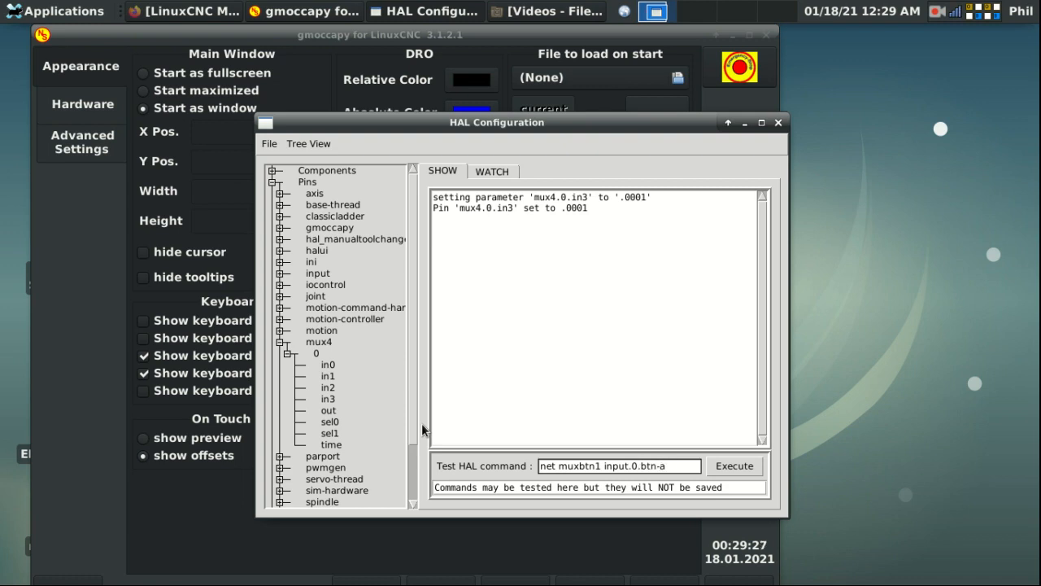
type(" mux4")
type(".0.sel0")
key("Return")
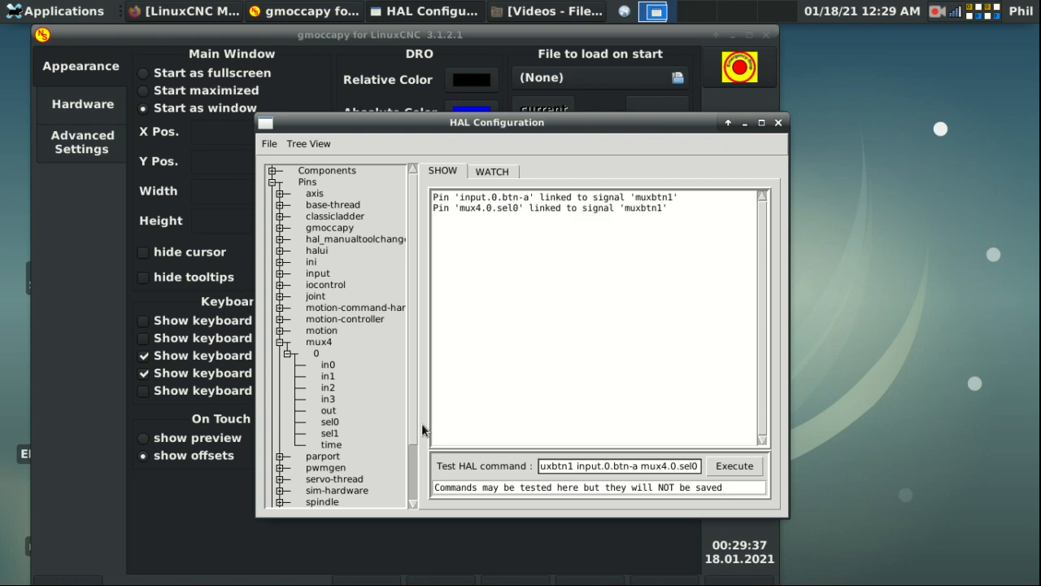
Step: Edit the command to 'net muxbtn2 input.0.btn-b mux4.0.sel1' to link button B to sel1
key("BackSpace")
key("BackSpace")
key("BackSpace")
key("BackSpace")
key("BackSpace")
key("BackSpace")
key("BackSpace")
key("BackSpace")
key("BackSpace")
key("BackSpace")
key("BackSpace")
key("BackSpace")
key("BackSpace")
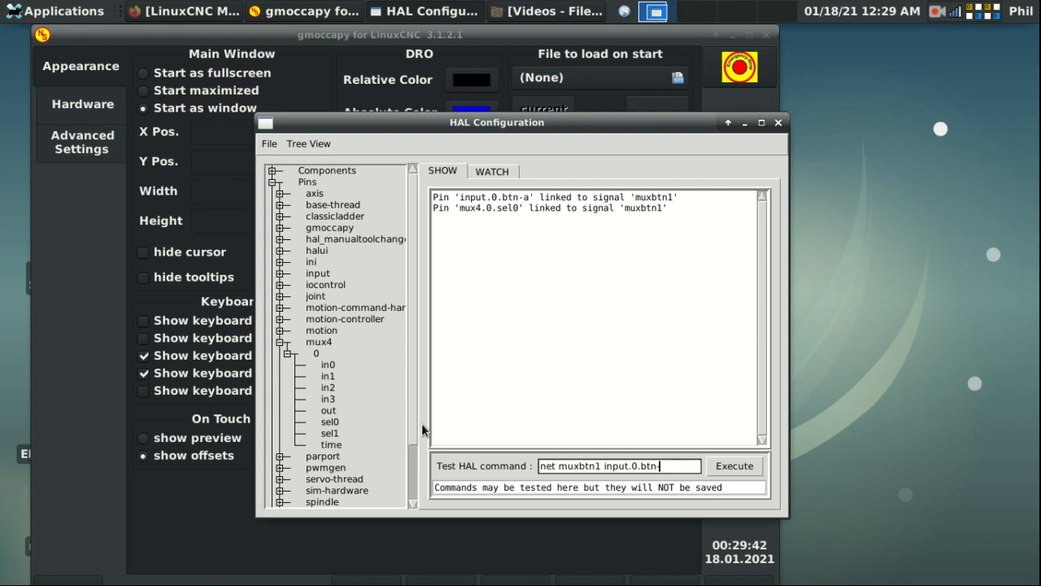
type("b")
key("Left")
key("Left")
key("Left")
key("Left")
key("Left")
key("Left")
key("Left")
key("Left")
key("BackSpace")
type("2")
key("Right")
key("Right")
key("Right")
key("Right")
key("Right")
key("Right")
key("Right")
key("Right")
type("mux4.0.sel")
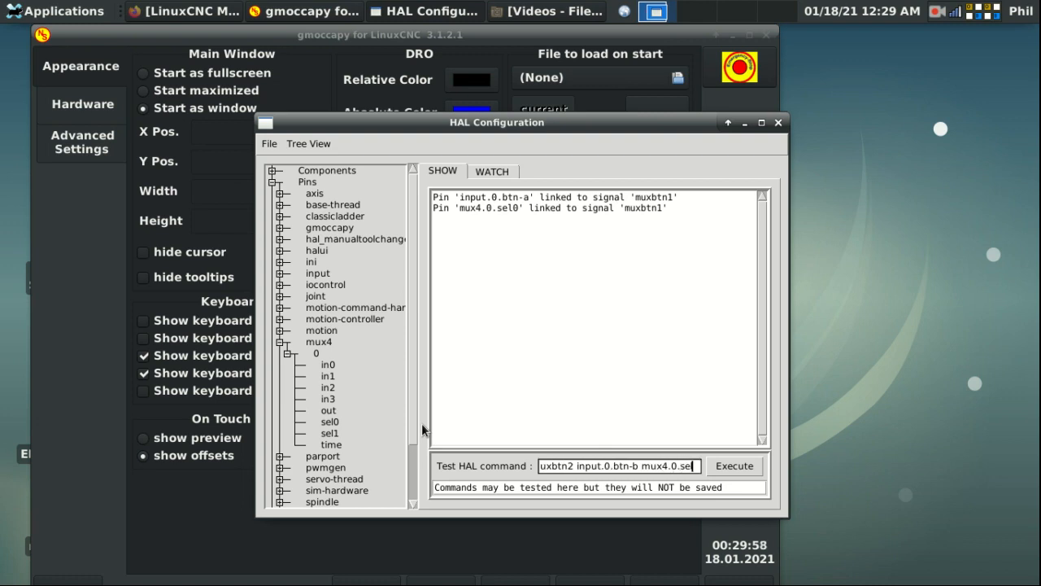
type("1")
key("Return")
Step: Add input.0.btn-a and input.0.btn-b from Pins > input > 0 to the watch list
left_click(492, 171)
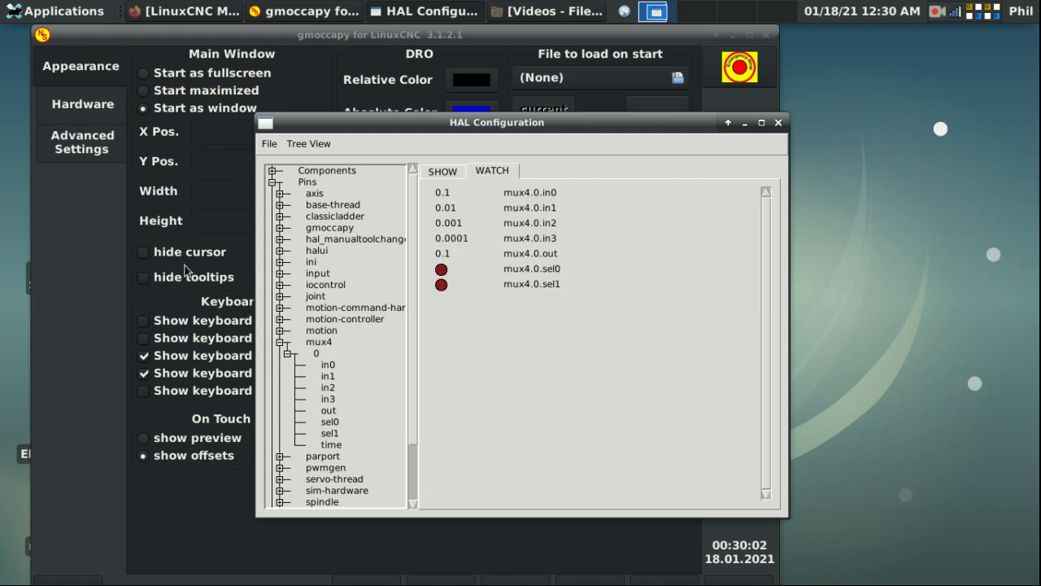
left_click(280, 273)
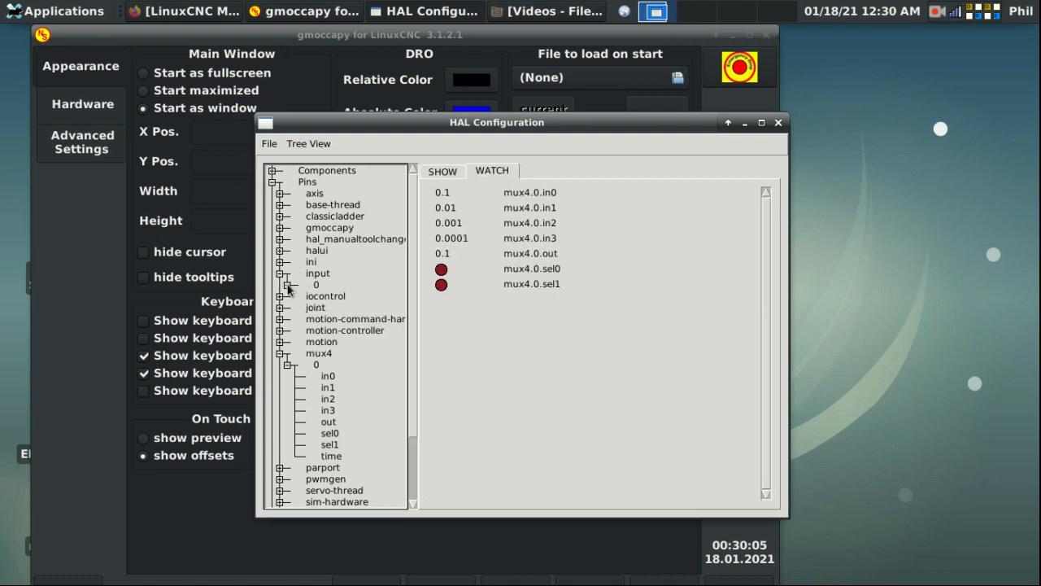
left_click(288, 285)
scroll(296, 307, "down", 15)
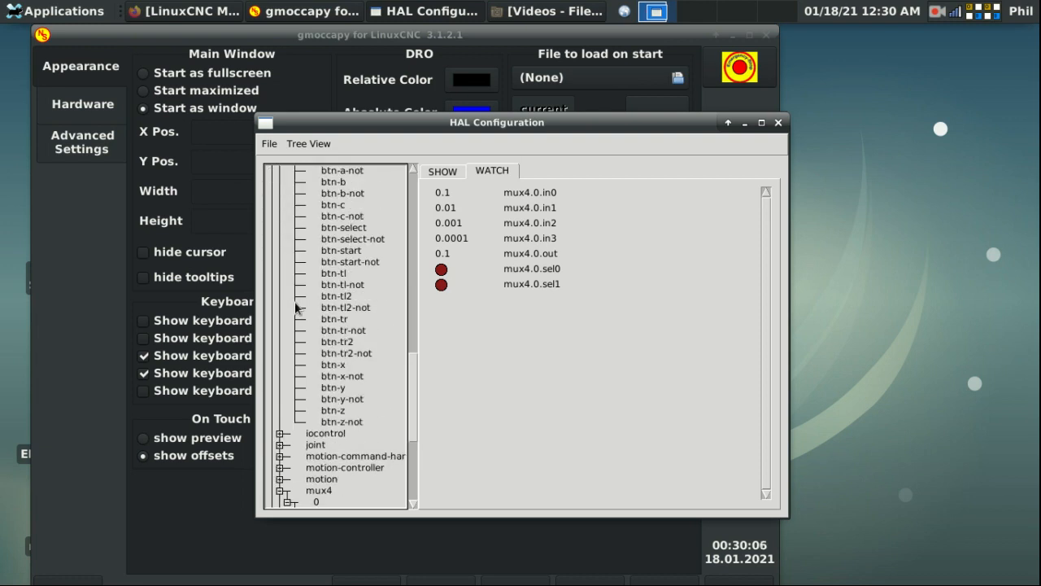
left_click(343, 218)
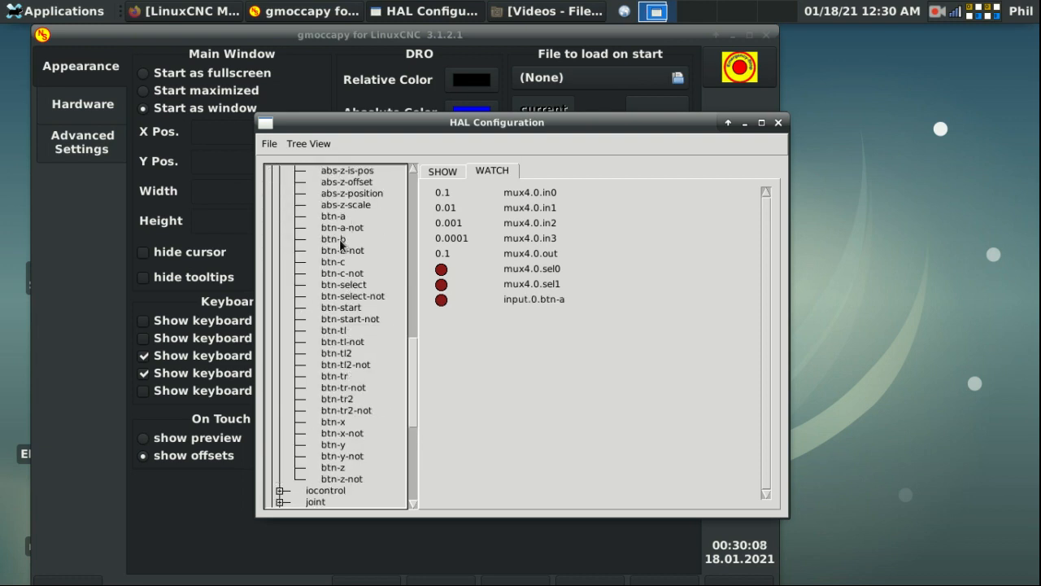
left_click(336, 239)
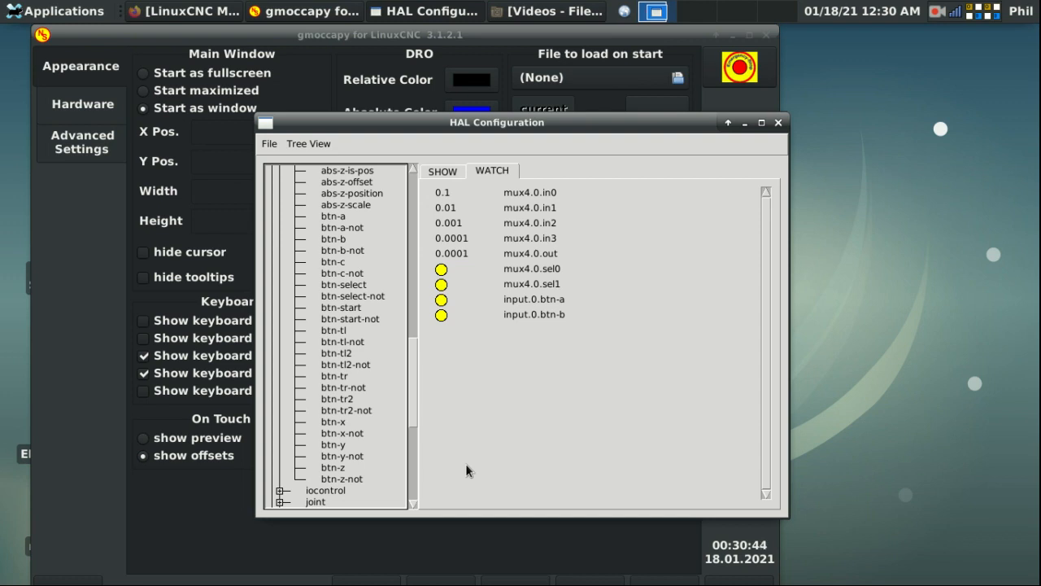
Step: Move HAL Configuration to the upper right and resize Firefox beside the watch list
left_click_drag(558, 124, 975, 34)
left_click(185, 10)
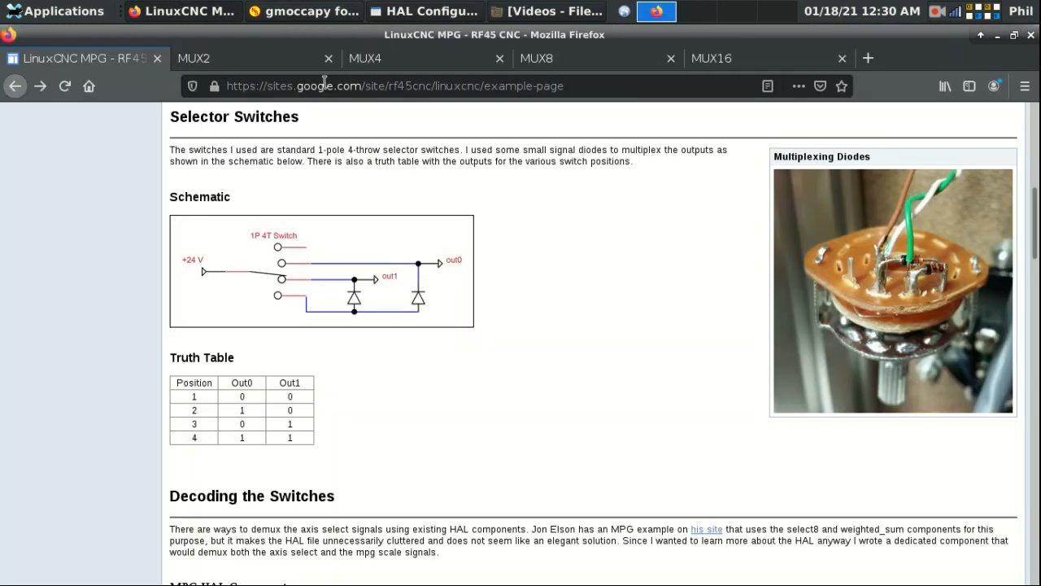
double_click(356, 31)
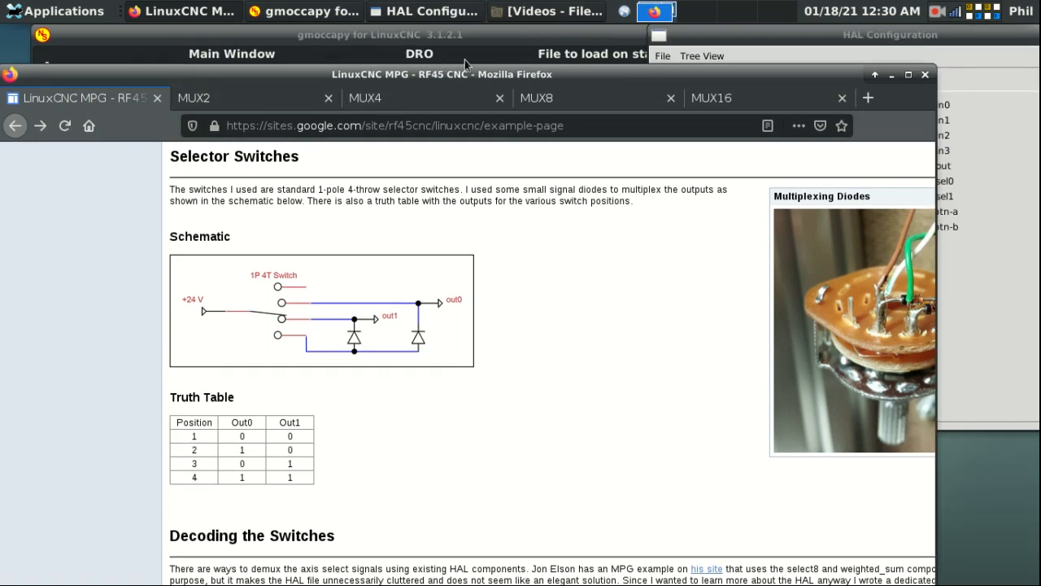
left_click_drag(503, 78, 378, 52)
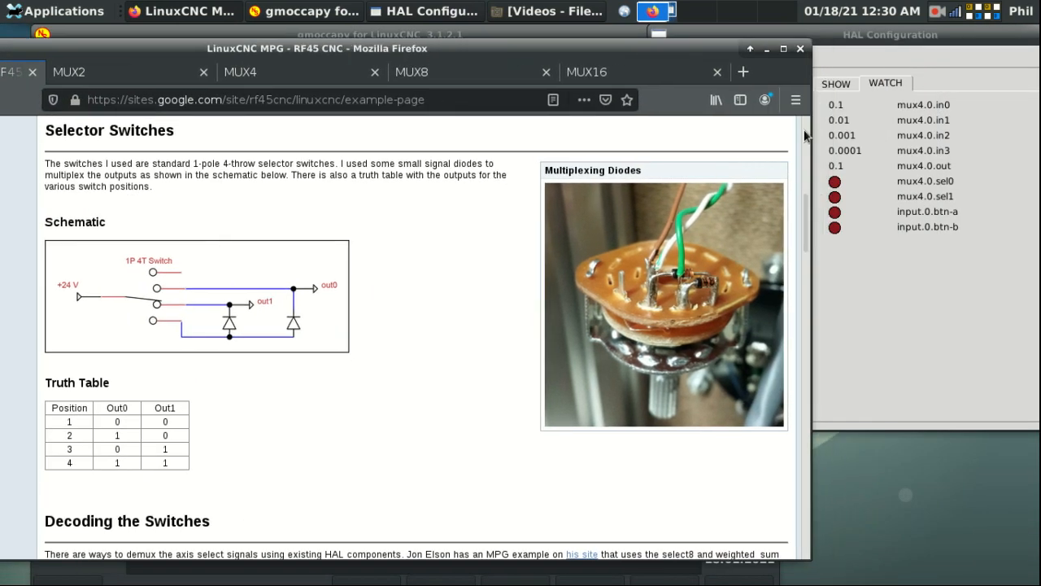
left_click_drag(813, 138, 317, 108)
left_click_drag(237, 52, 453, 38)
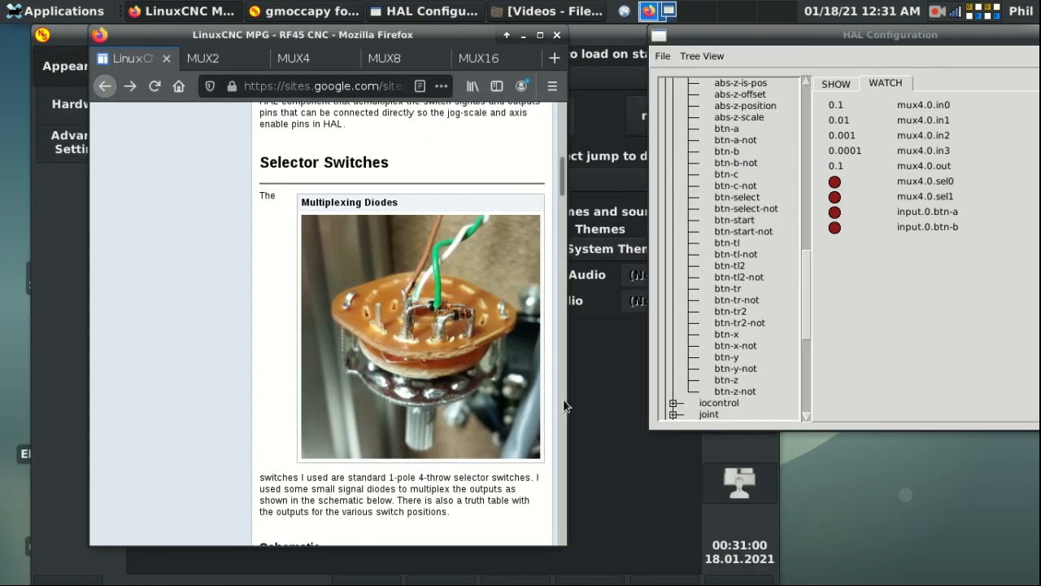
left_click_drag(569, 400, 772, 407)
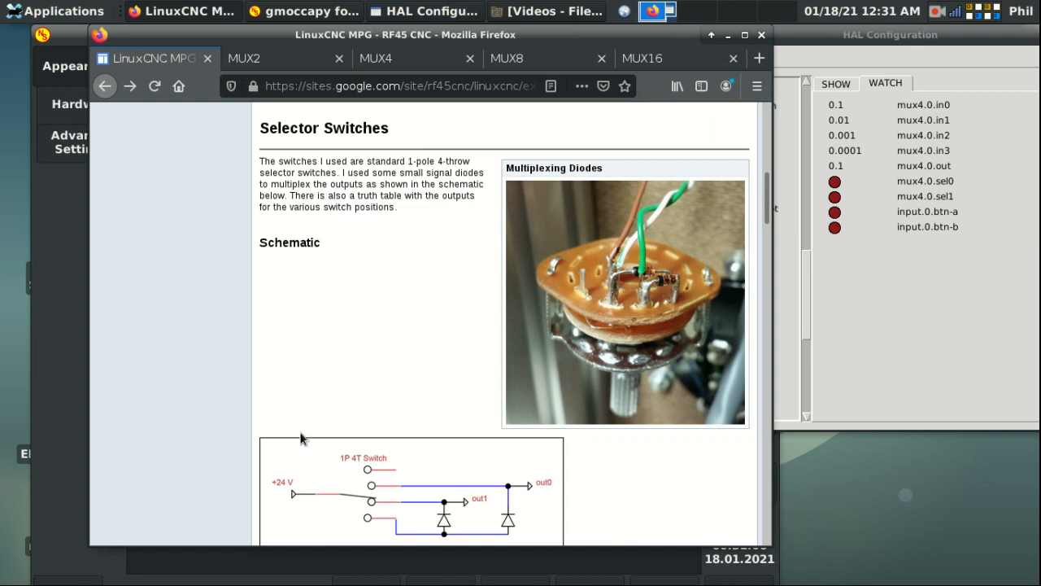
Step: Scroll the MPG page to the Truth Table and bring HAL Configuration to the front
scroll(349, 396, "down", 2)
scroll(349, 398, "down", 5)
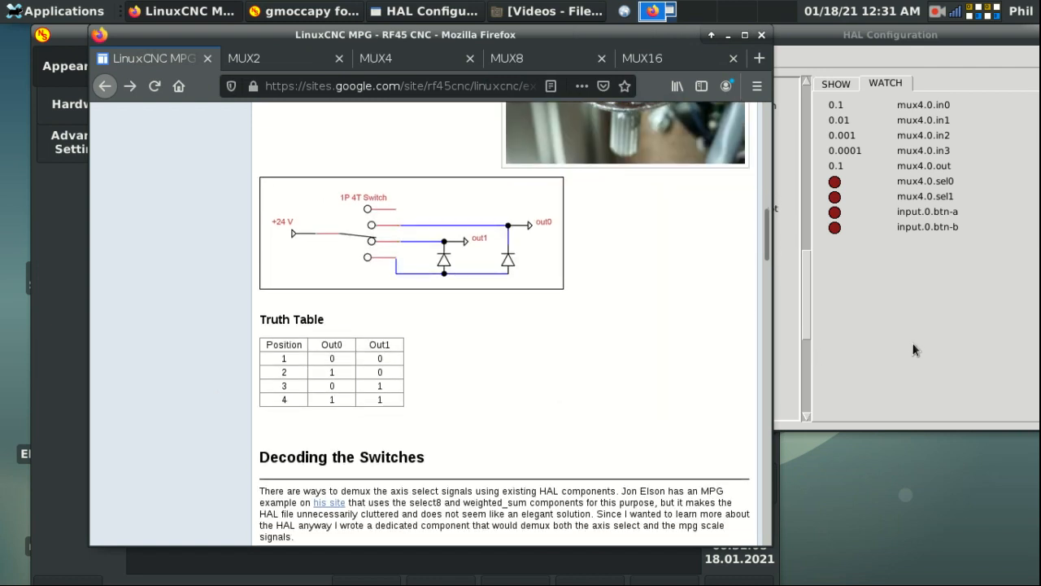
left_click(915, 349)
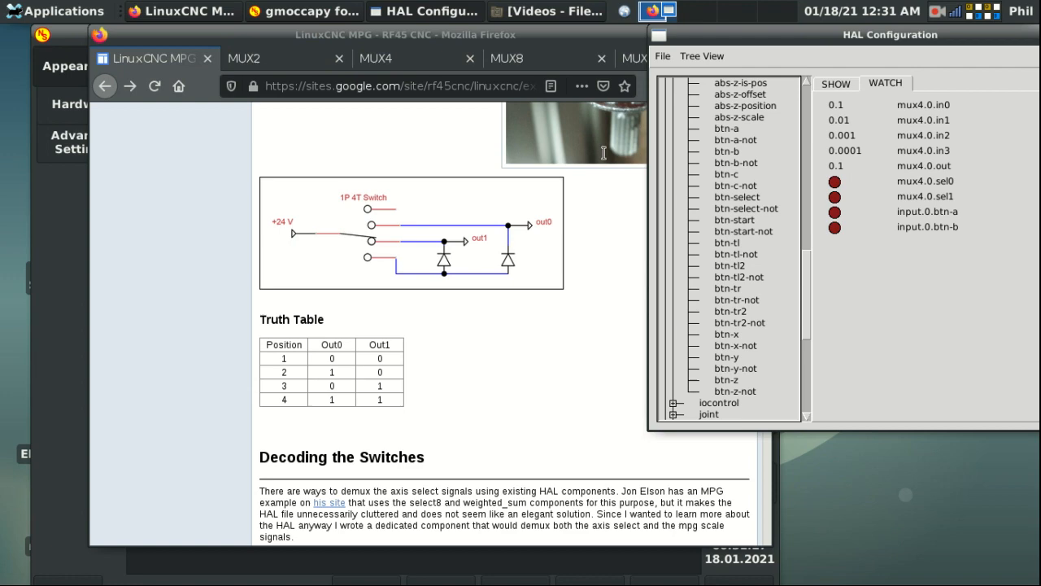
left_click_drag(756, 35, 685, 34)
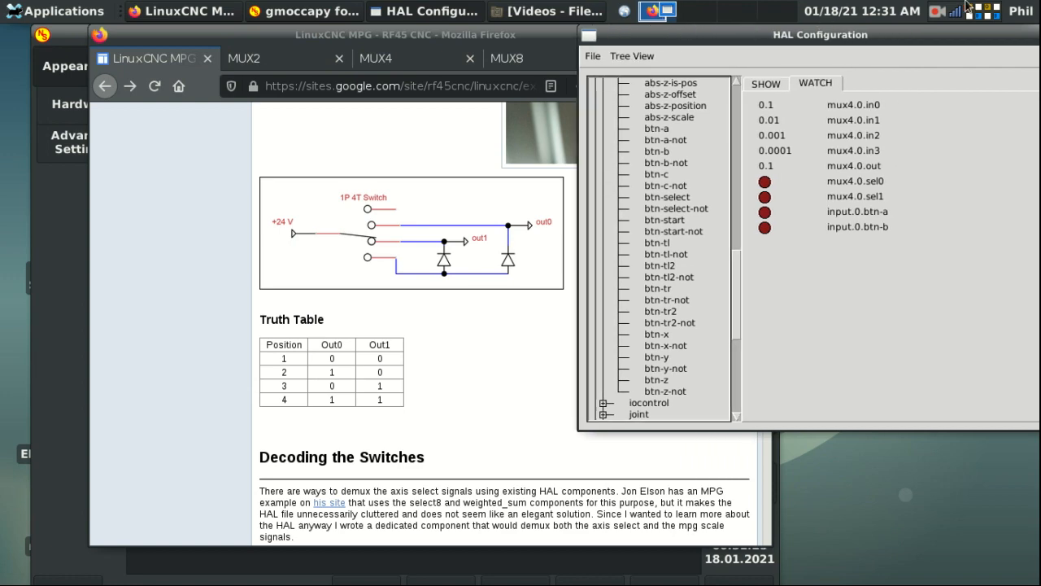
left_click(939, 13)
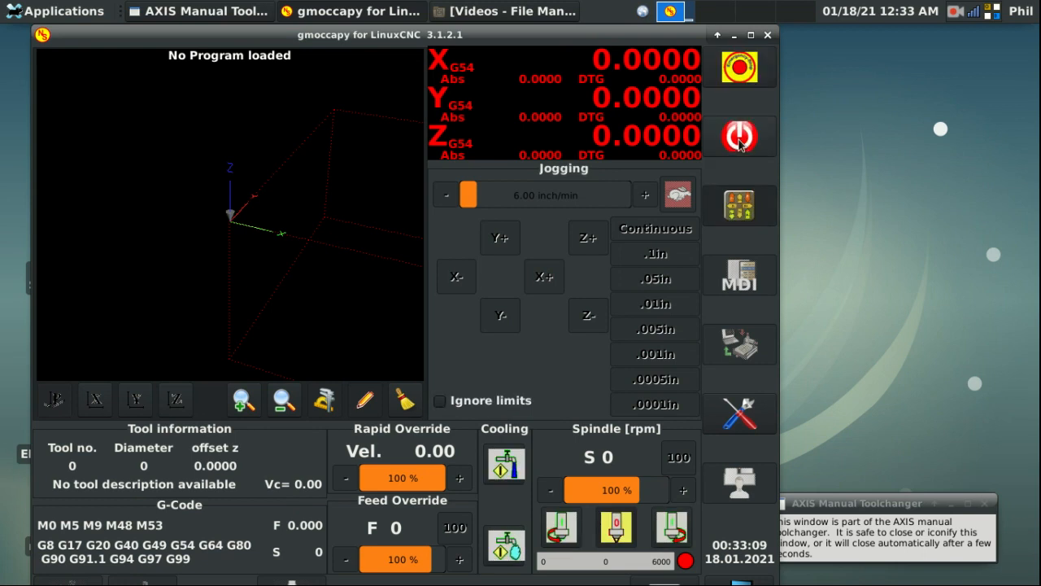
Step: Release the e-stop, power on, Home All axes, then bring up HAL Configuration from settings
left_click(739, 145)
left_click(69, 582)
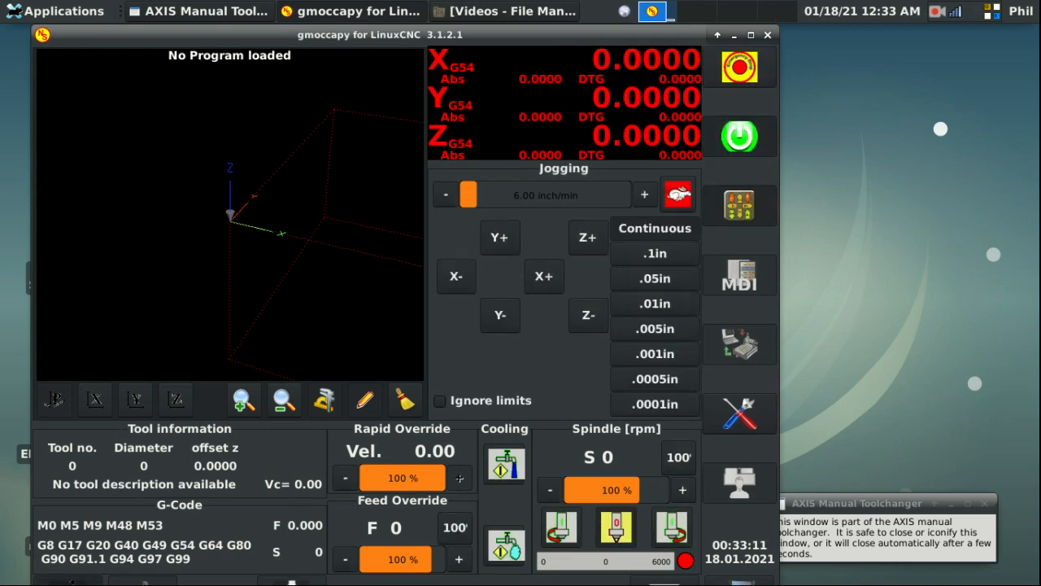
left_click(292, 582)
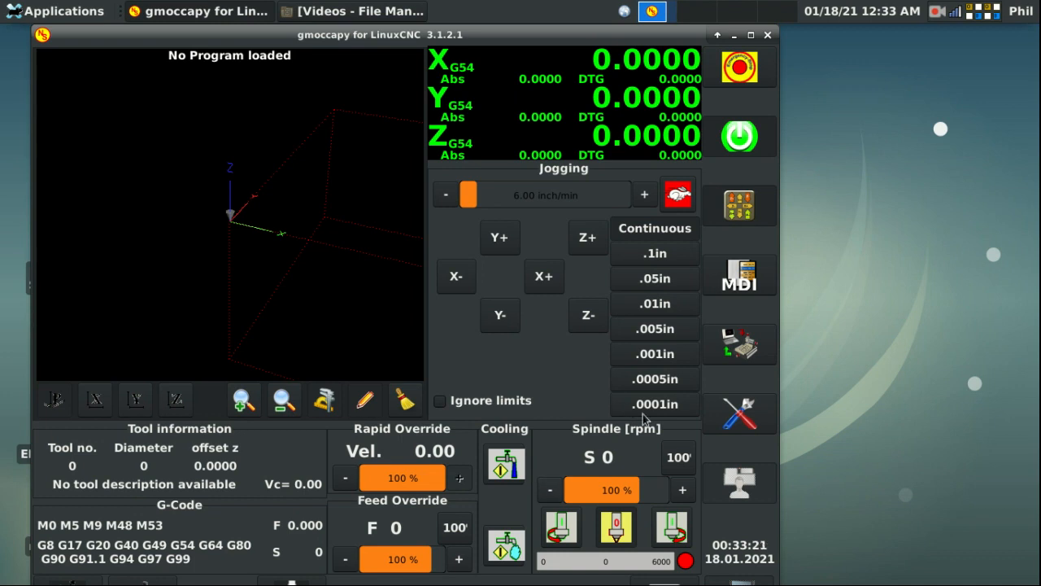
left_click(745, 422)
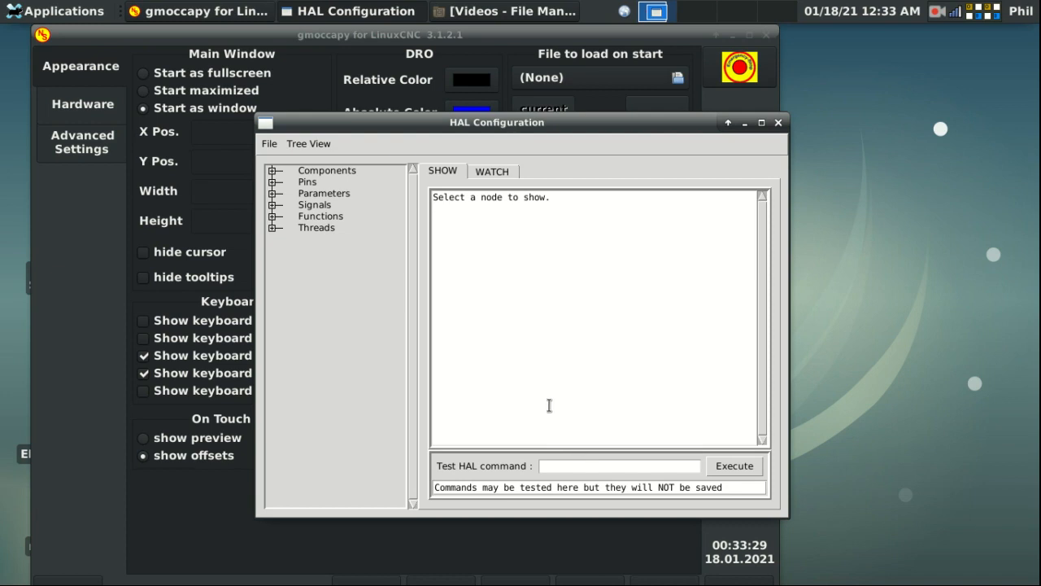
Step: Run 'loadrt mux8' and 'addf mux8.0 servo-thread' as HAL commands, then reopen HAL Configuration
left_click(575, 466)
type("loadrt mux8")
key("Return")
key("BackSpace")
key("BackSpace")
key("BackSpace")
key("BackSpace")
key("BackSpace")
key("BackSpace")
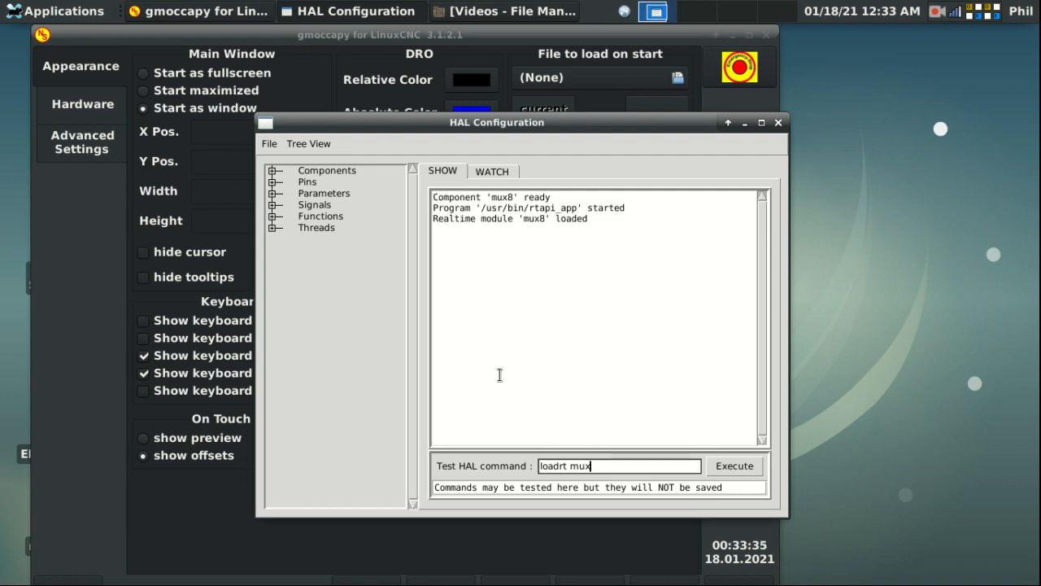
key("BackSpace")
key("BackSpace")
key("BackSpace")
key("BackSpace")
key("BackSpace")
type("addf mux8.0 servo-thread")
key("Return")
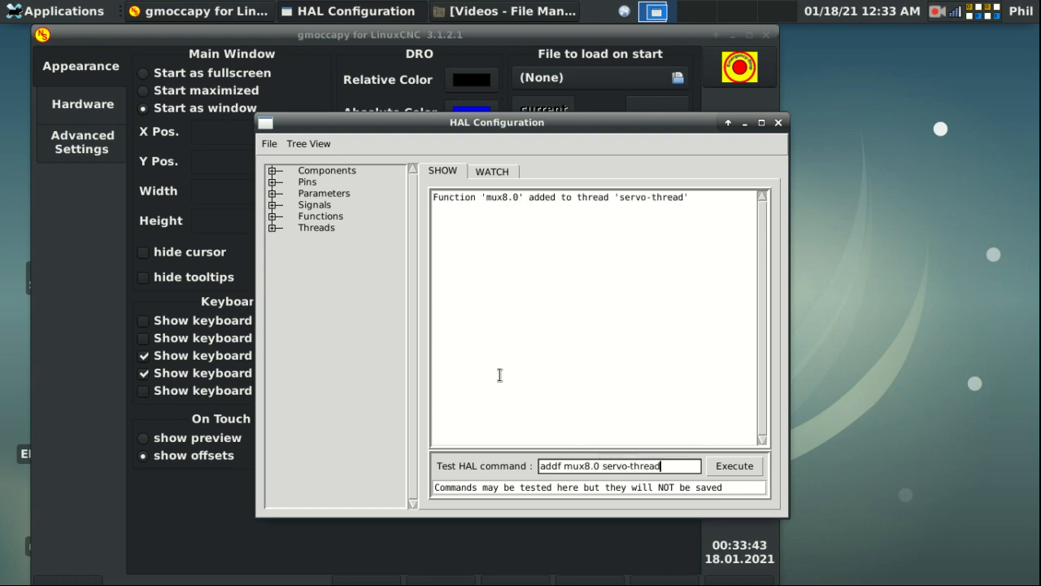
left_click(778, 123)
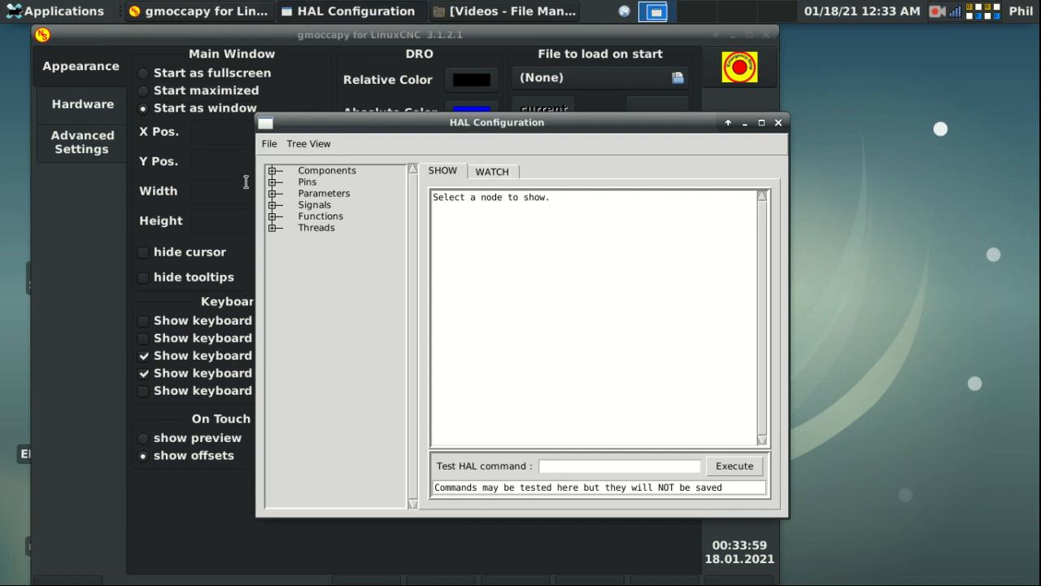
Step: Add mux8.0 pins in0–in7, out, sel0, sel1 and sel2 to the HAL watch list
left_click(275, 182)
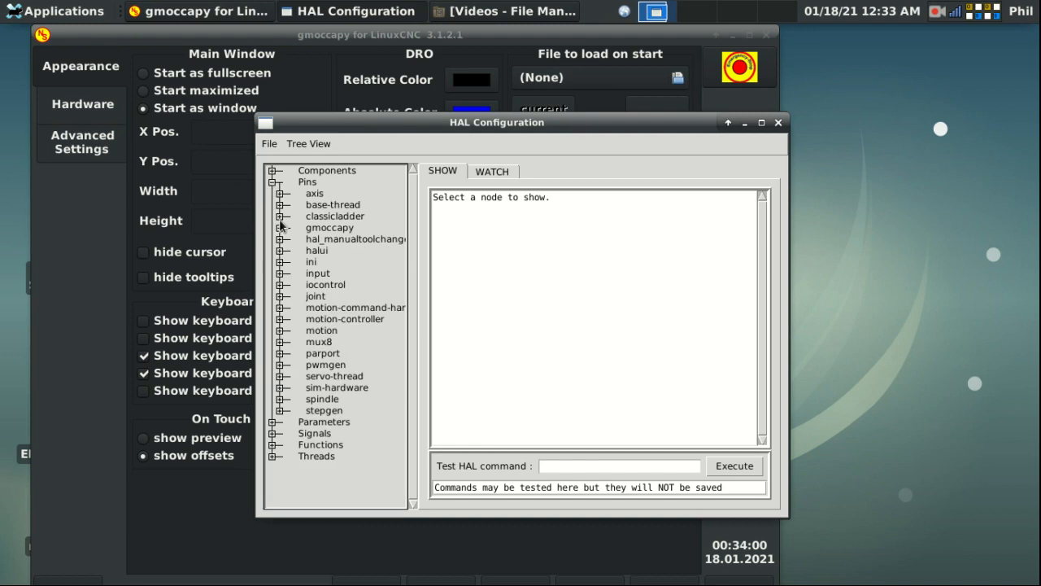
left_click(278, 341)
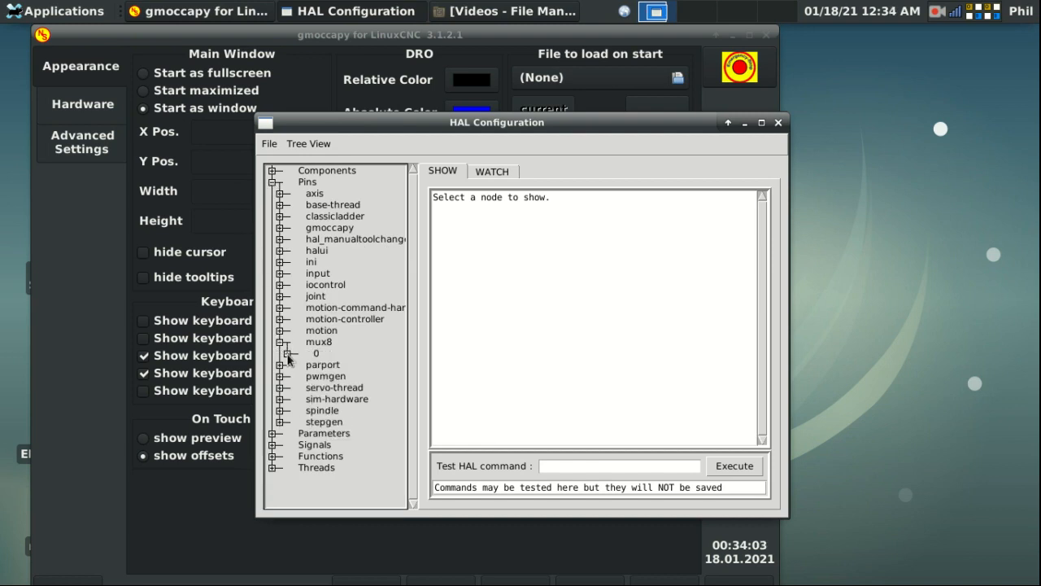
left_click(288, 353)
scroll(360, 346, "down", 3)
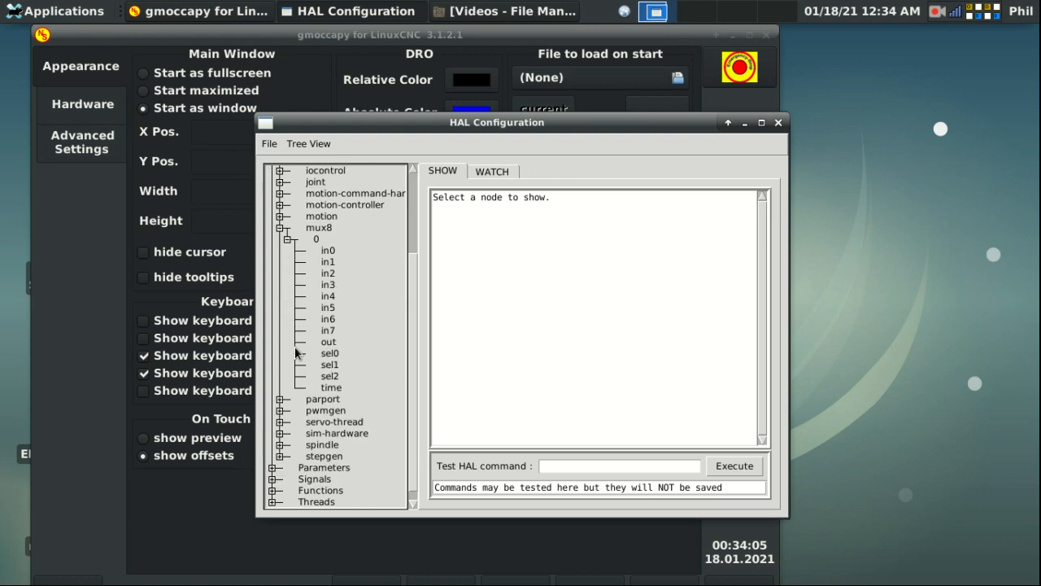
left_click(492, 170)
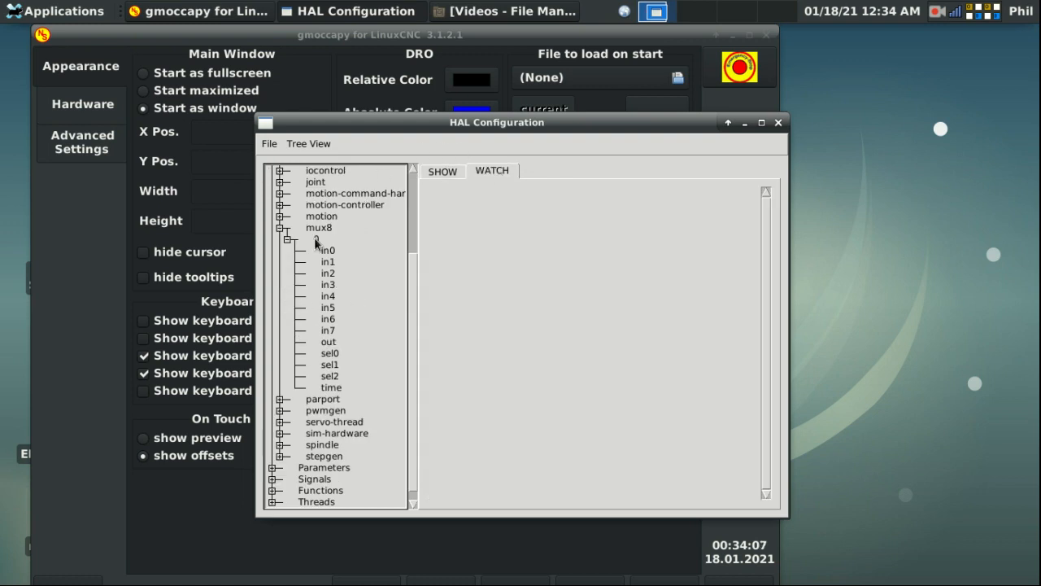
left_click(328, 251)
left_click(329, 262)
left_click(329, 274)
left_click(328, 285)
left_click(328, 297)
left_click(328, 309)
left_click(328, 319)
left_click(328, 330)
left_click(329, 341)
left_click(330, 354)
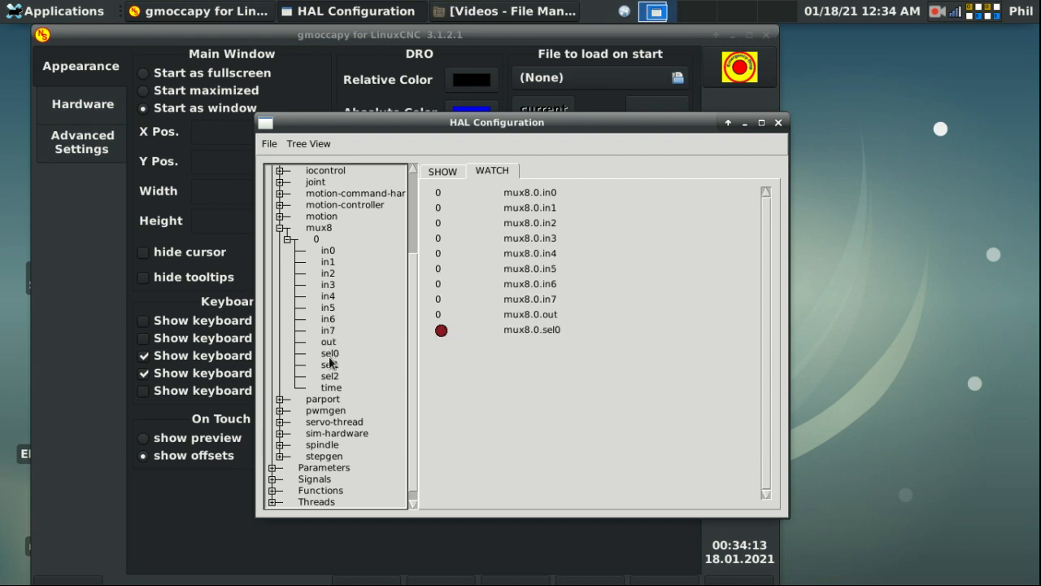
left_click(334, 364)
left_click(329, 378)
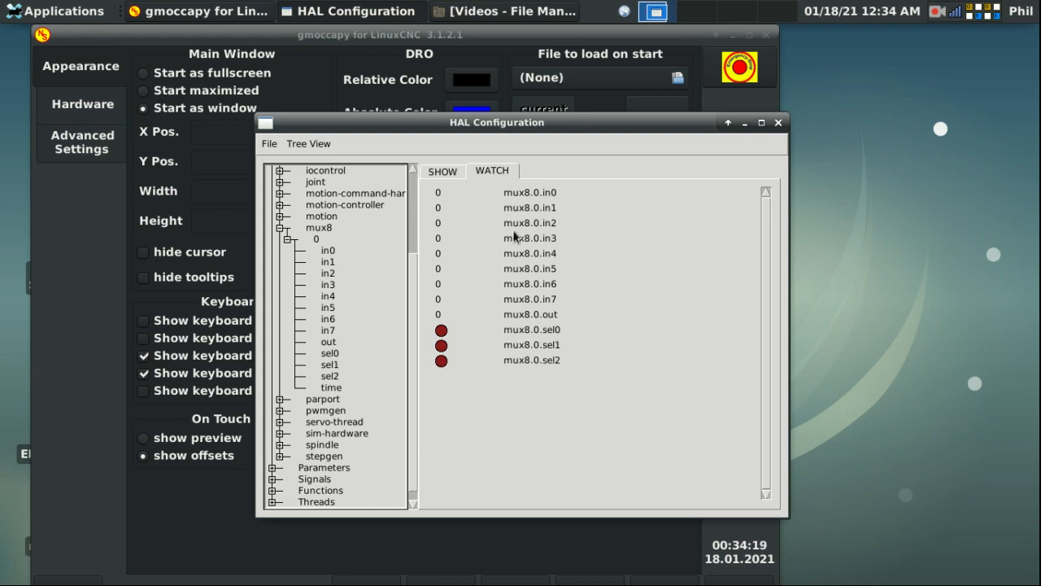
Step: Add joystick pins input.0.btn-a, btn-b and btn-c to the watch list
scroll(350, 302, "up", 3)
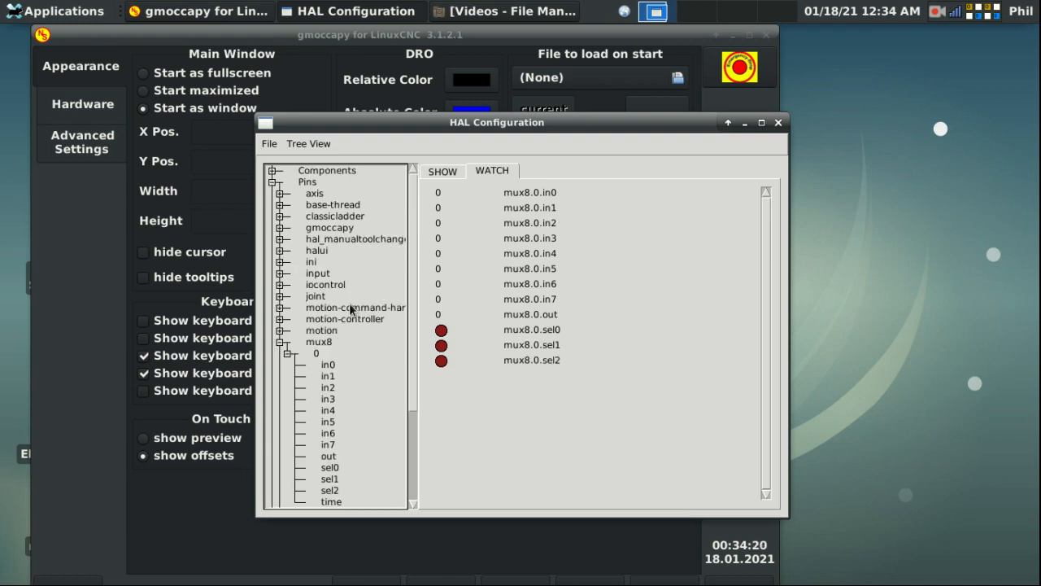
left_click(279, 274)
left_click(288, 285)
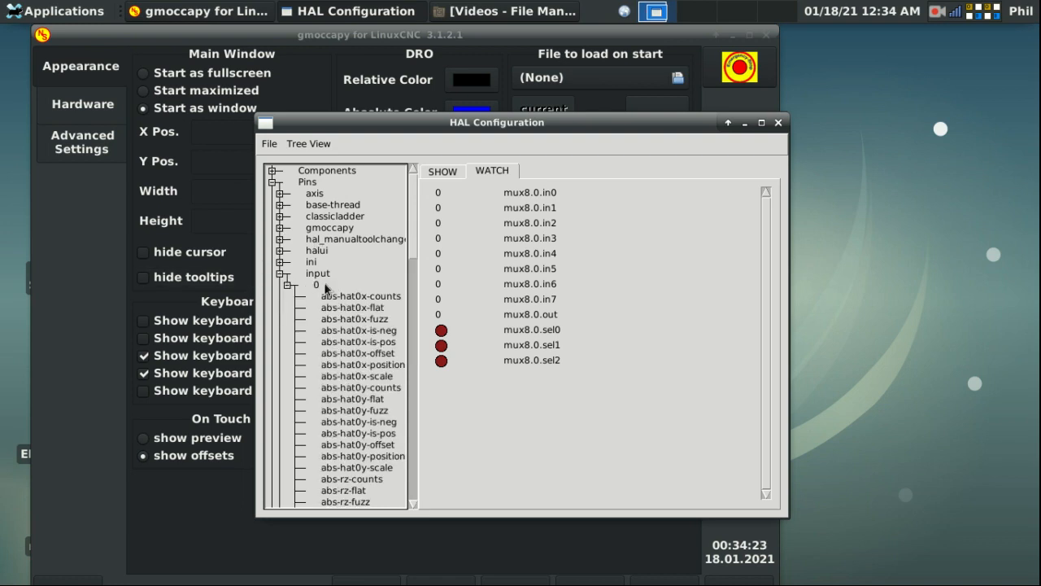
scroll(326, 288, "down", 10)
left_click(329, 274)
left_click(340, 297)
left_click(339, 321)
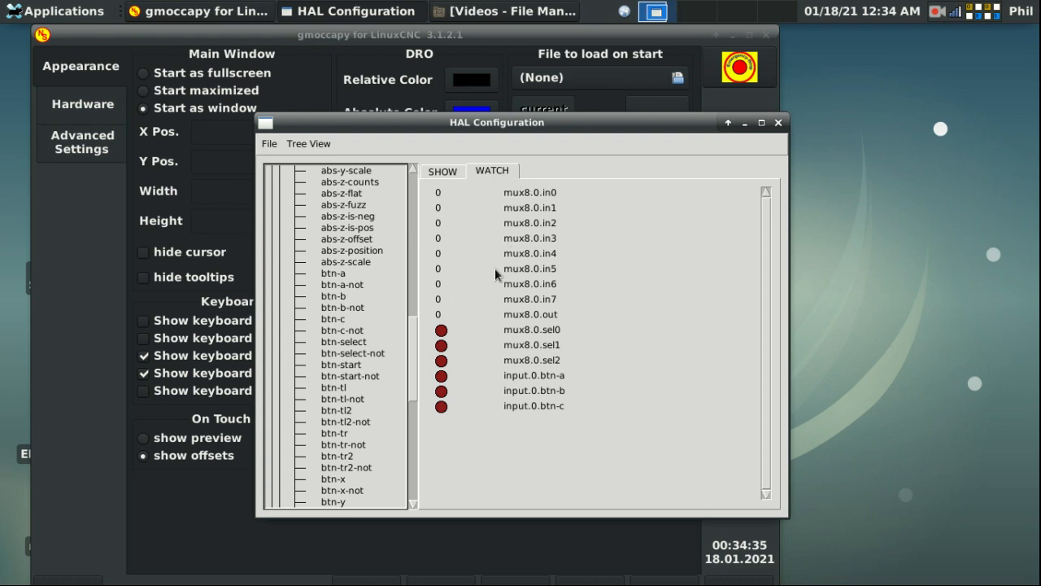
left_click(454, 172)
Step: Run 'net muxbtn1 input.0.btn-a mux8.0.sel0' to link button A to sel0
left_click(594, 464)
type("net")
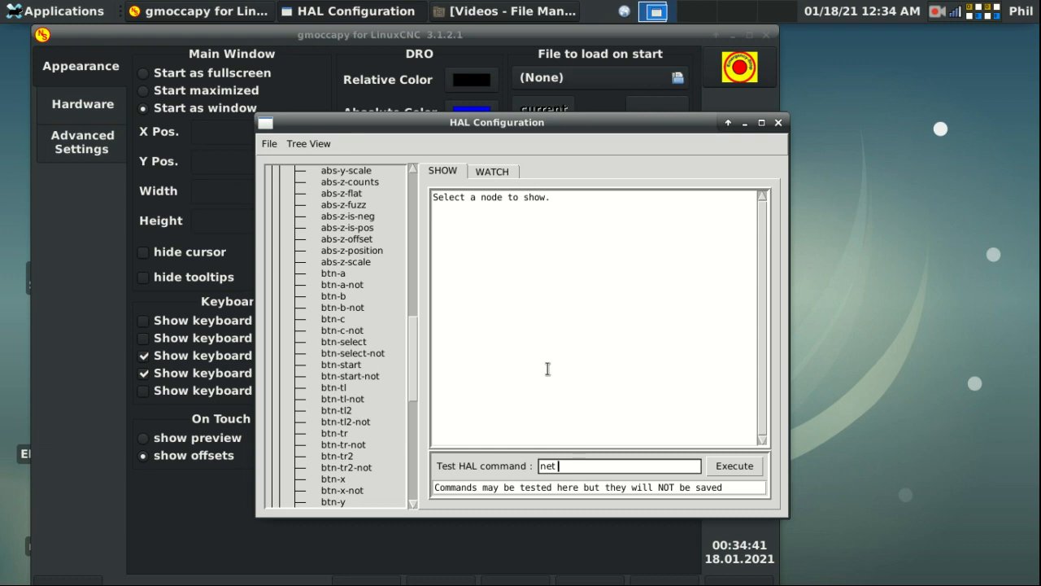
type(" muxbtn1 input.0.")
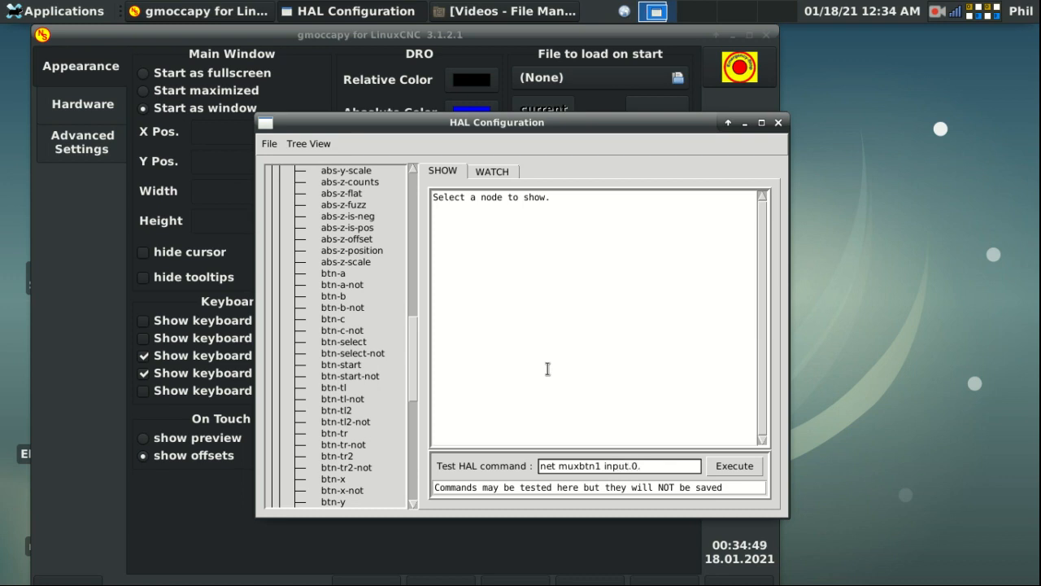
type("btn-a mux8.0.sel0")
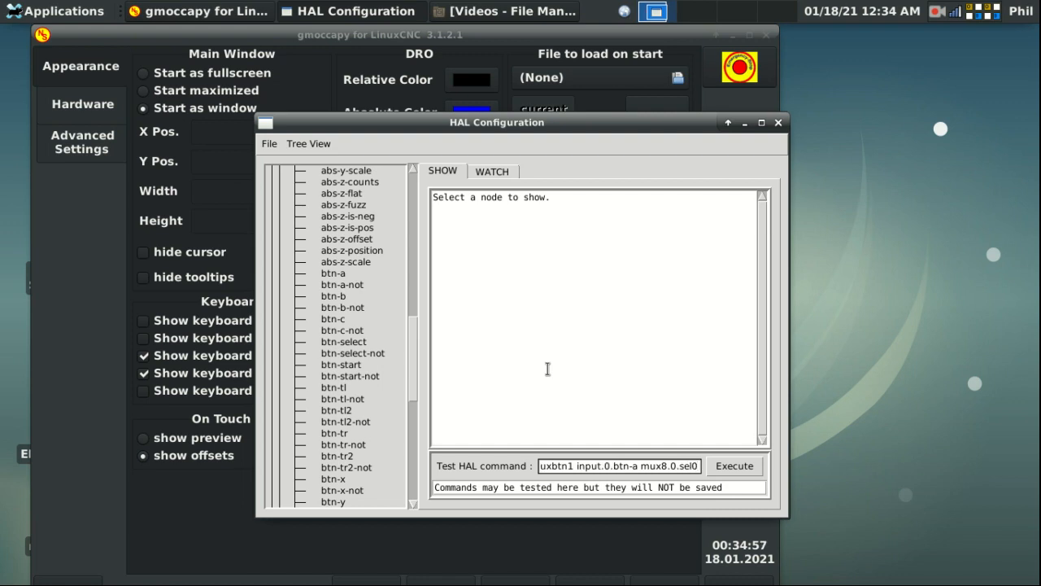
key("Return")
Step: Link input.0.btn-b to mux8.0.sel1 through signal muxbtn2
key("BackSpace")
type("1")
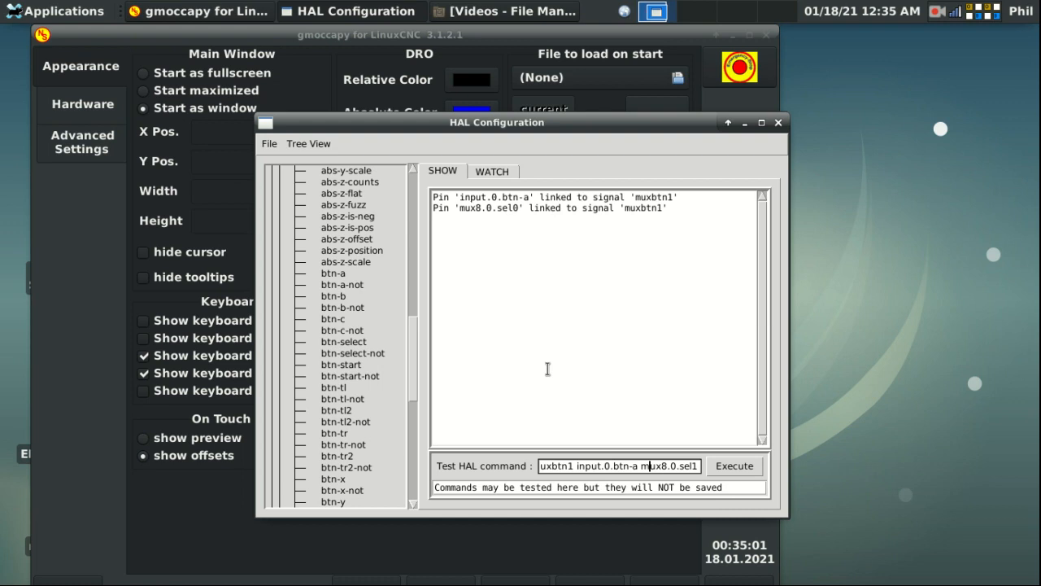
key("BackSpace")
type("b")
key("Left")
key("Left")
key("Left")
key("Left")
key("Left")
key("Left")
key("Left")
key("Left")
key("Left")
key("BackSpace")
type("2")
key("Return")
Step: Link input.0.btn-c to mux8.0.sel2 through signal muxbtn3
key("BackSpace")
type("3")
key("Right")
key("Right")
key("Right")
key("Right")
key("Right")
key("Right")
key("Right")
key("Right")
key("Right")
key("Right")
key("Right")
key("Right")
key("Right")
key("Right")
key("BackSpace")
type("c")
key("Right")
key("Right")
key("Right")
key("Right")
key("Right")
key("Right")
key("Right")
key("Right")
key("Right")
key("BackSpace")
type("2")
key("Return")
Step: Check the live mux8 and button values in WATCH, then clear the command field
left_click(501, 171)
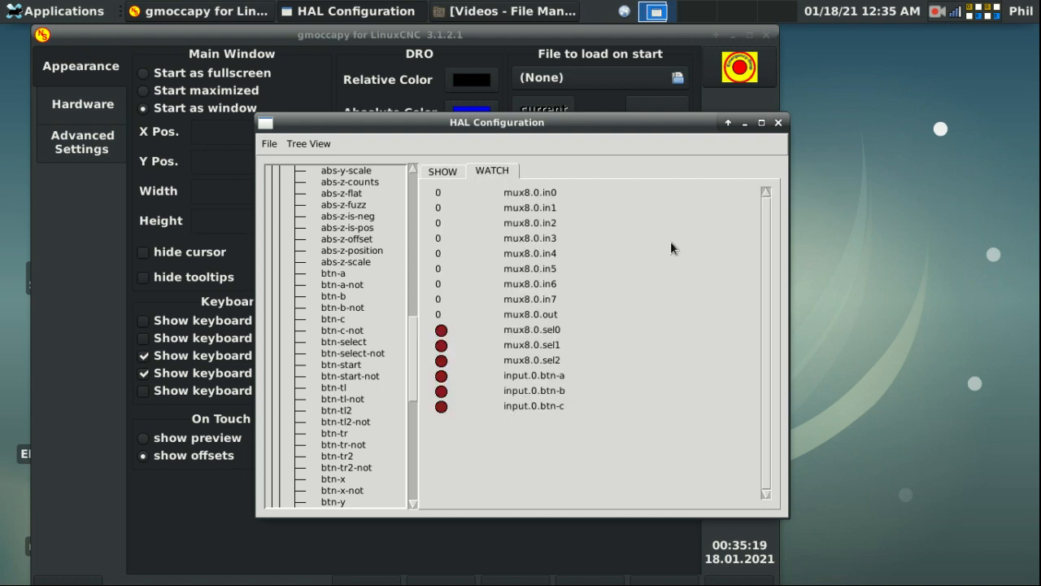
left_click(438, 172)
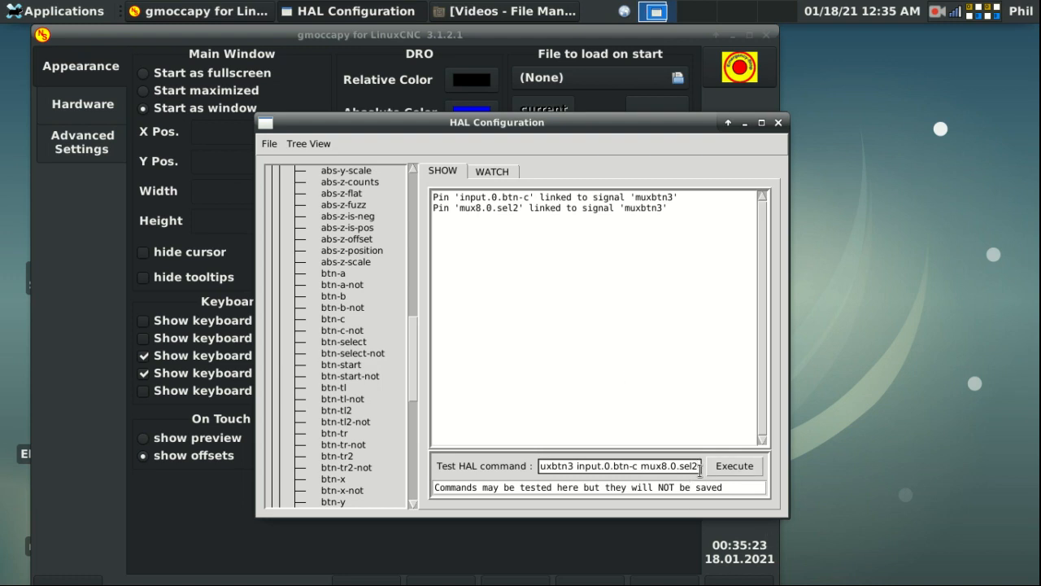
left_click_drag(701, 466, 478, 470)
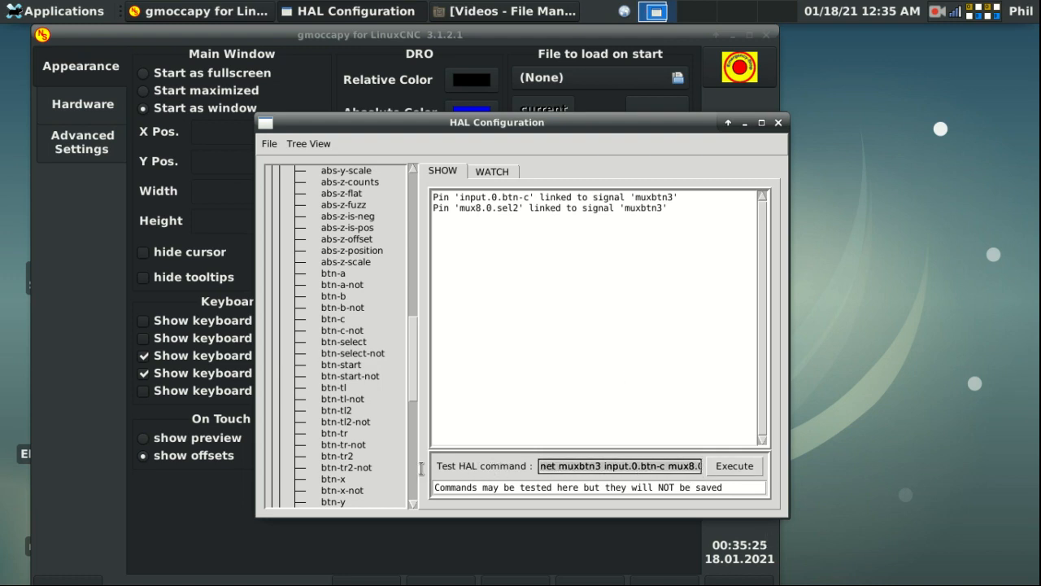
key("BackSpace")
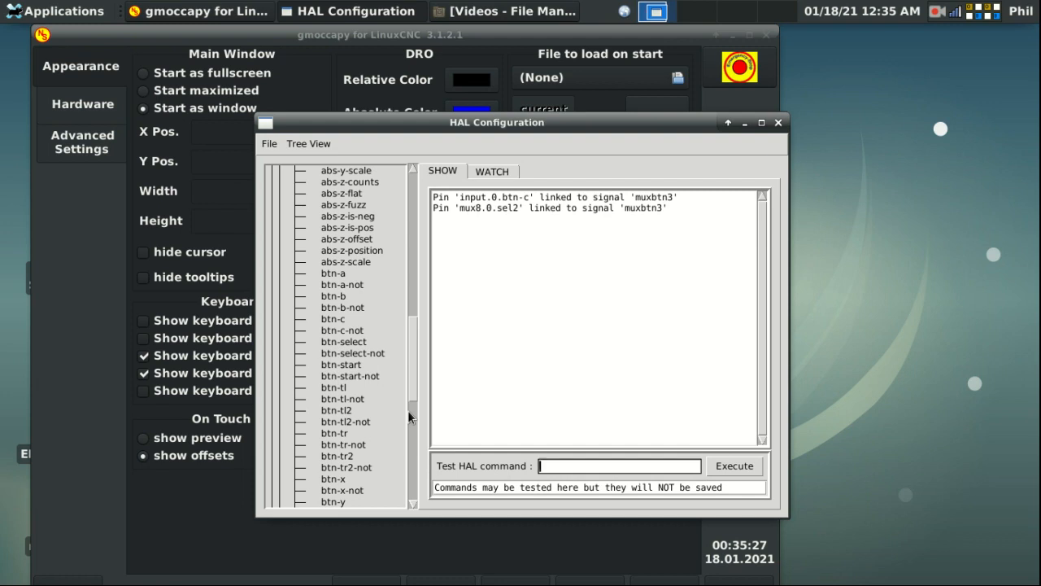
Step: Set mux8.0.in0 to 100.0 and in1 to 10 with setp
type("setp mux8.0.in0")
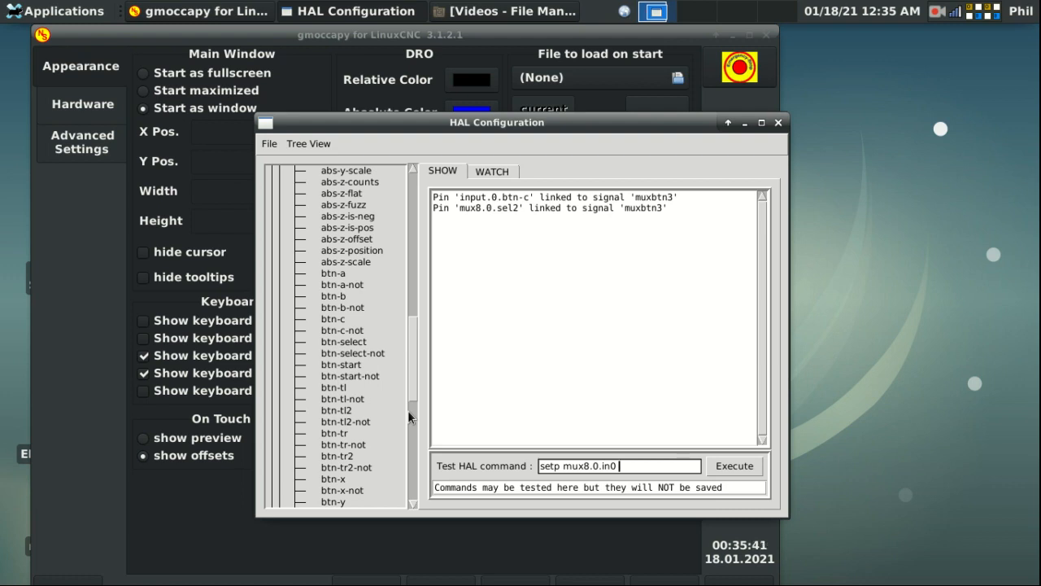
type("100.0")
key("Return")
key("BackSpace")
key("Left")
key("BackSpace")
key("Left")
key("Left")
key("Left")
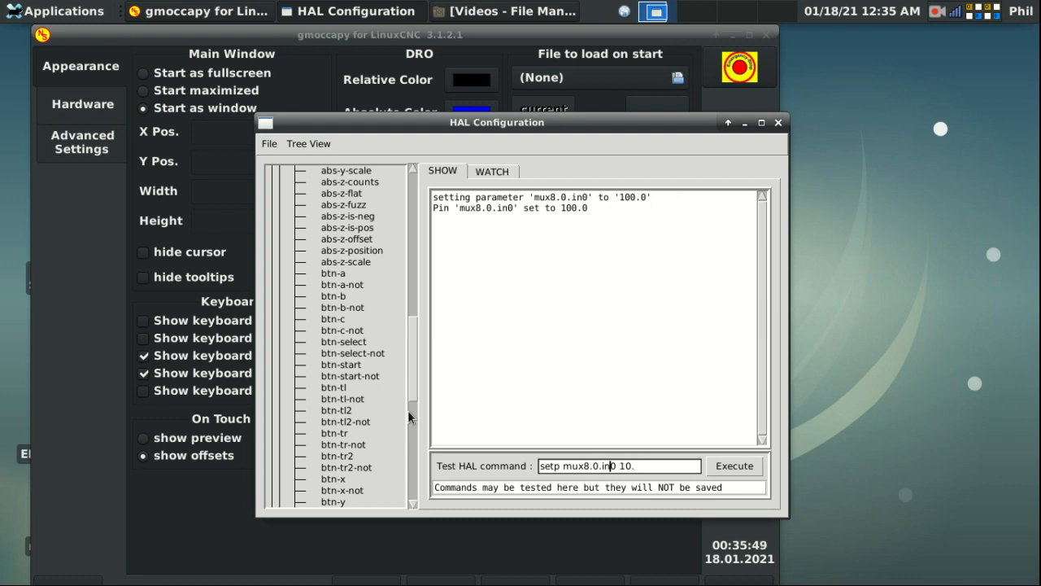
key("Delete")
type("1")
key("Return")
Step: Set mux8.0.in2 to 1 and in3 to .1
key("Right")
key("Delete")
key("BackSpace")
type("2")
key("Return")
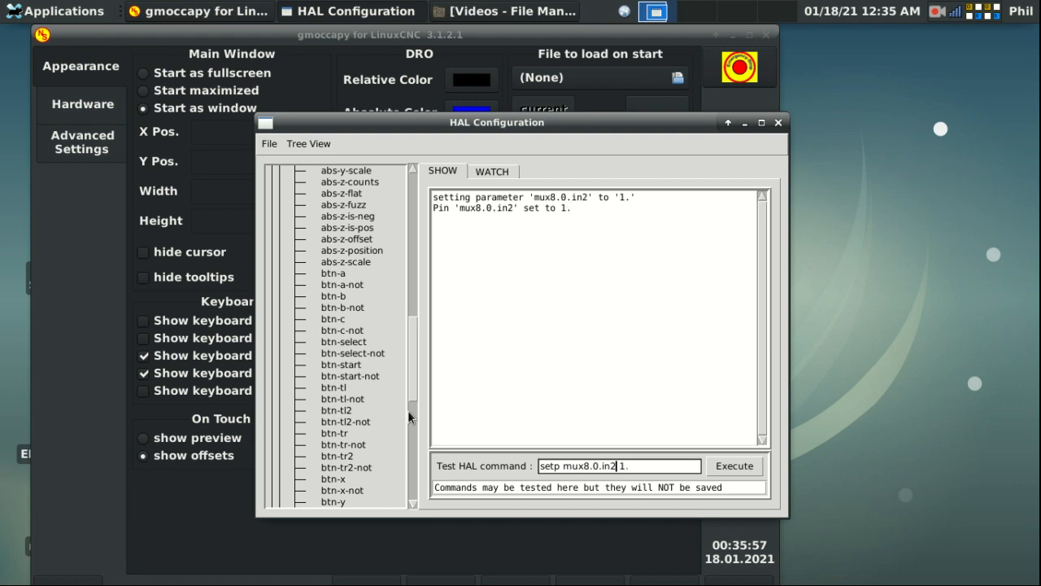
key("BackSpace")
type("3")
key("End")
key("BackSpace")
key("BackSpace")
type(".1")
key("Return")
Step: Set mux8.0.in4 to .01 and in5 to .001
key("Left")
key("Left")
type("0")
key("Return")
key("Left")
key("Left")
key("Left")
key("BackSpace")
type("5")
key("Right")
key("Right")
type("0")
key("Return")
Step: Set mux8.0.in6 to .0001
key("Left")
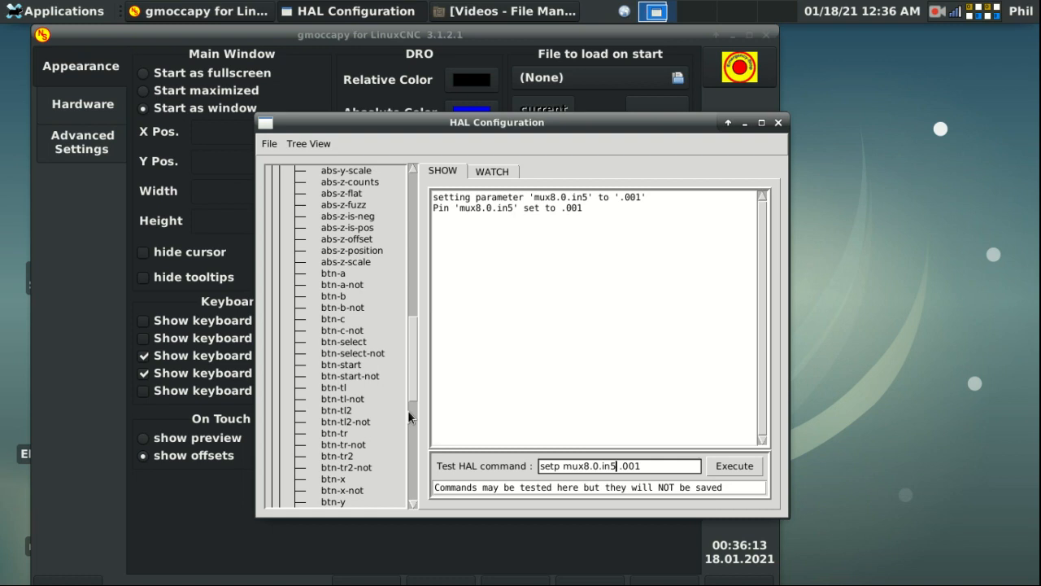
key("BackSpace")
type("6")
key("Right")
Step: Set mux8.0.in7 to .005 and view the input values live in WATCH
key("Right")
type("0")
key("Return")
key("Left")
key("Left")
key("Left")
key("BackSpace")
type("7")
key("Right")
key("Right")
key("Right")
key("Right")
key("Right")
key("Right")
key("BackSpace")
key("BackSpace")
key("BackSpace")
key("BackSpace")
key("BackSpace")
type(".in7 .005")
key("BackSpace")
key("BackSpace")
key("BackSpace")
key("BackSpace")
type("005")
key("Return")
left_click(493, 171)
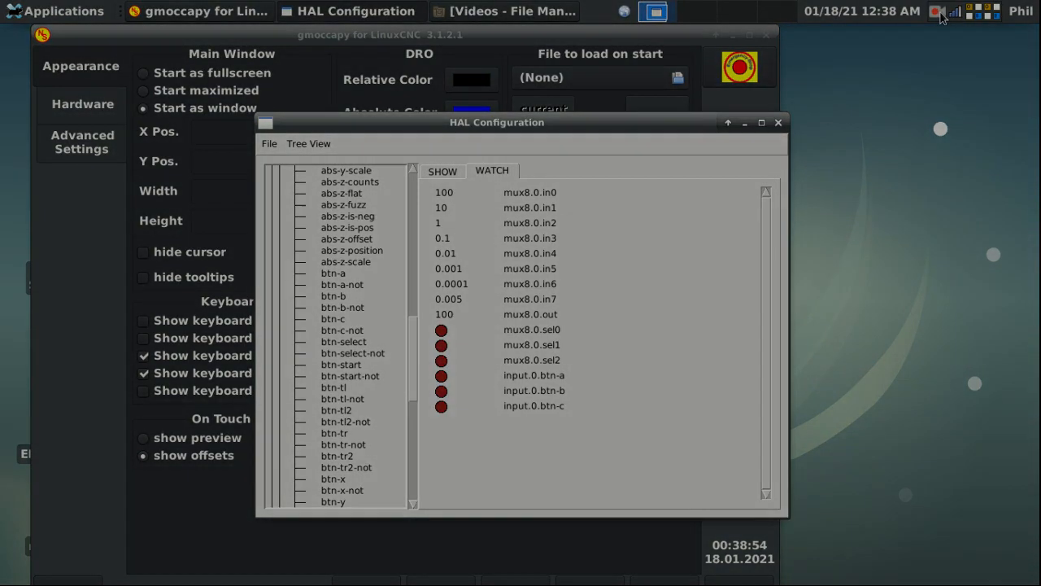
left_click(937, 11)
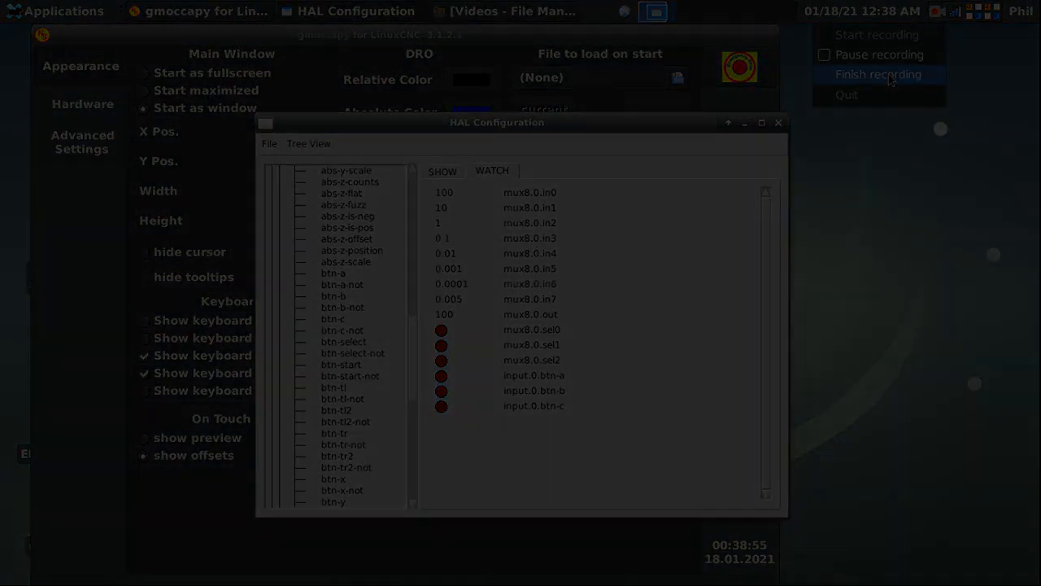
Step: Bring the mux16 manual page back full-screen and scroll through its pin descriptions
left_click(891, 79)
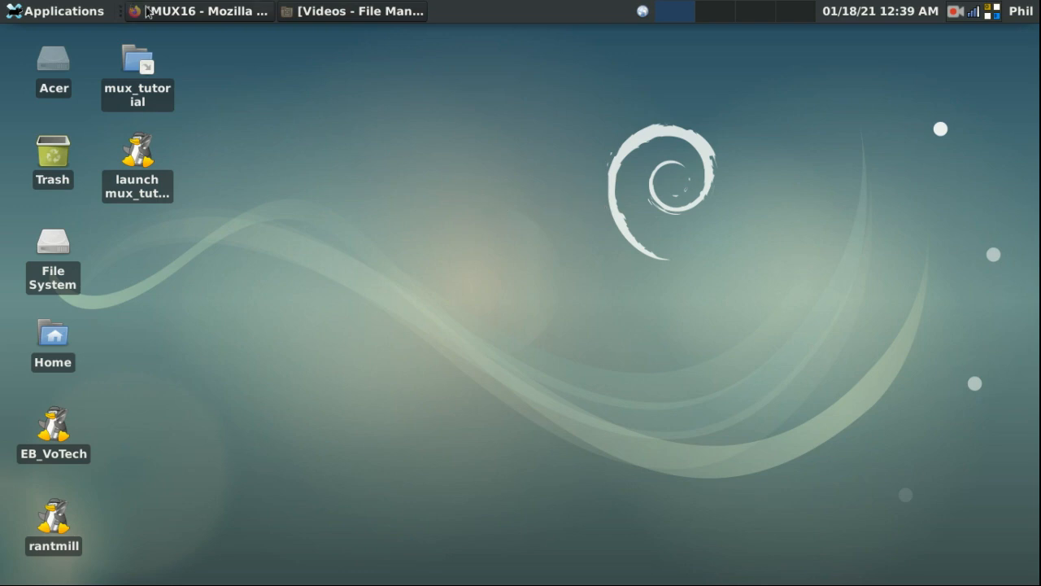
left_click(195, 10)
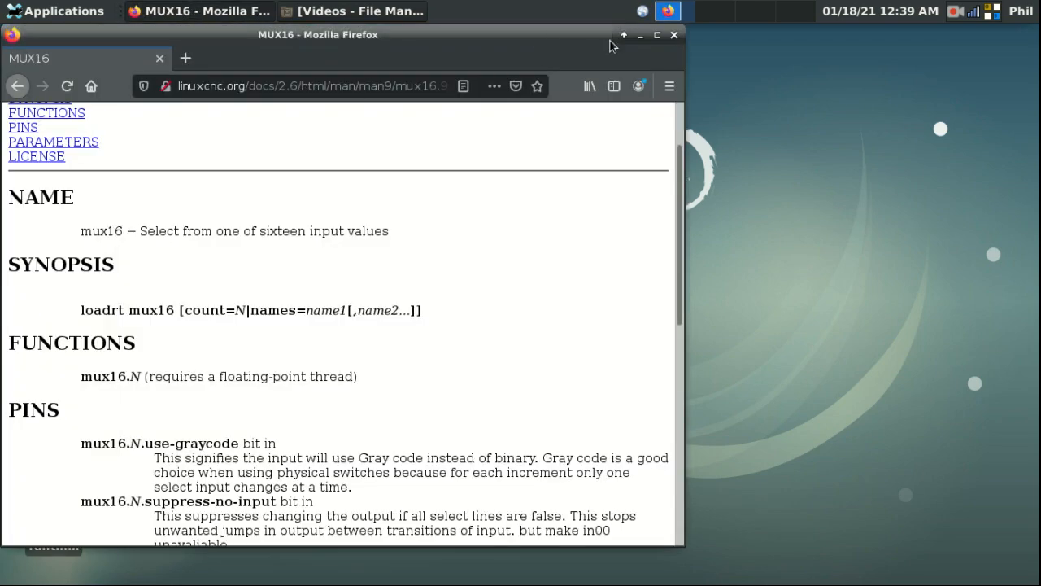
left_click(656, 35)
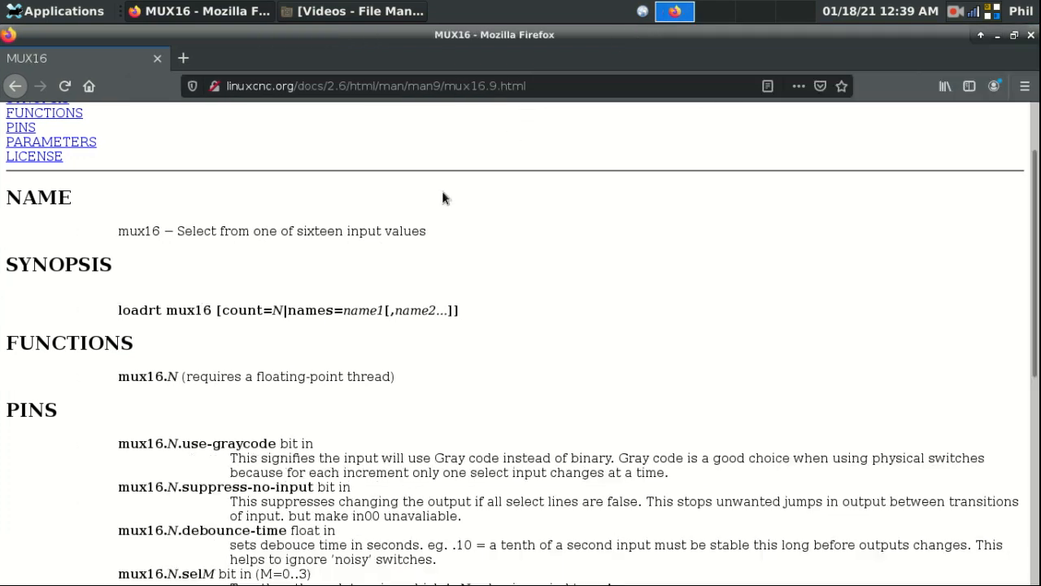
scroll(439, 203, "down", 4)
scroll(439, 206, "down", 2)
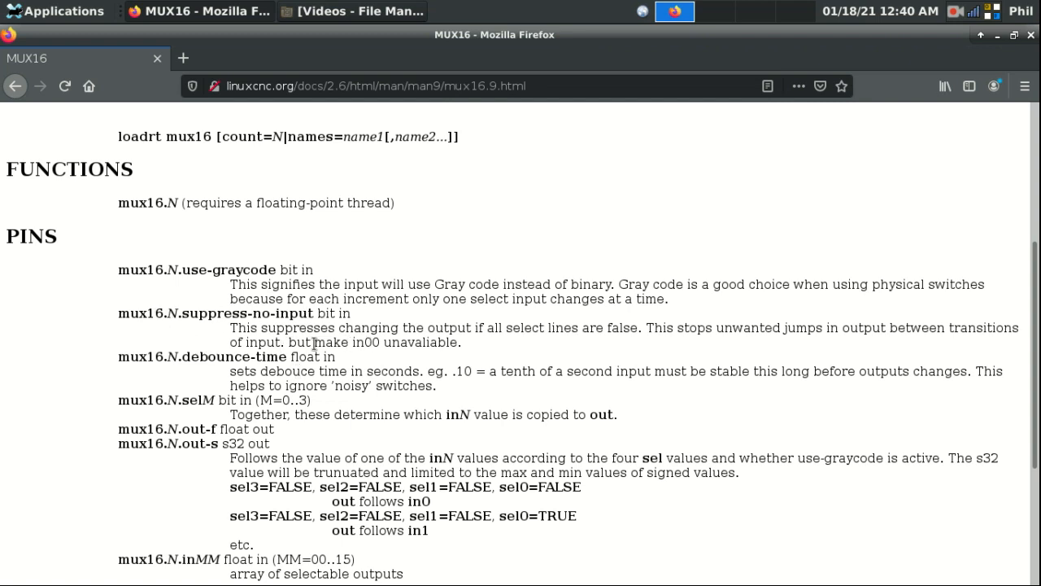
scroll(313, 347, "down", 2)
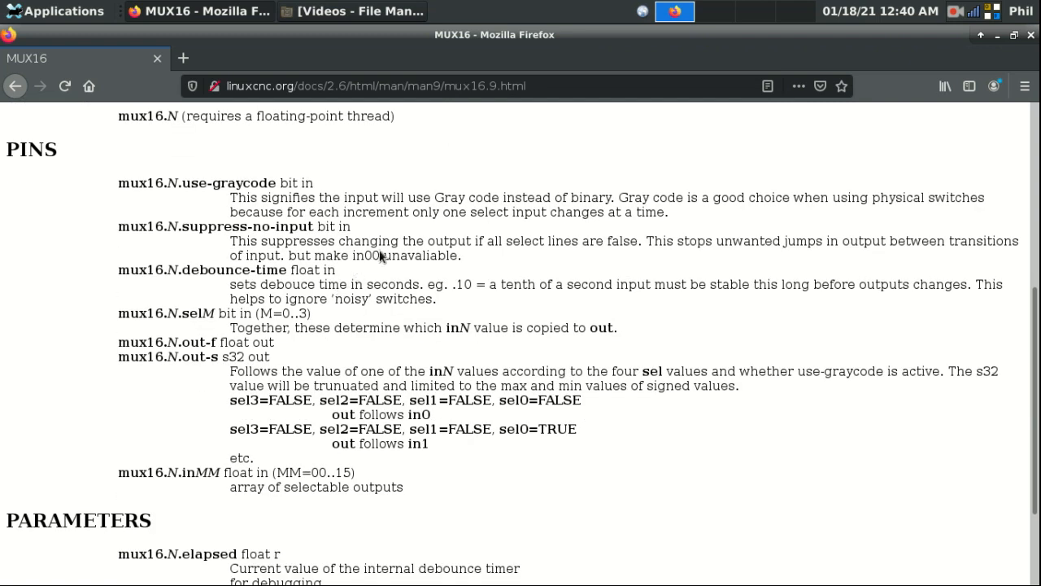
scroll(362, 260, "up", 2)
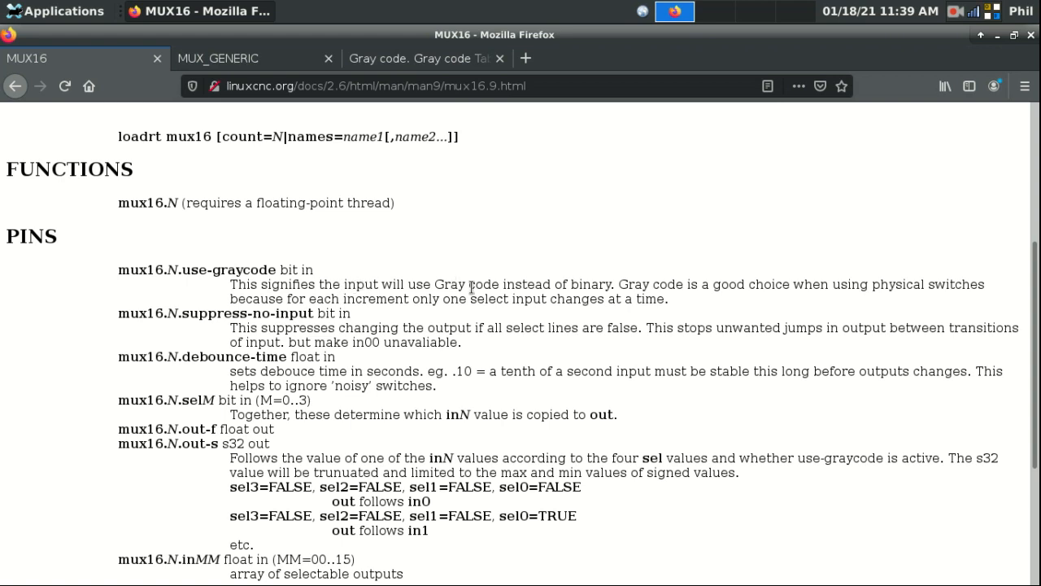
Step: Highlight 'Gray' in the use-graycode description, then switch to the Gray code table page
double_click(434, 284)
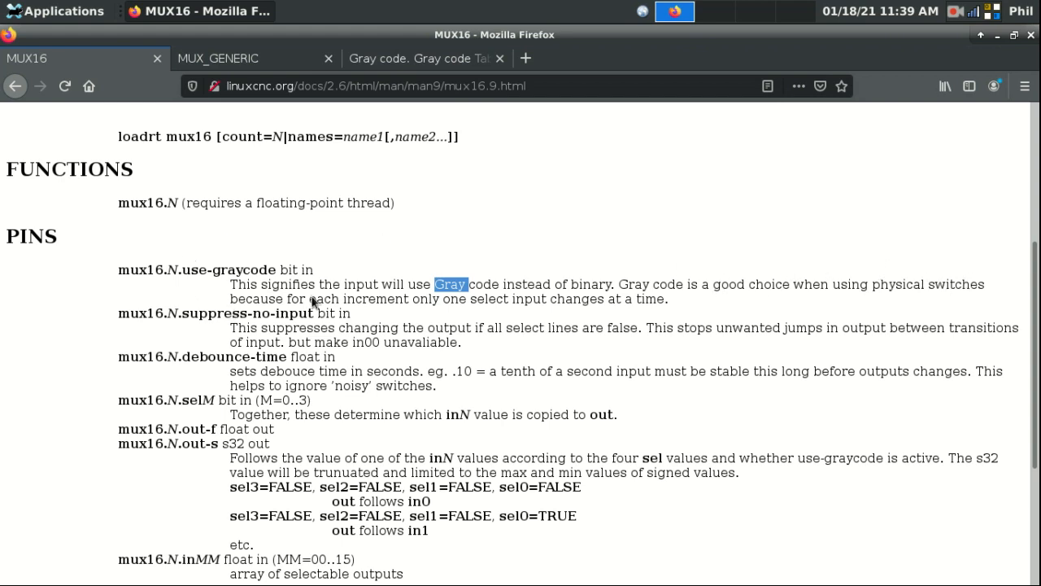
left_click(687, 279)
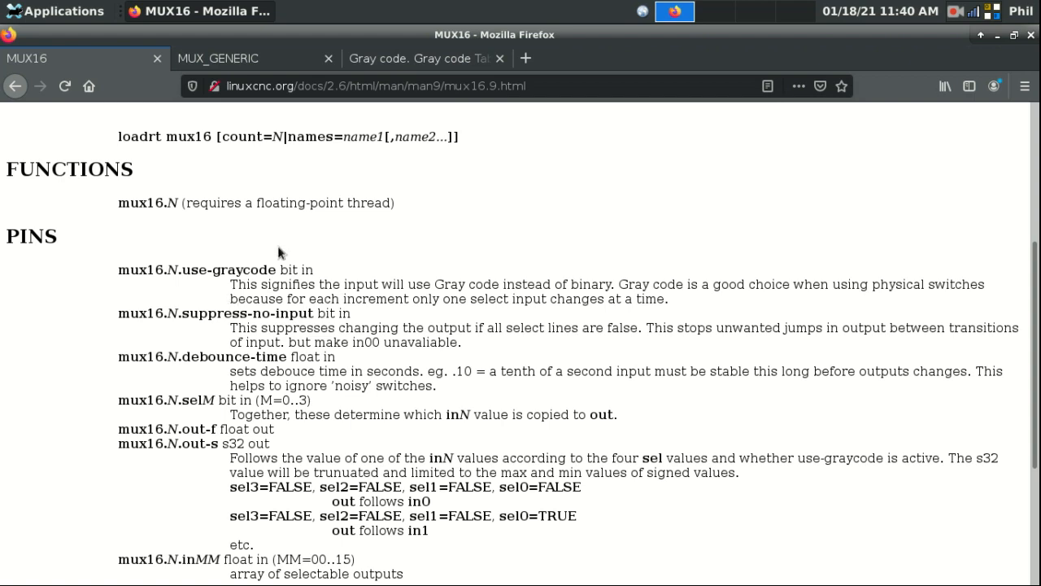
left_click(397, 59)
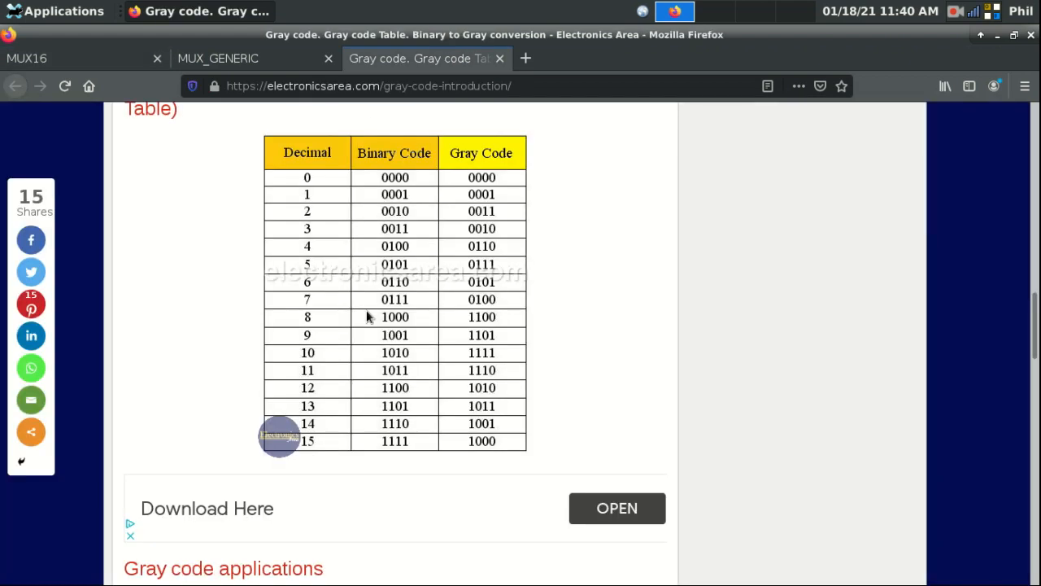
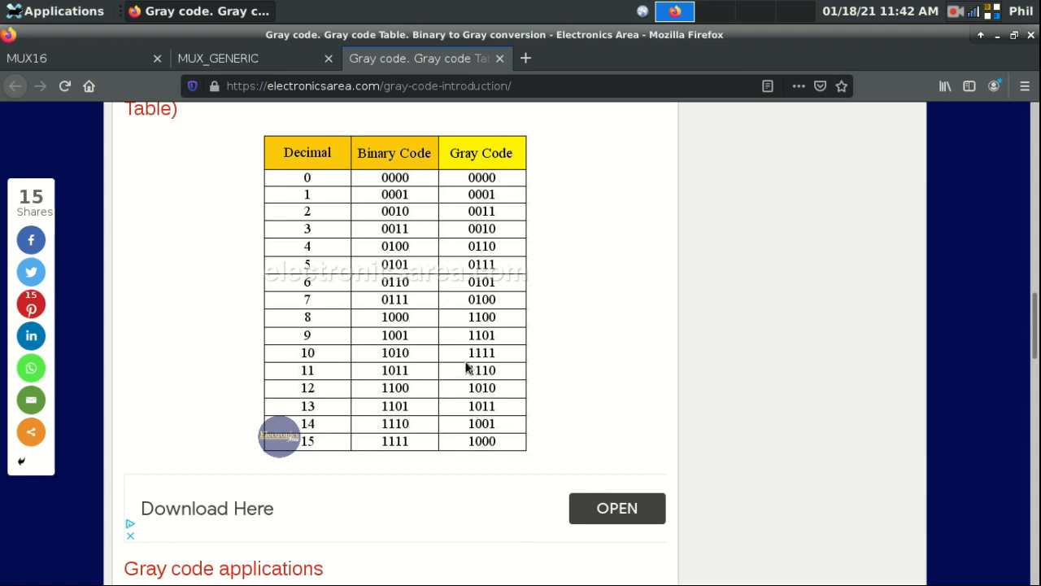
Step: Minimize the Firefox window showing the Gray code table to reveal the desktop
left_click(956, 14)
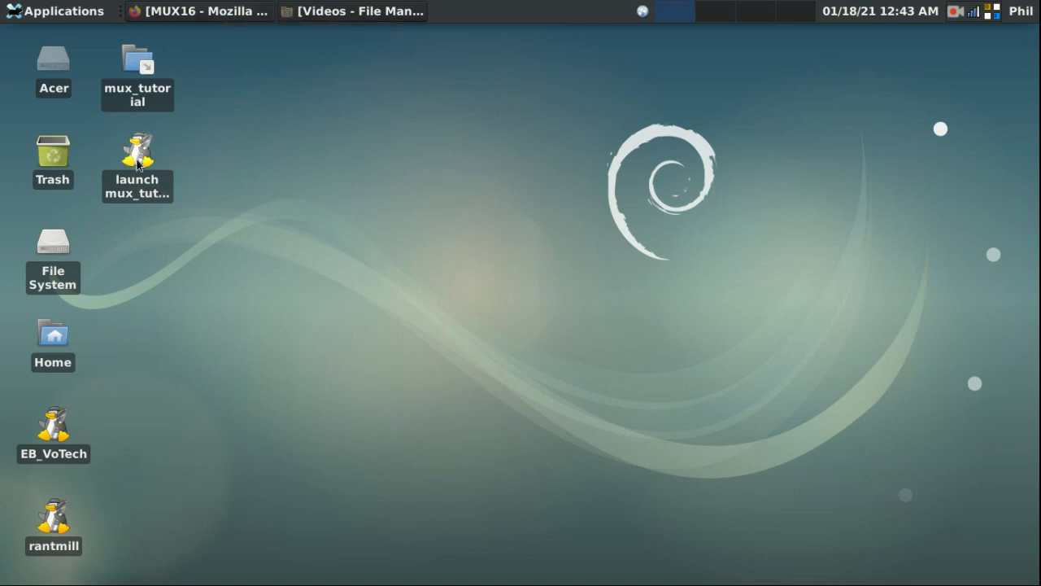
Step: Launch the mux_tutorial configuration, release the E-stop and open the gmoccapy settings page
double_click(137, 160)
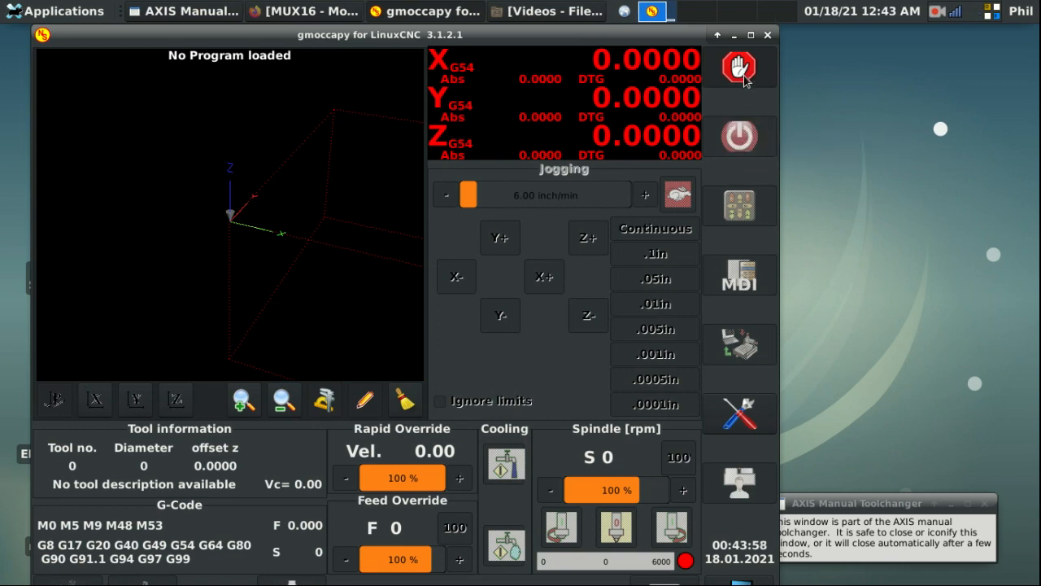
left_click(740, 72)
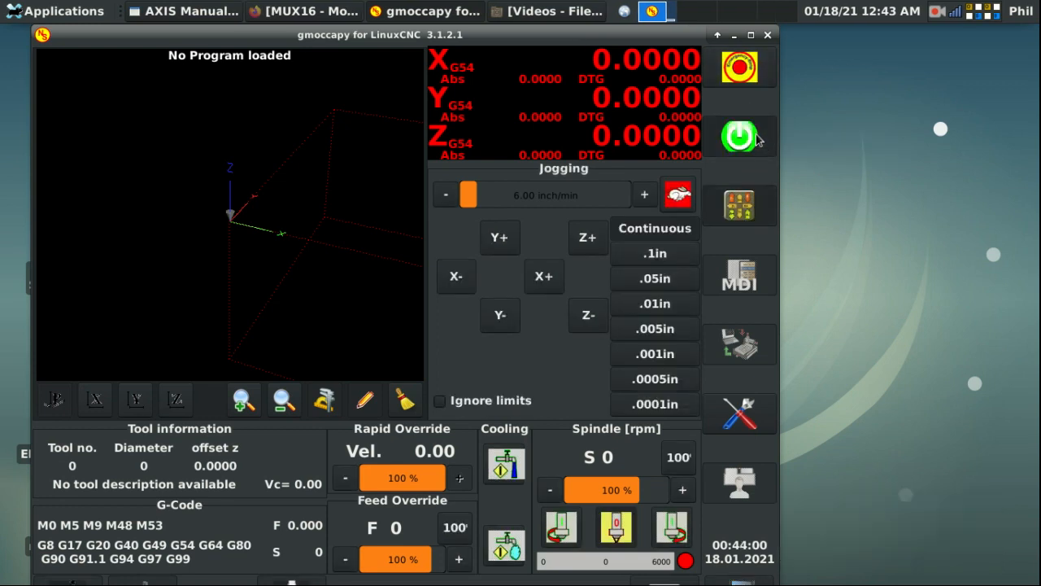
left_click(757, 423)
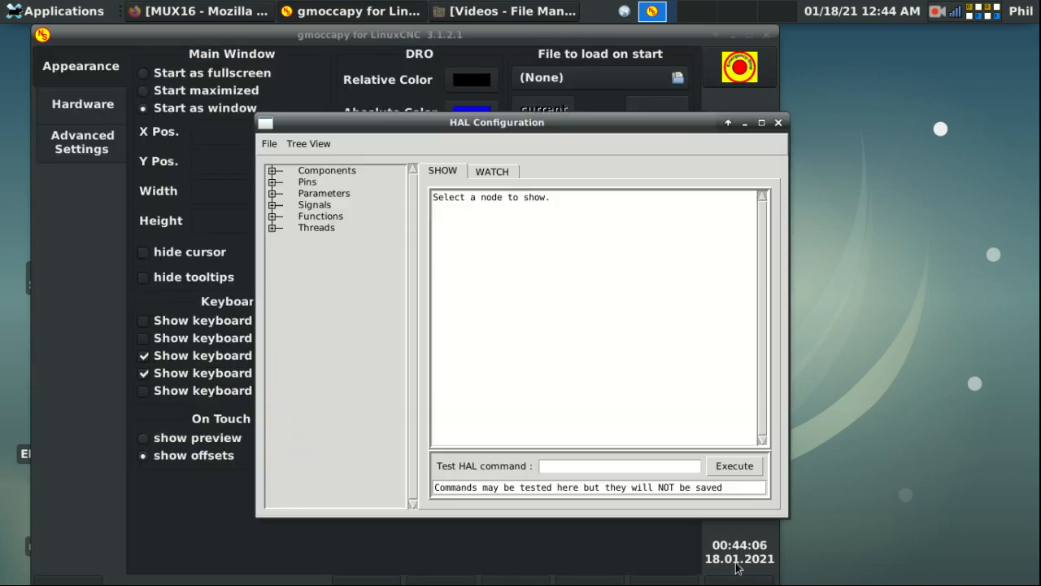
Step: Run 'loadrt mux16' in the Test HAL command field
left_click(605, 466)
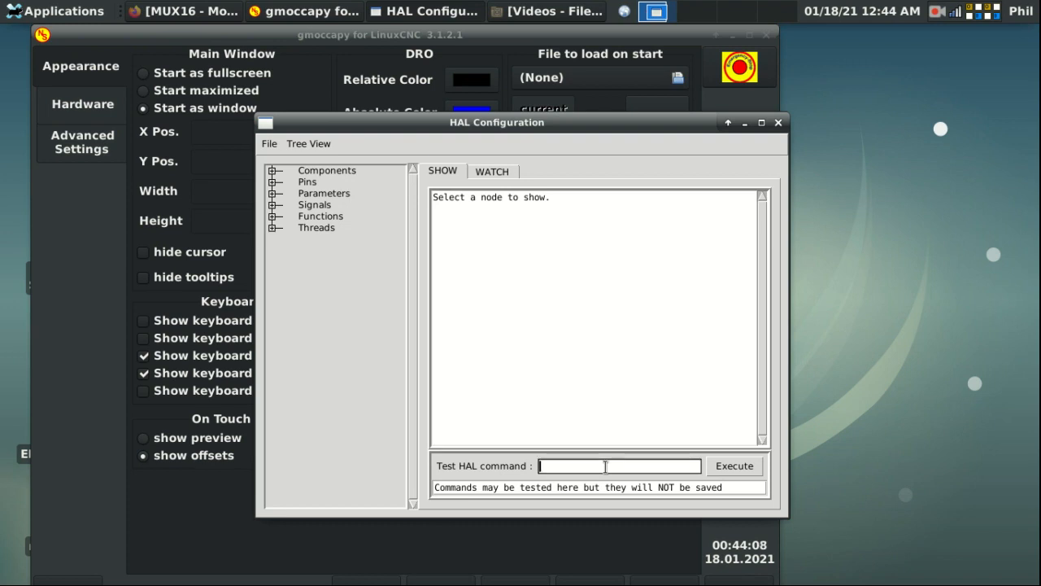
type("loadrt mux16")
key("Return")
Step: Run 'addf mux16.0 servo-thread', then clear the command field
key("BackSpace")
key("BackSpace")
key("BackSpace")
key("BackSpace")
key("BackSpace")
key("BackSpace")
key("BackSpace")
key("BackSpace")
key("BackSpace")
key("BackSpace")
key("BackSpace")
key("BackSpace")
type("addf mux16.0 servo-thread")
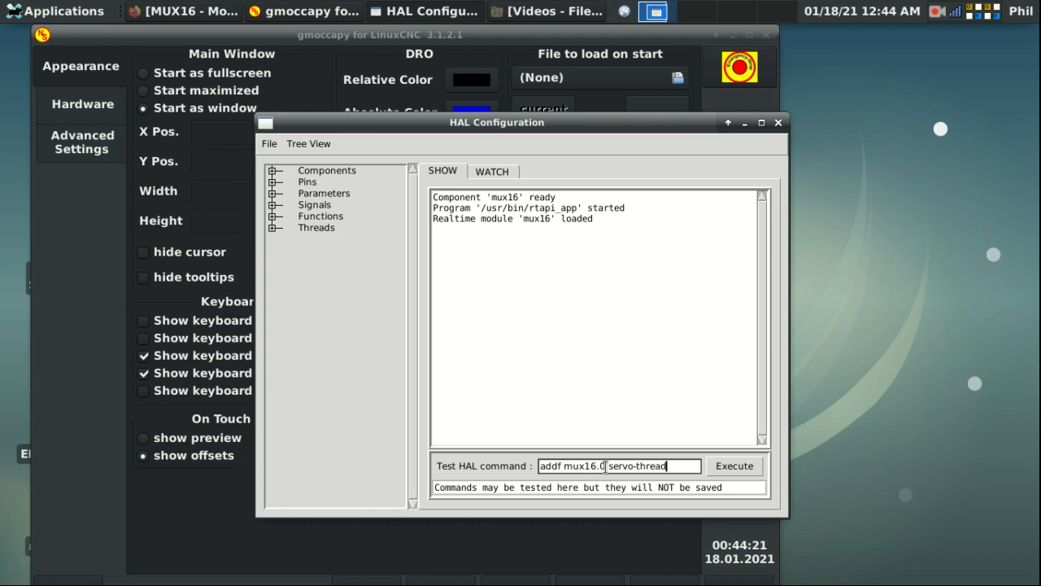
key("Return")
key("BackSpace")
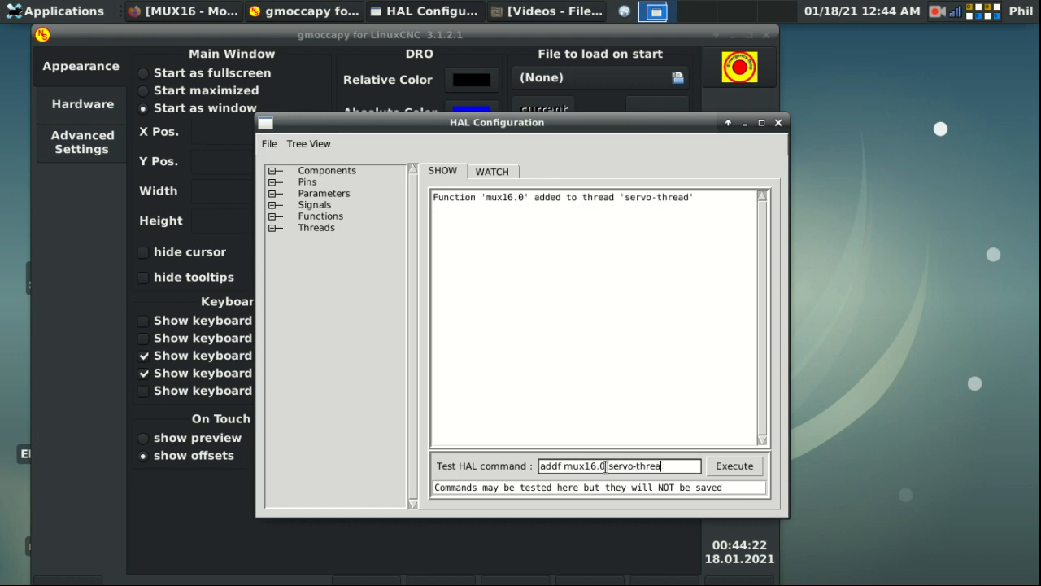
key("BackSpace")
key("BackSpace")
key("BackSpace")
key("BackSpace")
key("BackSpace")
key("BackSpace")
key("BackSpace")
key("BackSpace")
key("BackSpace")
key("BackSpace")
left_click_drag(537, 460, 500, 461)
key("BackSpace")
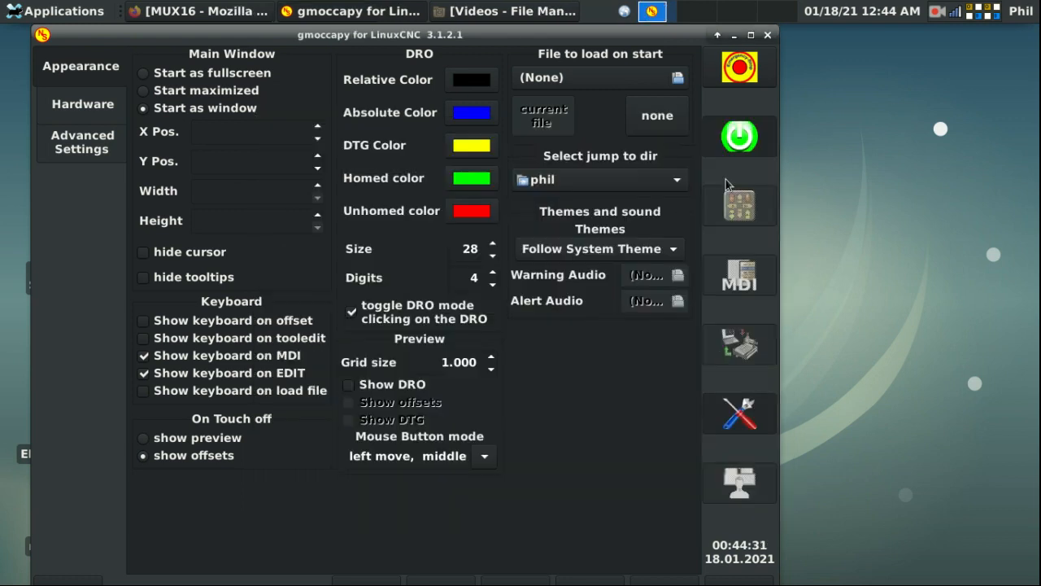
Step: Reopen HAL Configuration and expand Pins > mux16 > 0
left_click(778, 123)
left_click(740, 483)
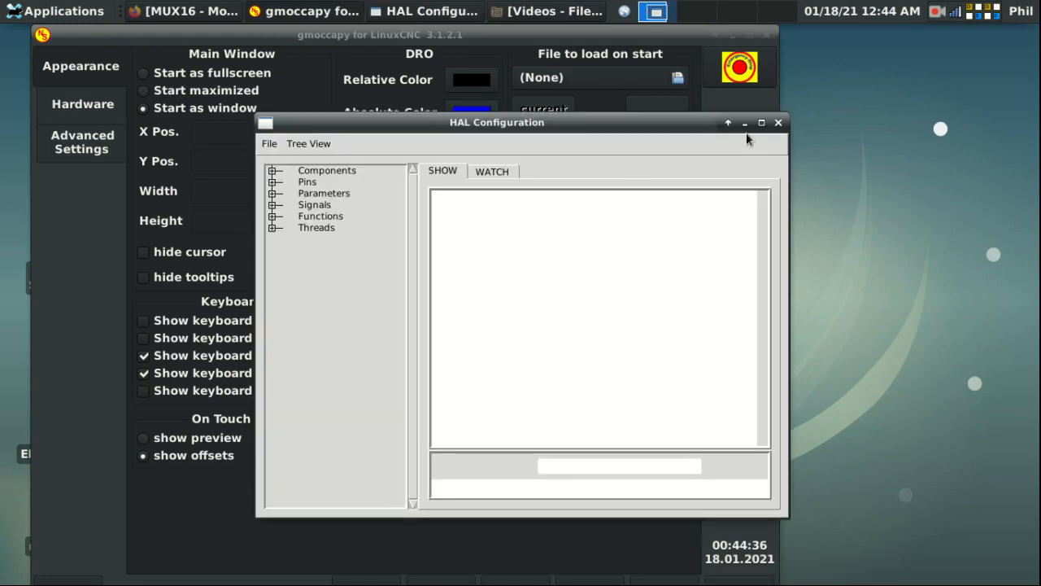
left_click(274, 182)
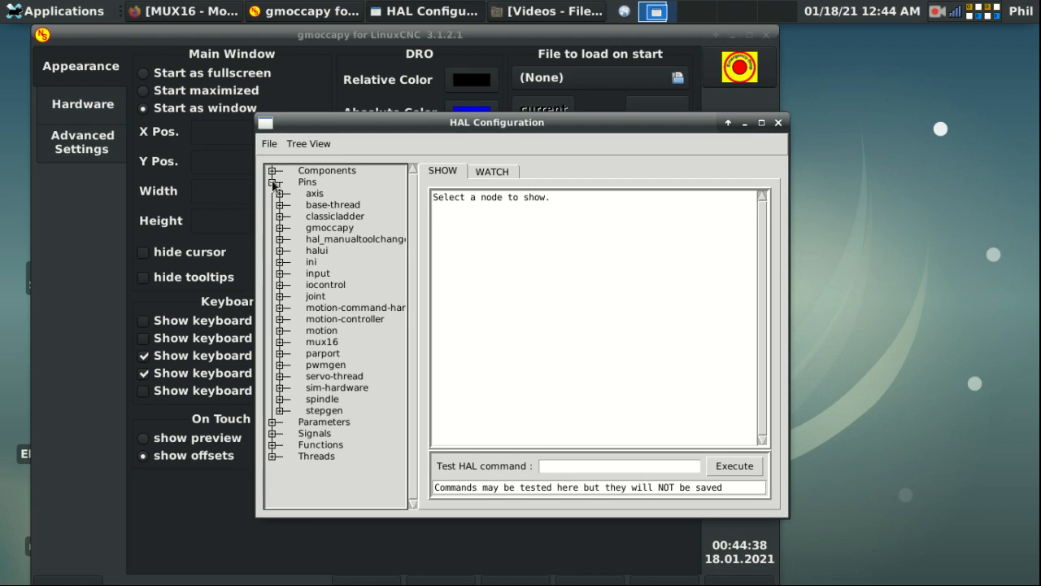
left_click(281, 343)
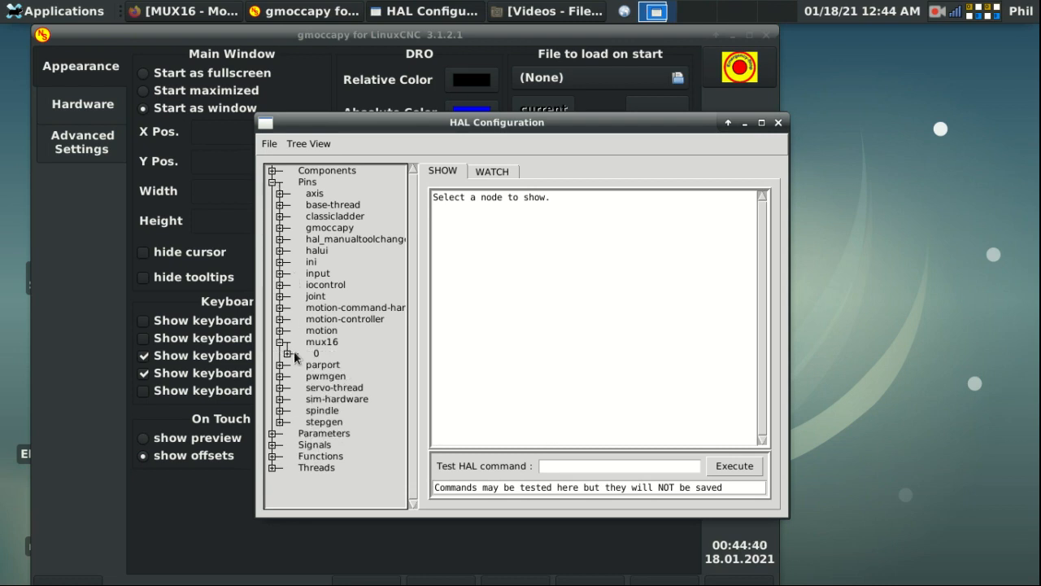
left_click(287, 354)
scroll(306, 314, "down", 2)
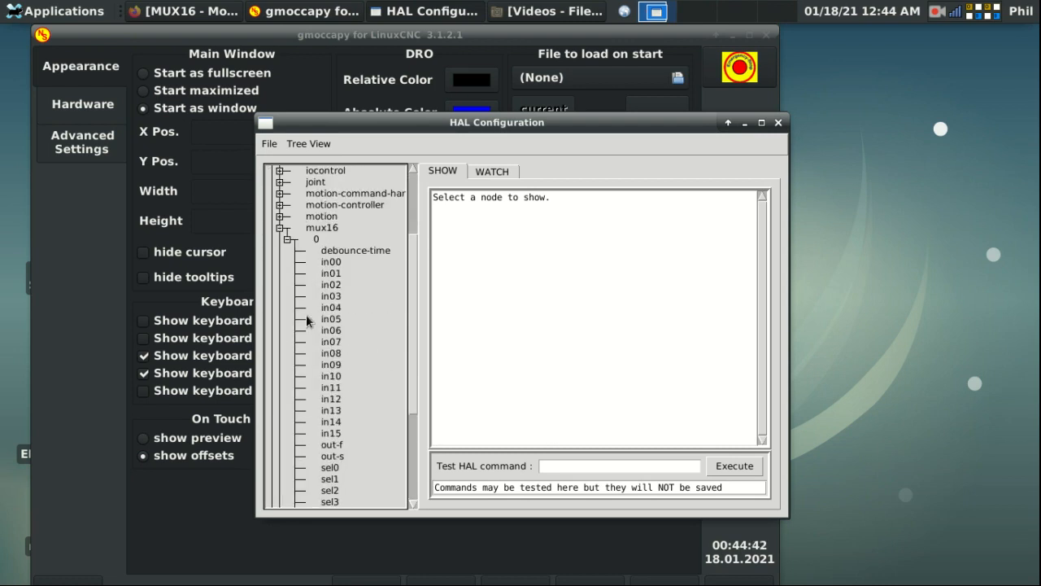
Step: Inspect the debounce-time, in00 and sel0–sel3 pin details
left_click(340, 251)
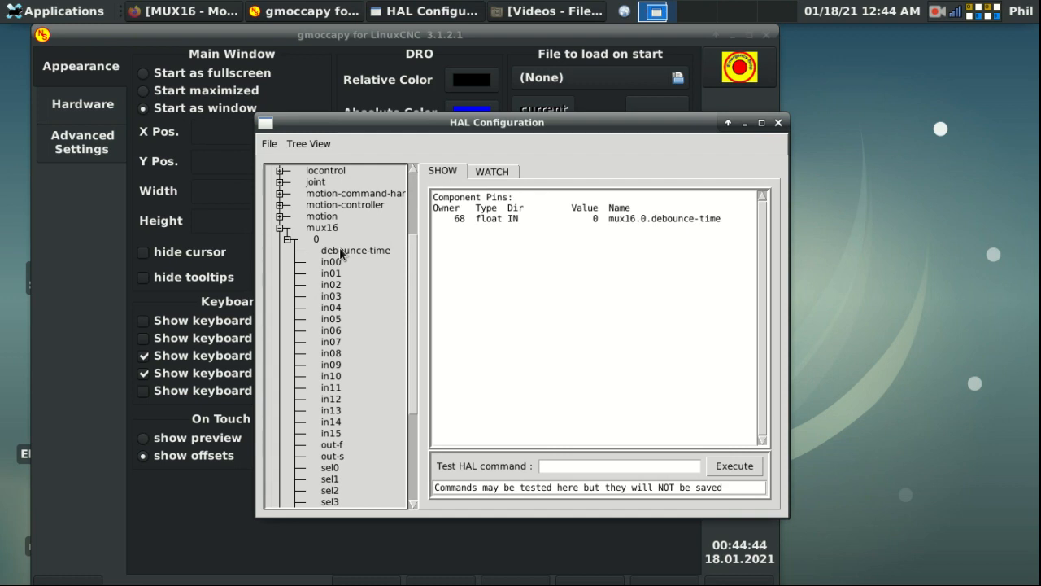
left_click(338, 267)
scroll(412, 392, "down", 3)
left_click(330, 375)
left_click(330, 387)
left_click(336, 399)
left_click(333, 409)
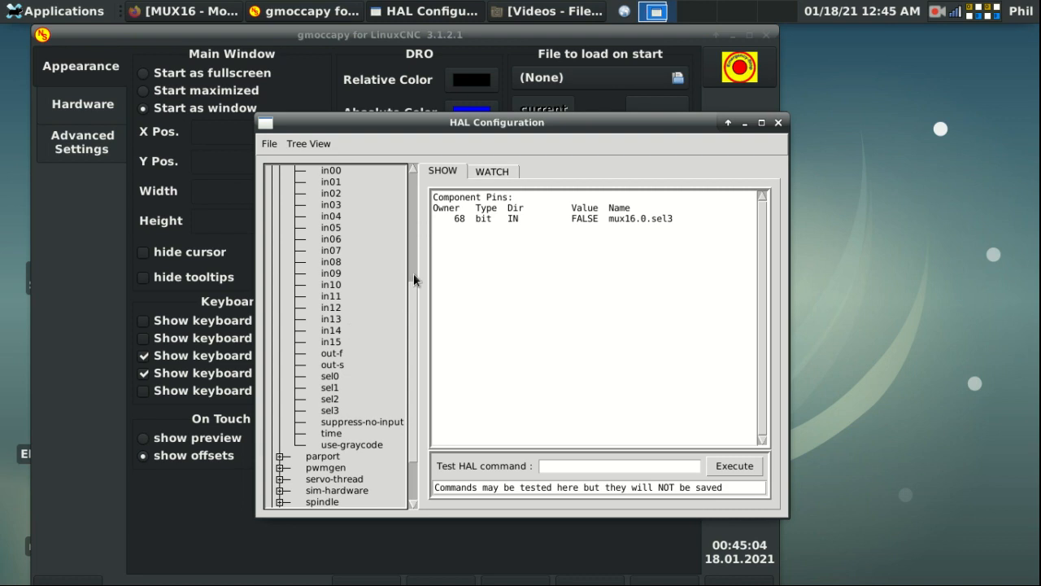
scroll(415, 275, "up", 5)
scroll(415, 271, "down", 1)
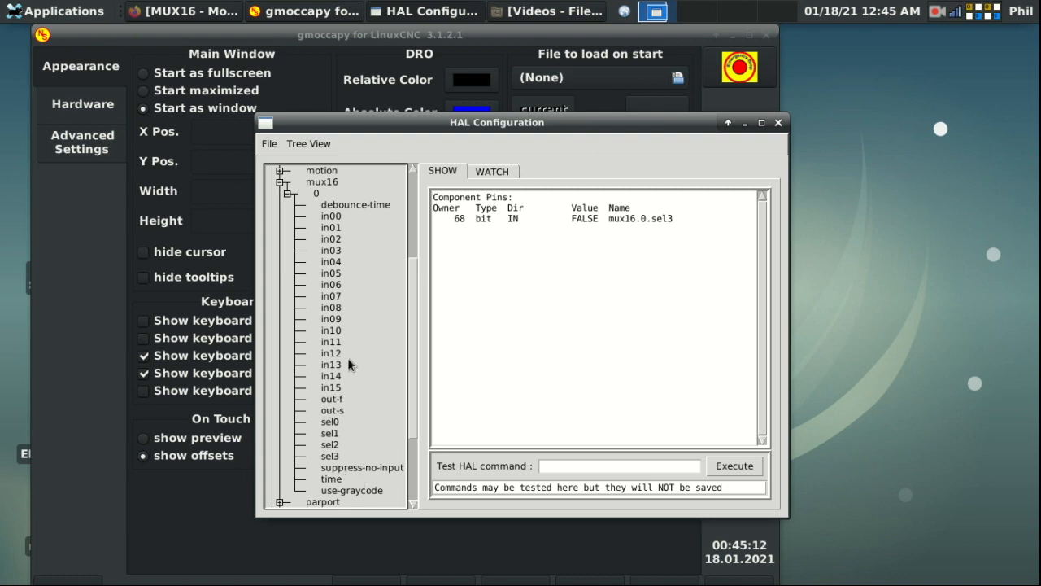
Step: Check out-f (float), out-s (s32), sel0 and suppress-no-input (FALSE bit input)
left_click(335, 399)
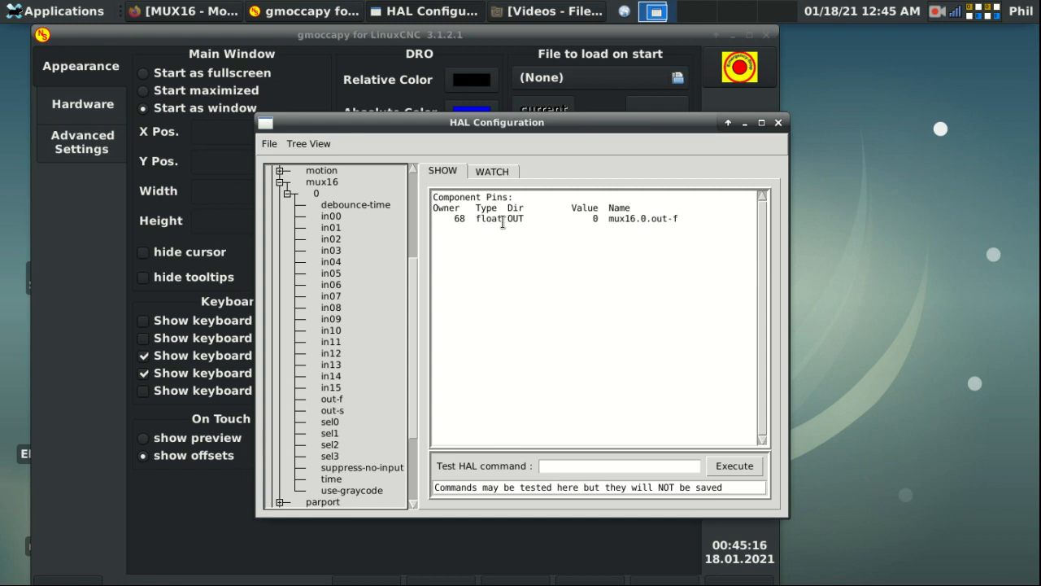
left_click(336, 410)
scroll(411, 264, "up", 2)
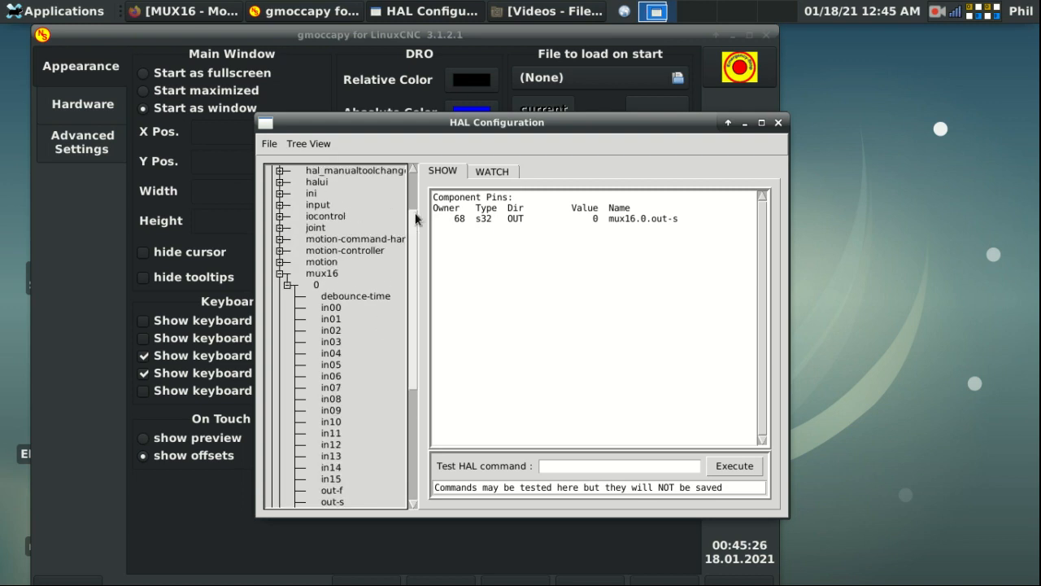
left_click_drag(410, 234, 415, 317)
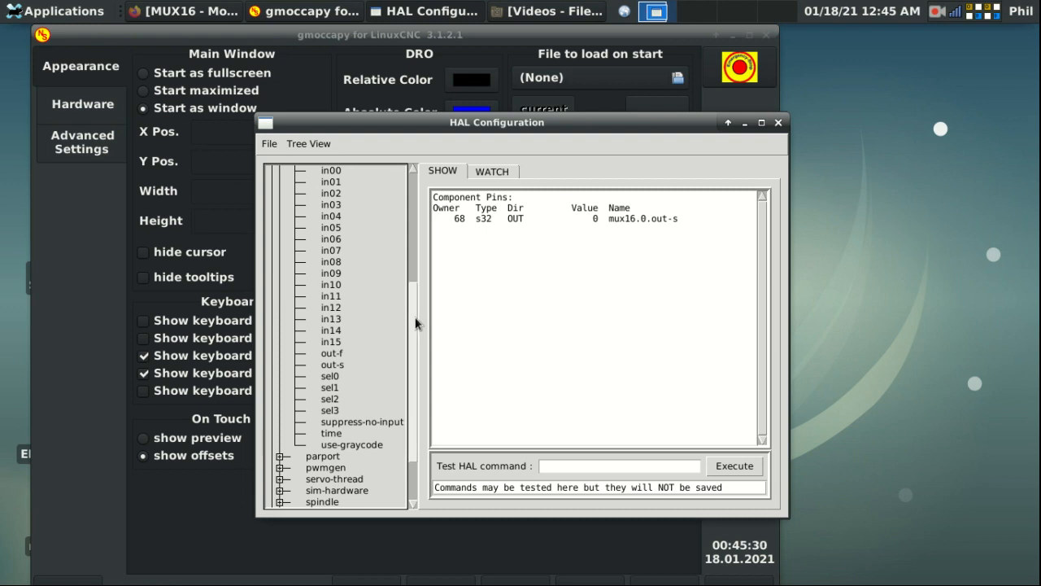
left_click(331, 355)
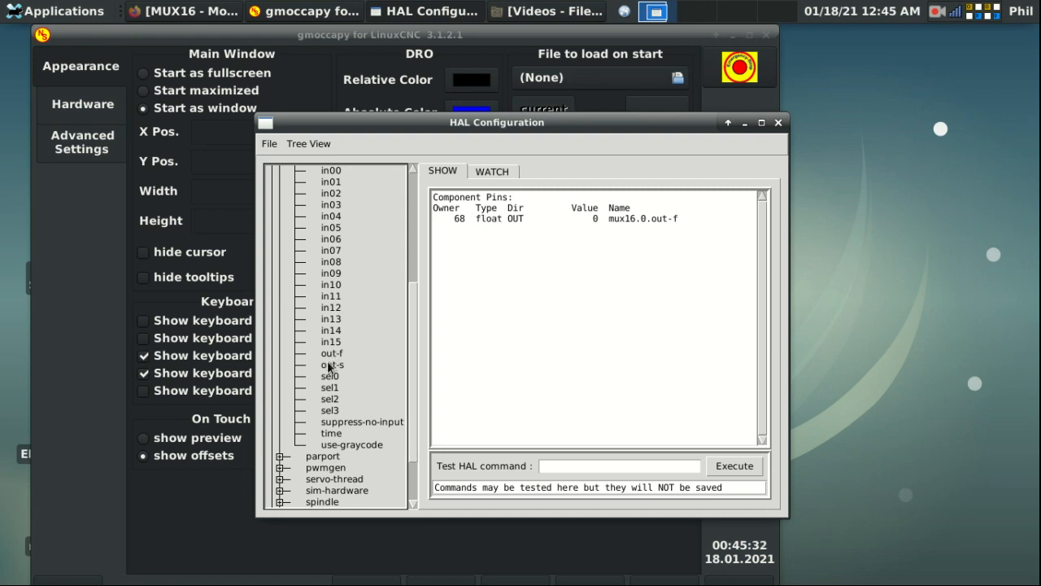
left_click(328, 366)
left_click(329, 376)
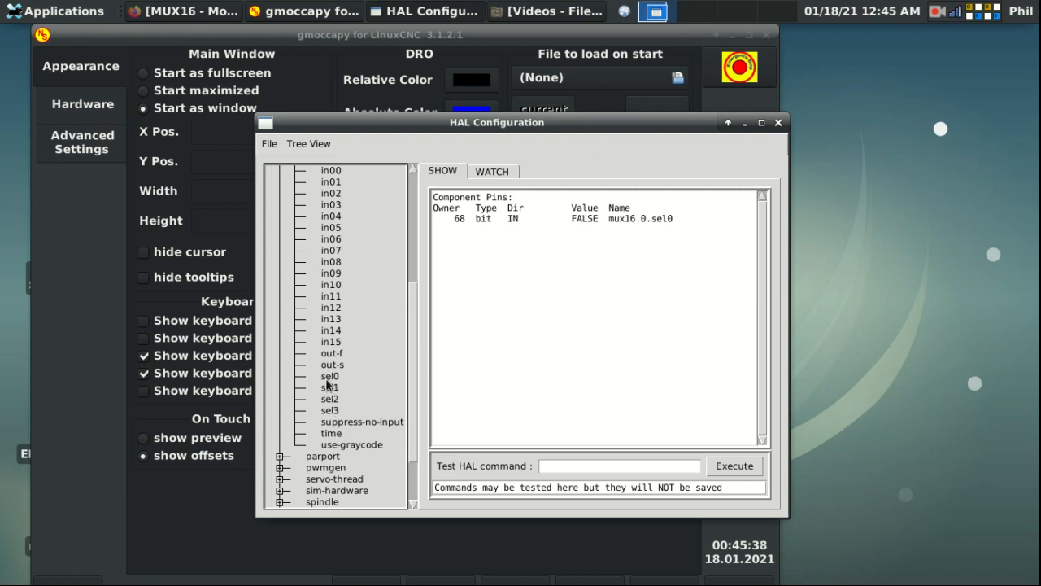
left_click(347, 423)
scroll(376, 230, "up", 5)
scroll(376, 231, "down", 2)
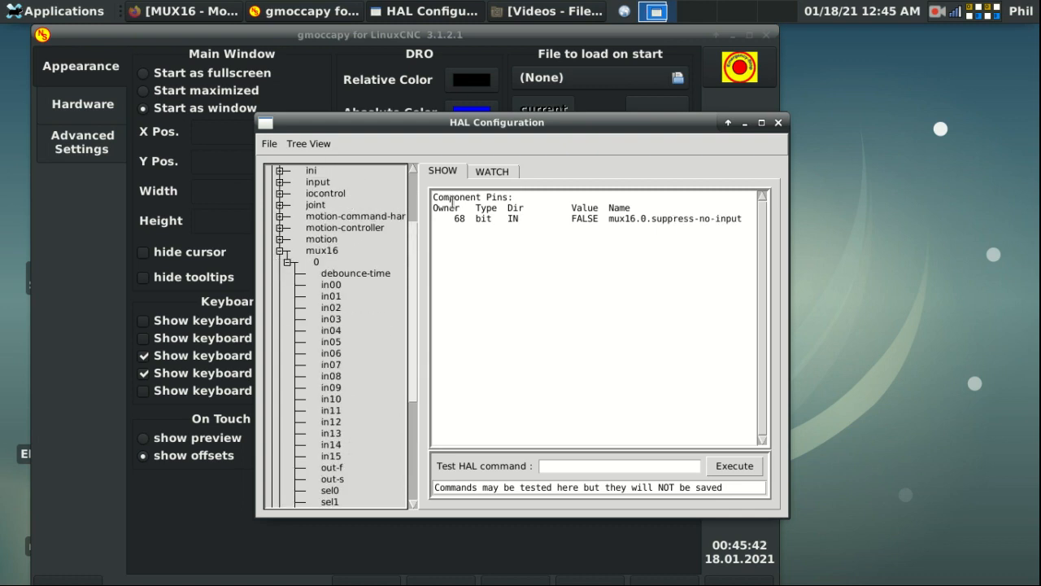
Step: Add mux16.0 in00 through in08 to the WATCH list
left_click(492, 171)
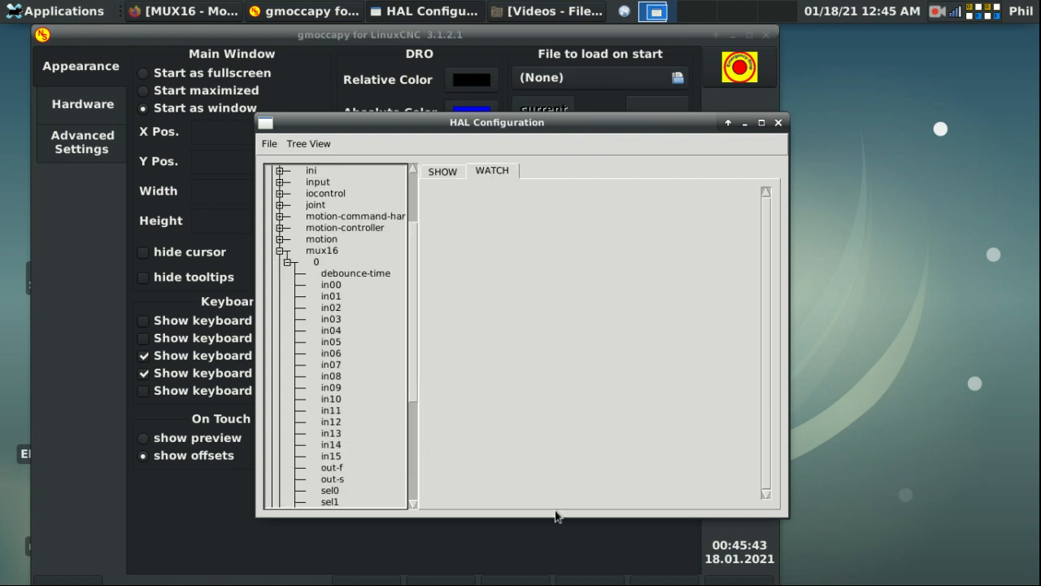
left_click(445, 171)
left_click(585, 468)
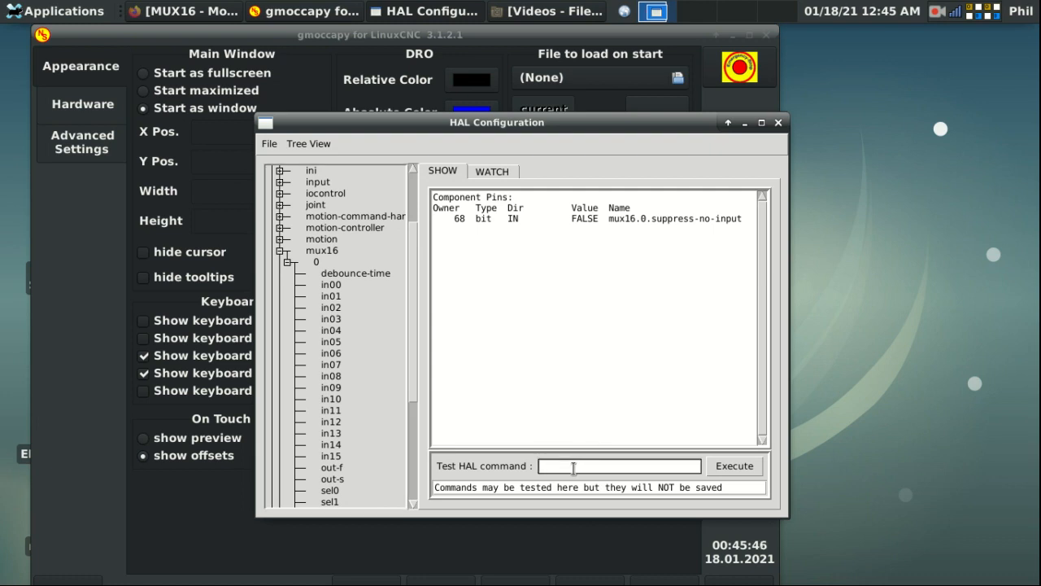
left_click(508, 171)
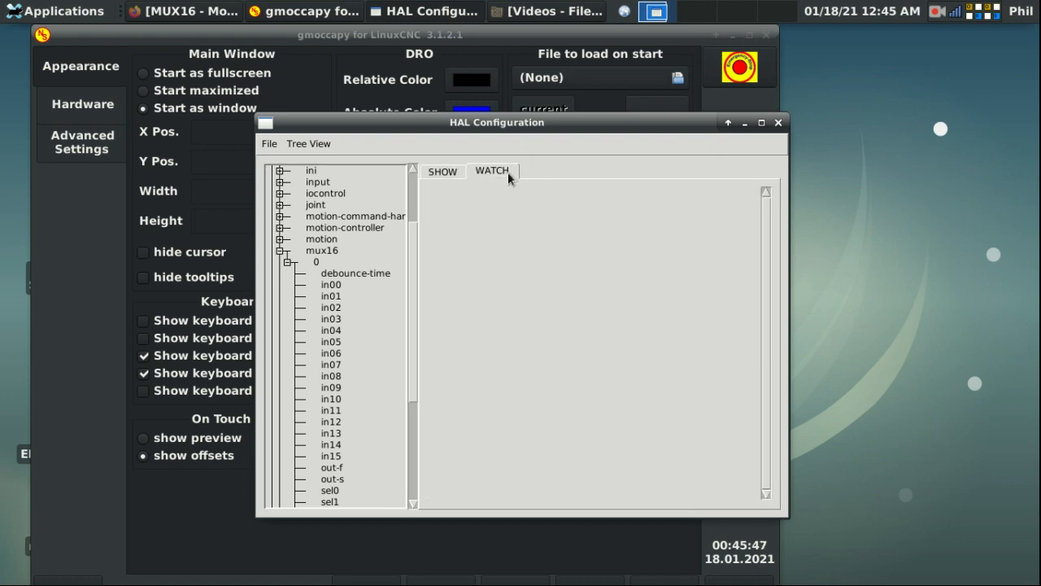
left_click(334, 286)
left_click(336, 297)
left_click(335, 308)
left_click(332, 318)
left_click(333, 331)
left_click(333, 342)
left_click(333, 353)
left_click(333, 365)
left_click(334, 376)
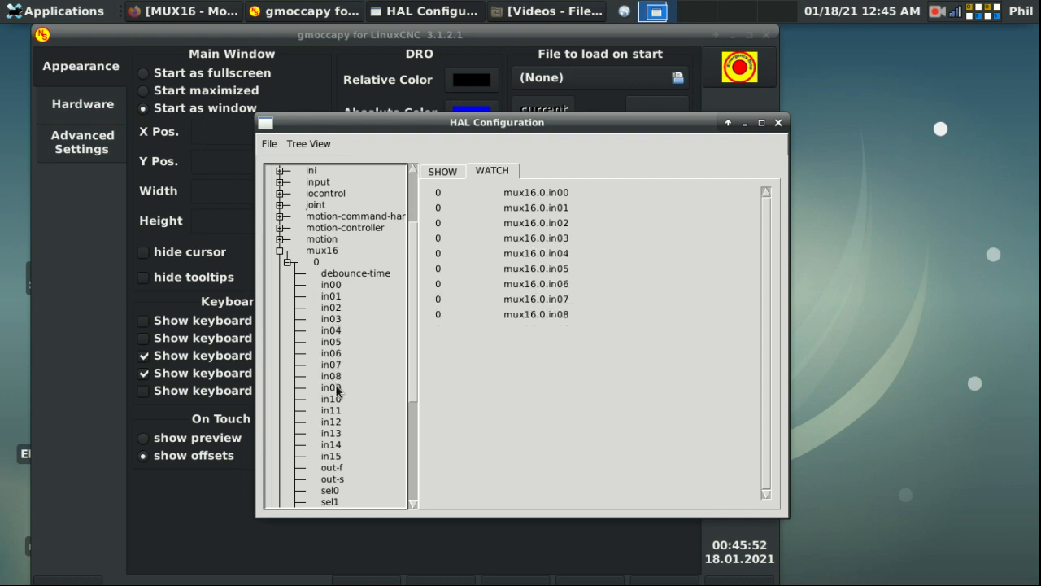
Step: Add in09–in15, out-f, out-s and sel0–sel3 to the watch list
left_click(335, 388)
left_click(333, 400)
left_click(331, 411)
left_click(331, 422)
left_click(329, 434)
left_click(329, 445)
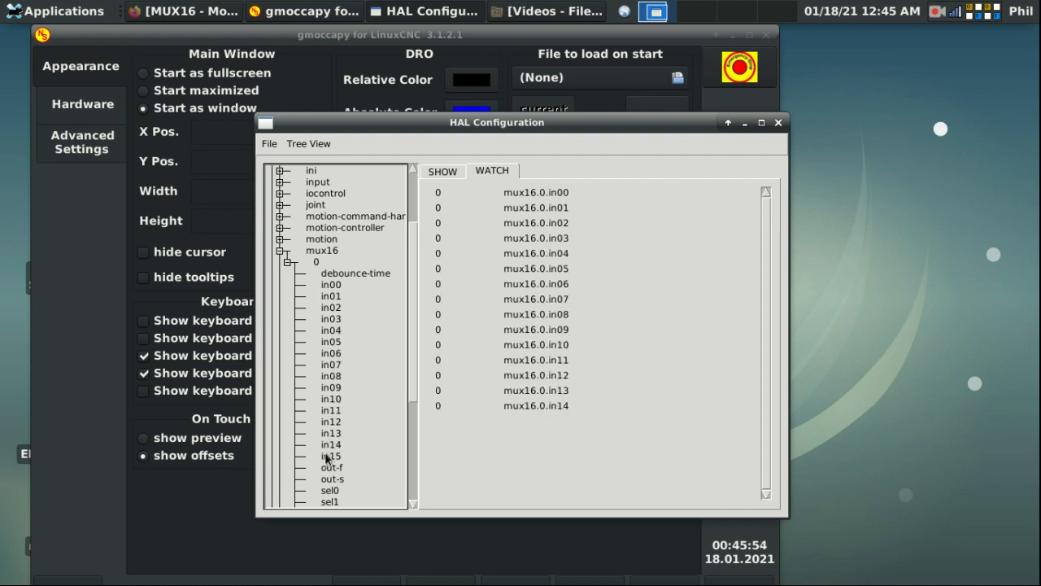
left_click(327, 458)
left_click(330, 468)
left_click(331, 480)
left_click(330, 490)
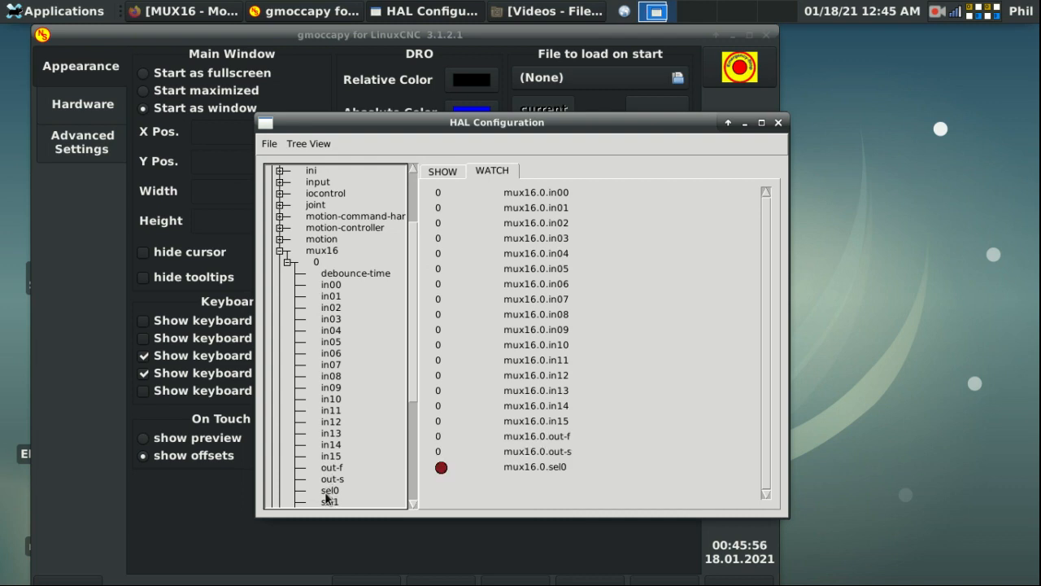
scroll(328, 498, "down", 5)
left_click(329, 330)
left_click(331, 353)
left_click(329, 342)
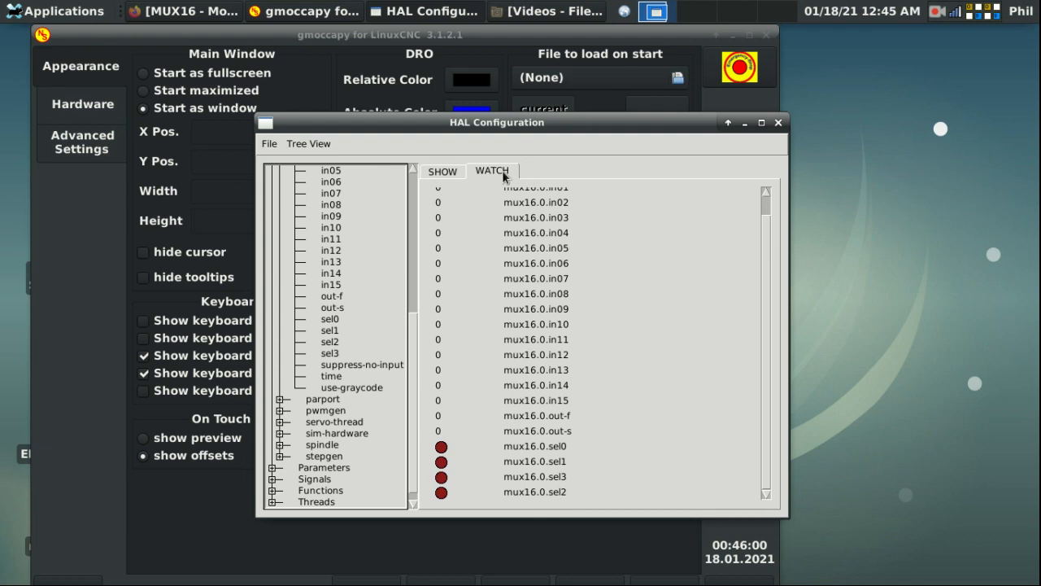
Step: Net input.0.btn-a to mux16.0.sel0 through signal muxbtn1
left_click(444, 172)
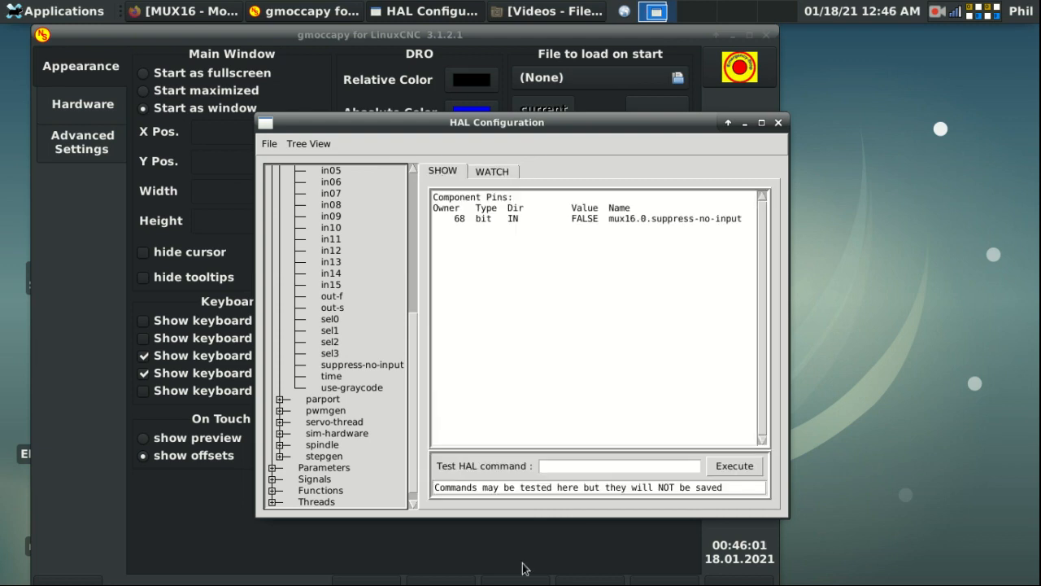
left_click(557, 460)
type("net")
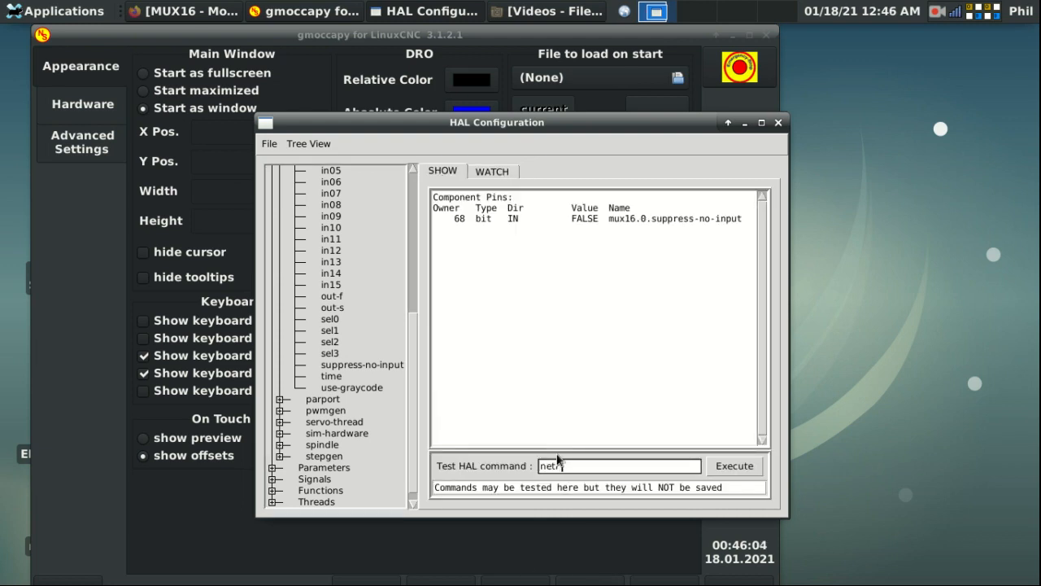
type(" muxbtn1 input.0.btn-a")
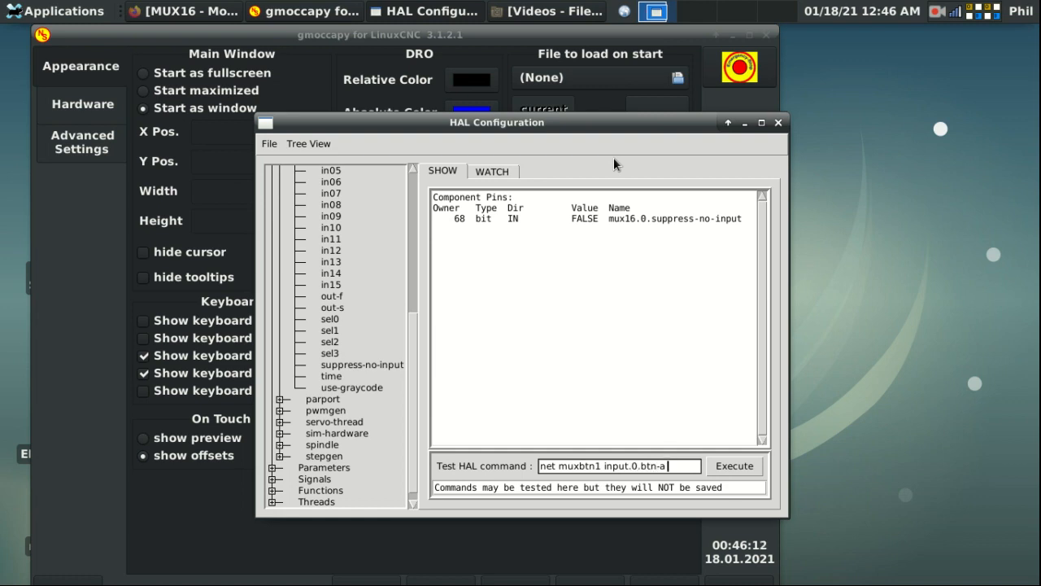
type(" mux16.")
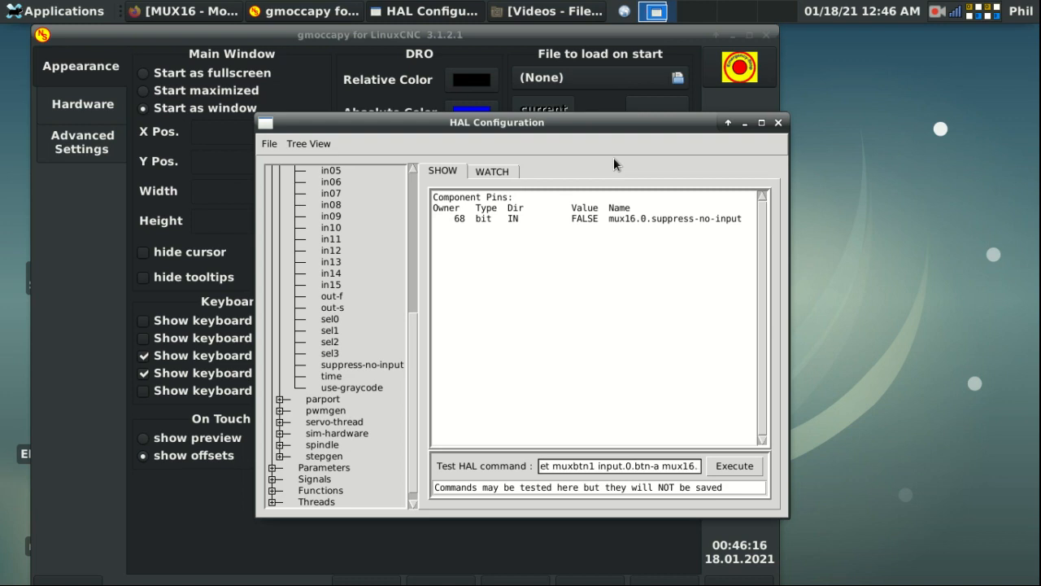
type("0.sel")
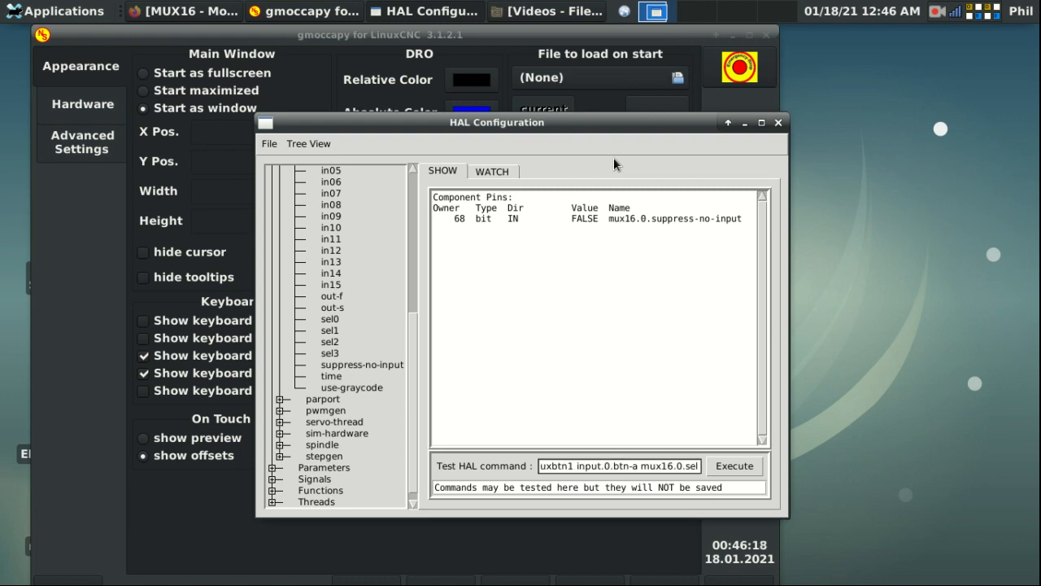
type("0")
key("Return")
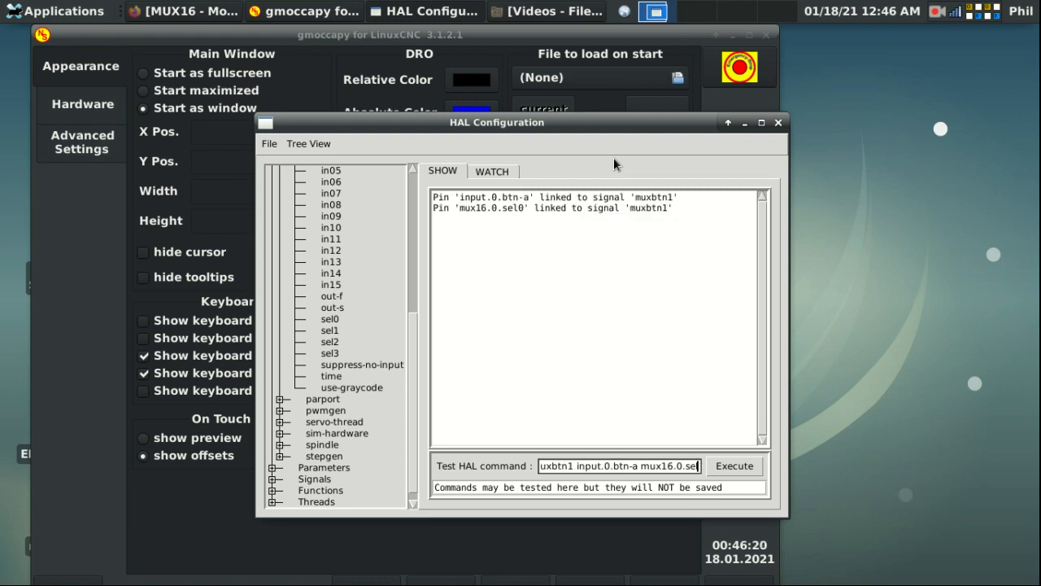
Step: Net btn-b to mux16.0.sel1 through signal muxbtn2
left_click(639, 465)
key("BackSpace")
type("b")
key("Left")
key("Left")
key("Left")
key("Left")
key("Left")
key("Left")
key("Left")
key("Left")
key("BackSpace")
type("2")
key("Return")
Step: Net btn-c to sel2 via muxbtn3 and btn-x to sel3 via muxbtn4, then view WATCH
key("BackSpace")
type("3")
key("Right")
key("Right")
key("Right")
key("Right")
key("Right")
key("Right")
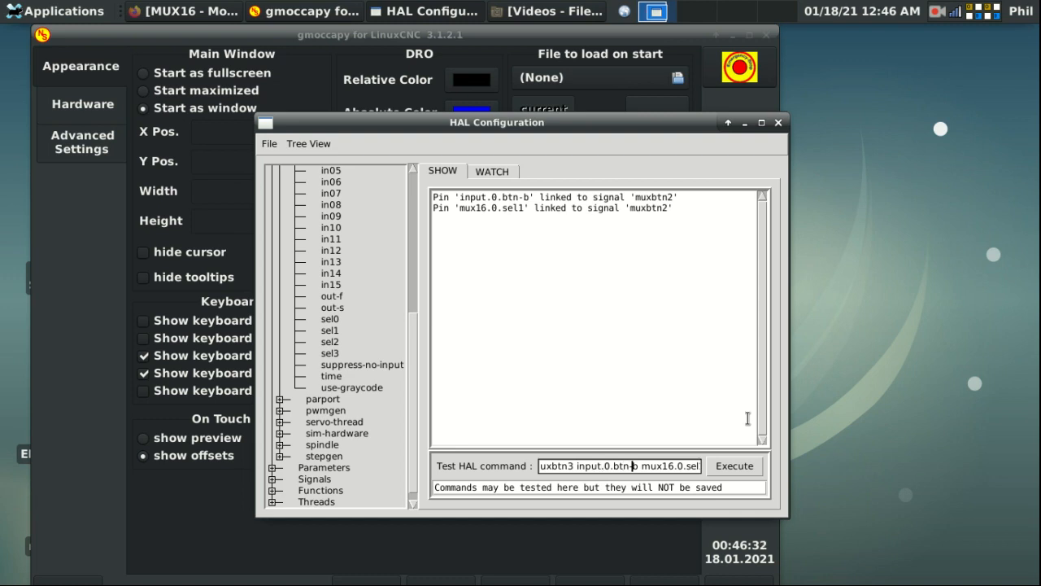
key("BackSpace")
type("c")
key("Right")
key("Right")
key("Right")
key("Right")
key("BackSpace")
type("4")
key("Left")
key("Left")
key("Left")
key("Left")
key("Left")
key("Left")
key("Left")
key("Left")
key("Left")
key("Left")
key("Left")
key("BackSpace")
type("x")
key("Left")
key("Left")
key("Left")
key("Left")
key("Left")
key("Left")
key("Left")
key("Left")
key("Left")
key("BackSpace")
type("4")
key("Return")
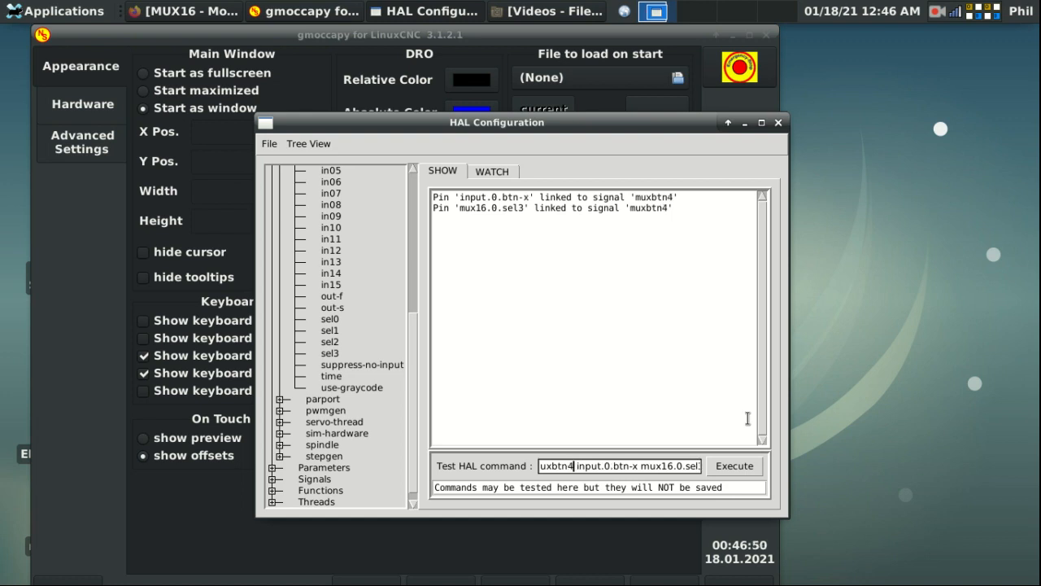
left_click(505, 173)
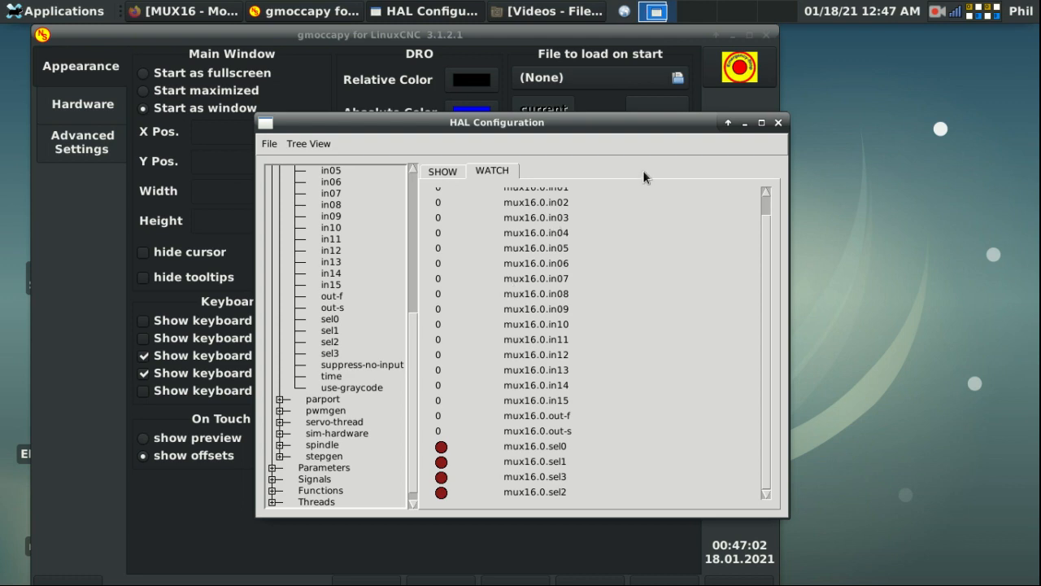
Step: Clear the old net command and type 'setp mux16.0.in0'
left_click(766, 193)
left_click(442, 170)
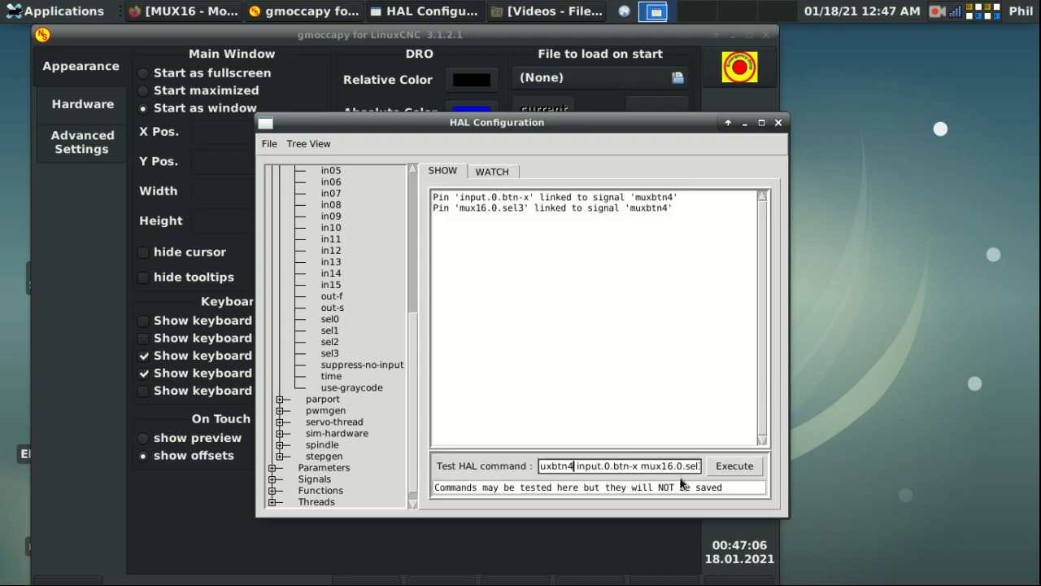
left_click_drag(575, 466, 826, 421)
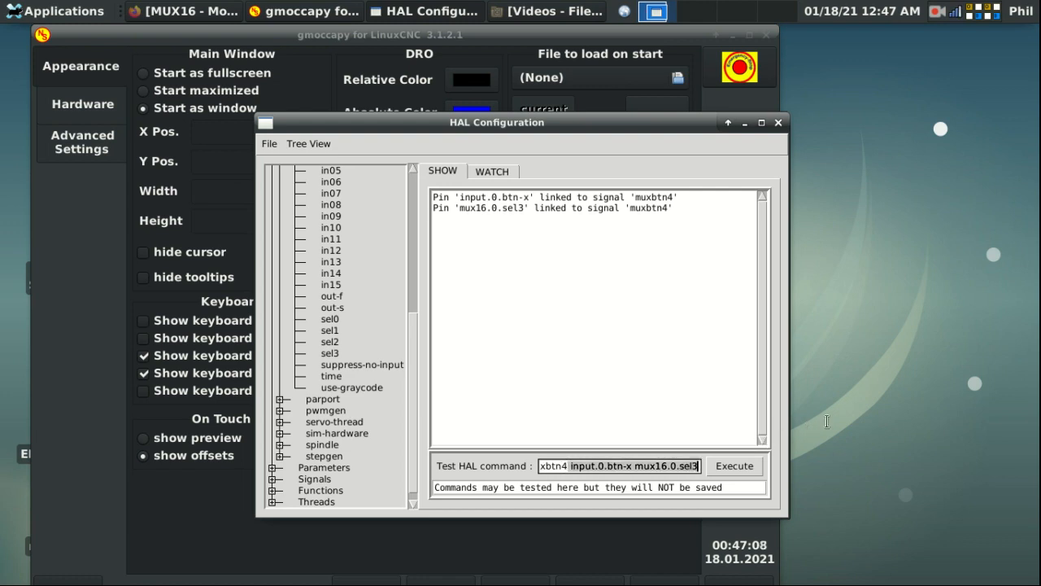
key("BackSpace")
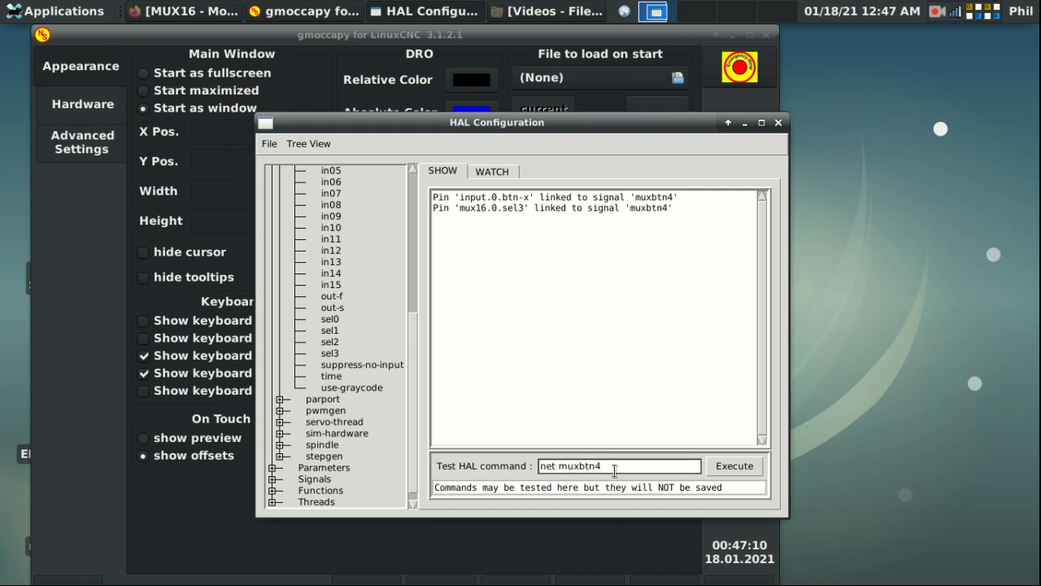
left_click_drag(615, 471, 488, 441)
key("BackSpace")
type("setp mux16.0.in0")
Step: Correct the pin name to in00 after the not-found error and set it to 1
type("1")
key("Return")
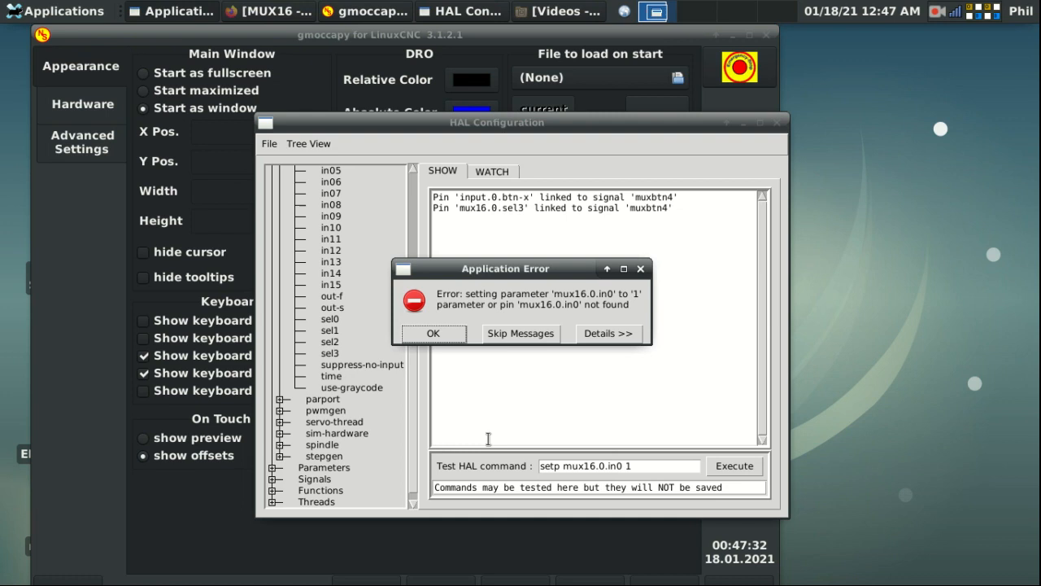
key("Return")
scroll(339, 230, "up", 3)
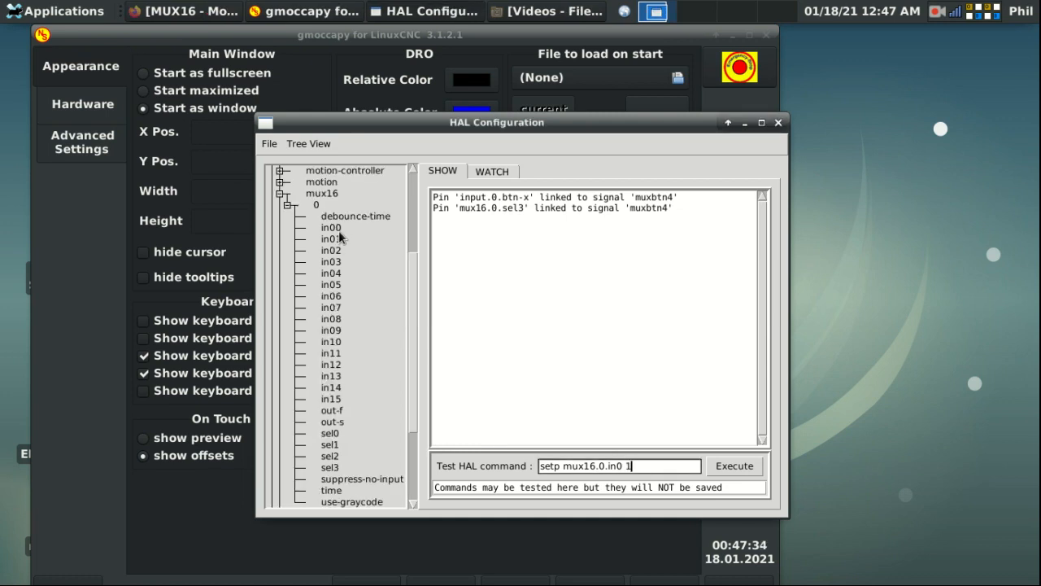
left_click(338, 230)
left_click(623, 465)
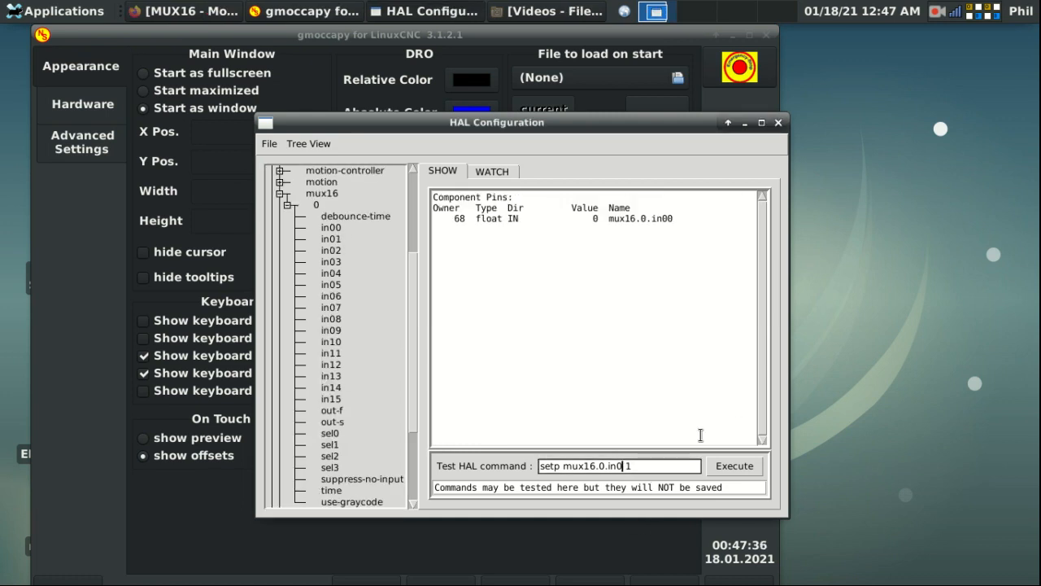
type("0")
key("Return")
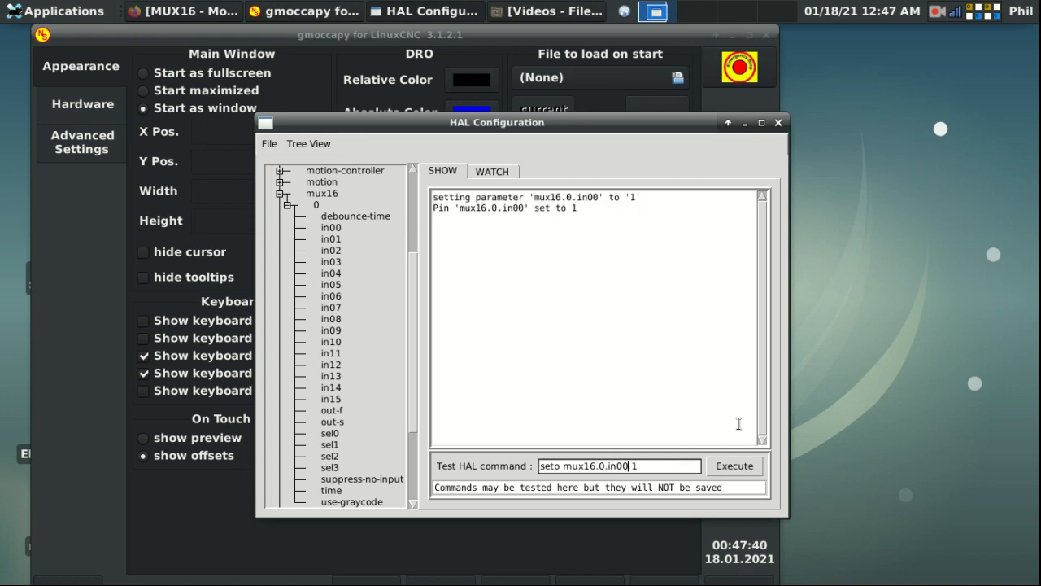
Step: Set mux16.0.in01 to -1 and in02 to 2
key("BackSpace")
type("1")
key("BackSpace")
type("-1")
key("Return")
key("Left")
key("Left")
key("Left")
key("BackSpace")
type("2")
key("End")
key("BackSpace")
key("BackSpace")
type("2")
key("Return")
Step: Set in03 to -2, in04 to .1 and in05 to -.1
key("Left")
key("Left")
type("d")
type("-")
key("Return")
key("BackSpace")
key("Return")
key("Return")
key("Right")
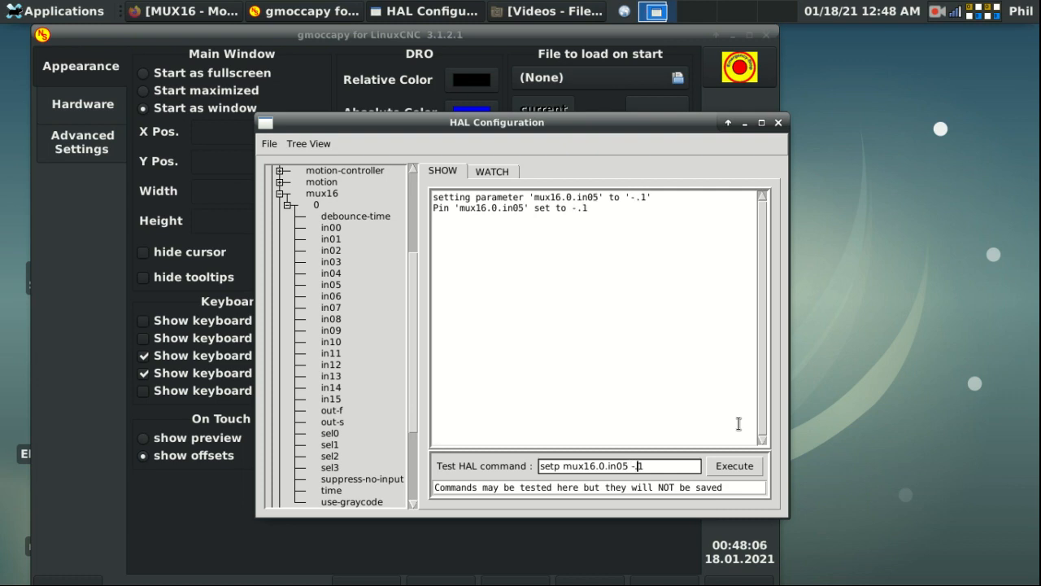
key("Right")
Step: Compare out-f with the sel0–sel3 LEDs in WATCH; out-f reads -0.1 from in05
left_click(493, 171)
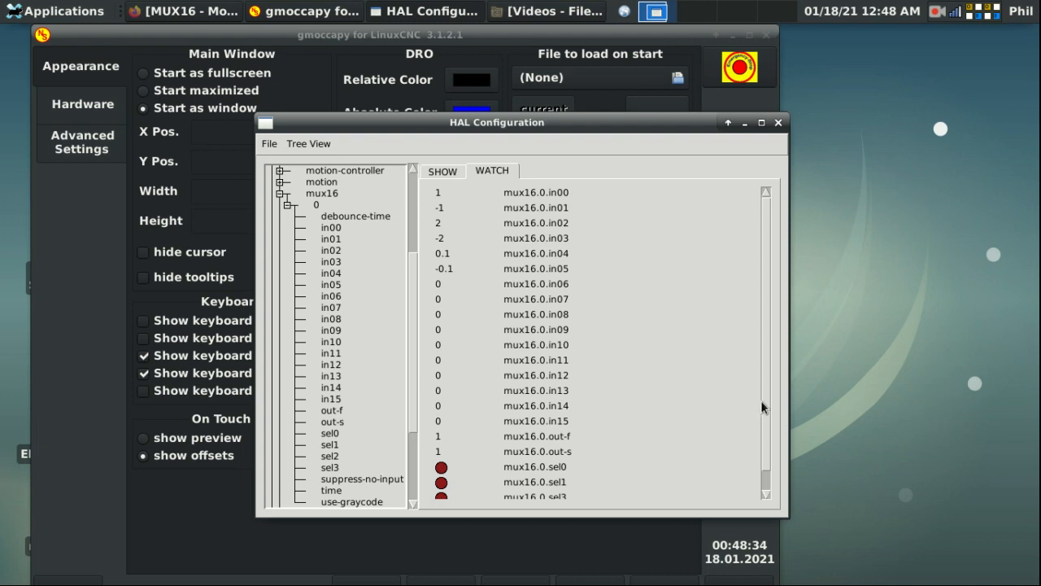
mouse_move(762, 401)
left_mouse_down()
mouse_move(762, 410)
mouse_move(761, 400)
left_mouse_up()
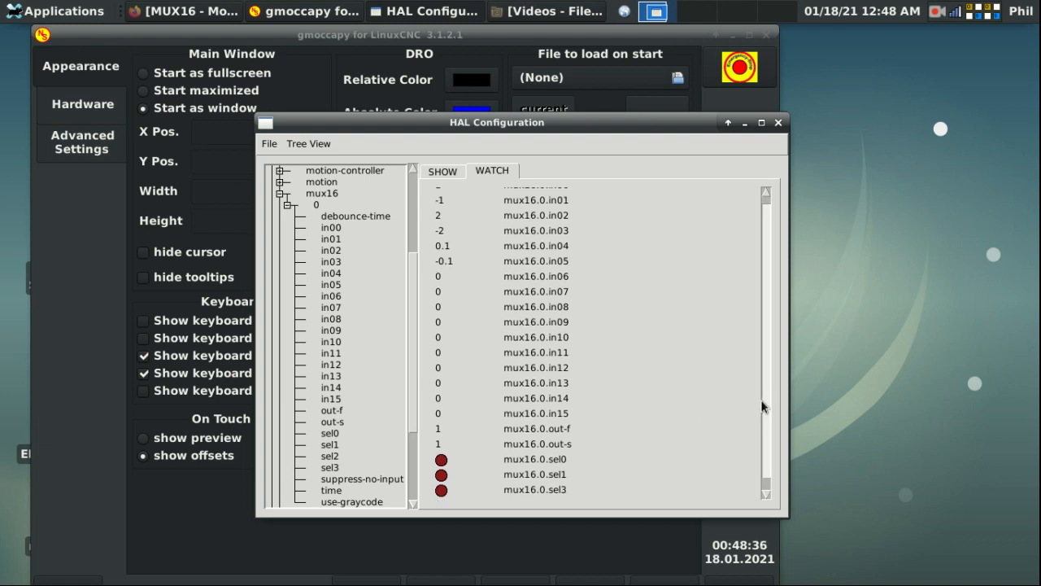
left_click_drag(765, 311, 764, 342)
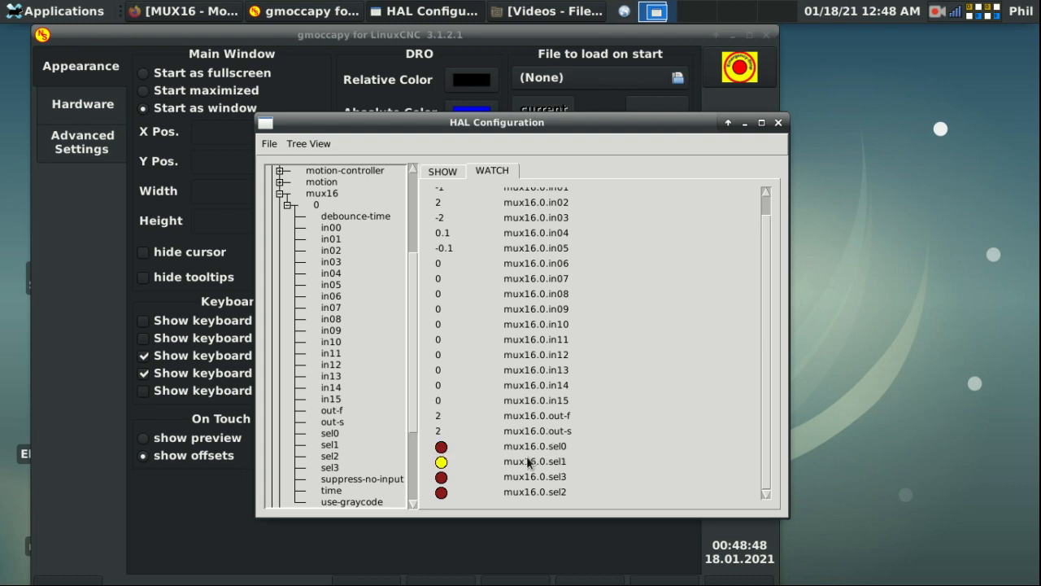
left_click_drag(767, 291, 766, 262)
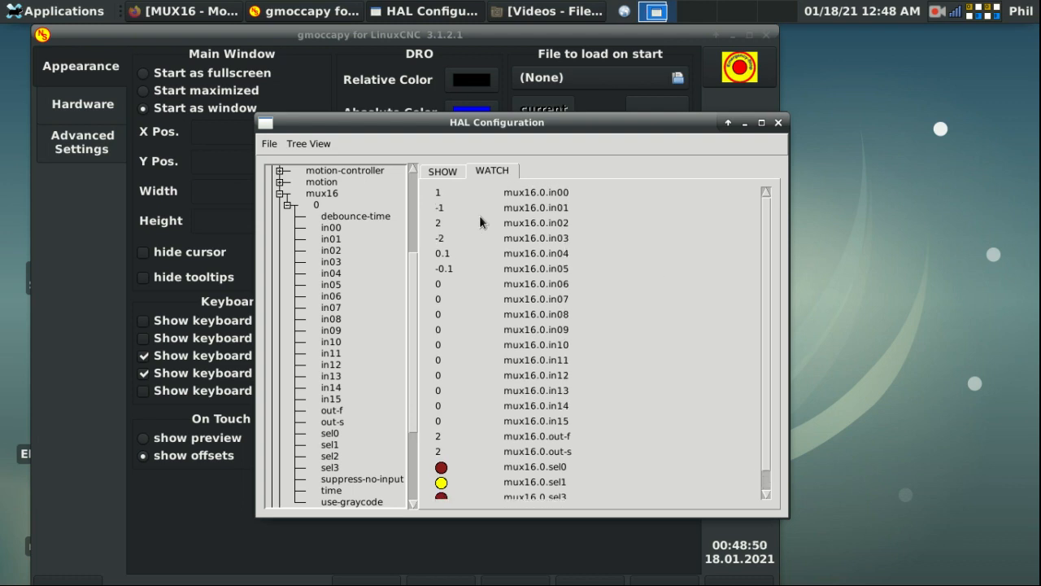
scroll(763, 251, "down", 1)
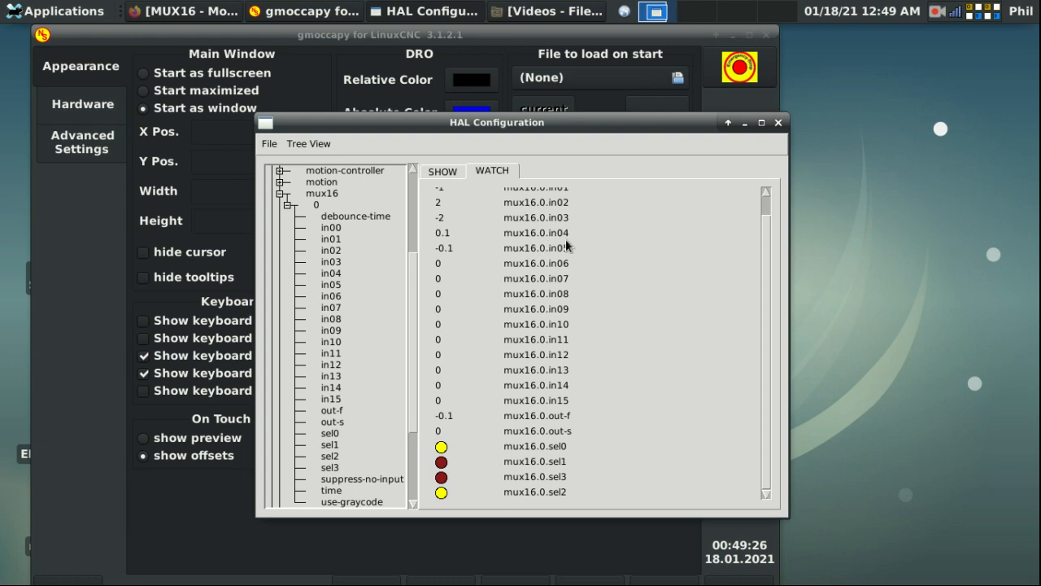
Step: Set mux16.0 in06 to .01, in07 to -.01 and in09 to -.001 with setp commands
left_click(445, 171)
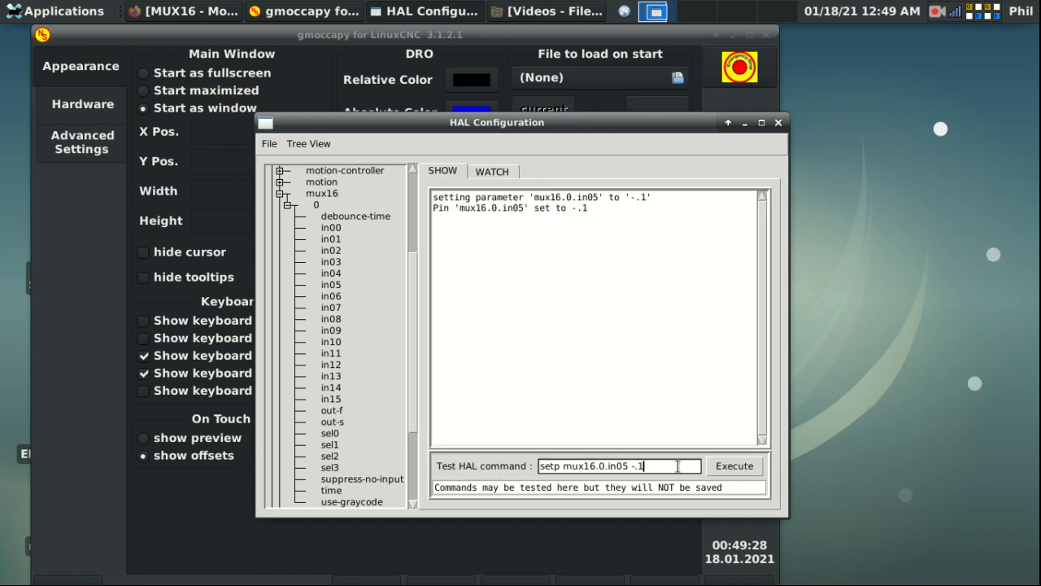
key("BackSpace")
key("BackSpace")
key("BackSpace")
key("BackSpace")
key("BackSpace")
type("6")
type(".01")
key("Return")
key("BackSpace")
key("Return")
key("Return")
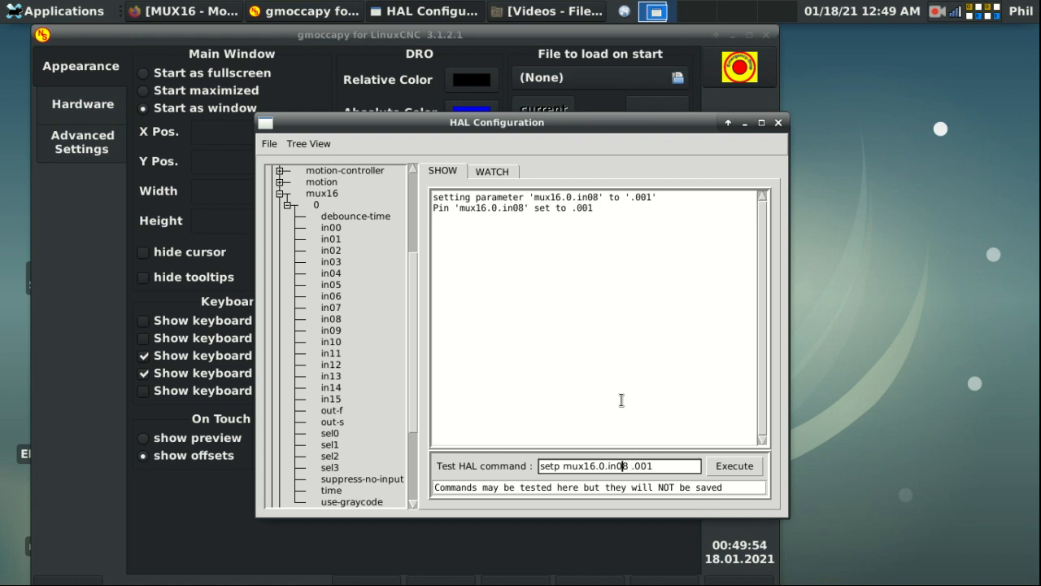
key("BackSpace")
type("9")
type("-")
key("Return")
Step: Set mux16.0 in10 to .0001 and in11 to -.0001
key("Left")
key("Left")
key("BackSpace")
key("BackSpace")
type("10")
key("Right")
key("Right")
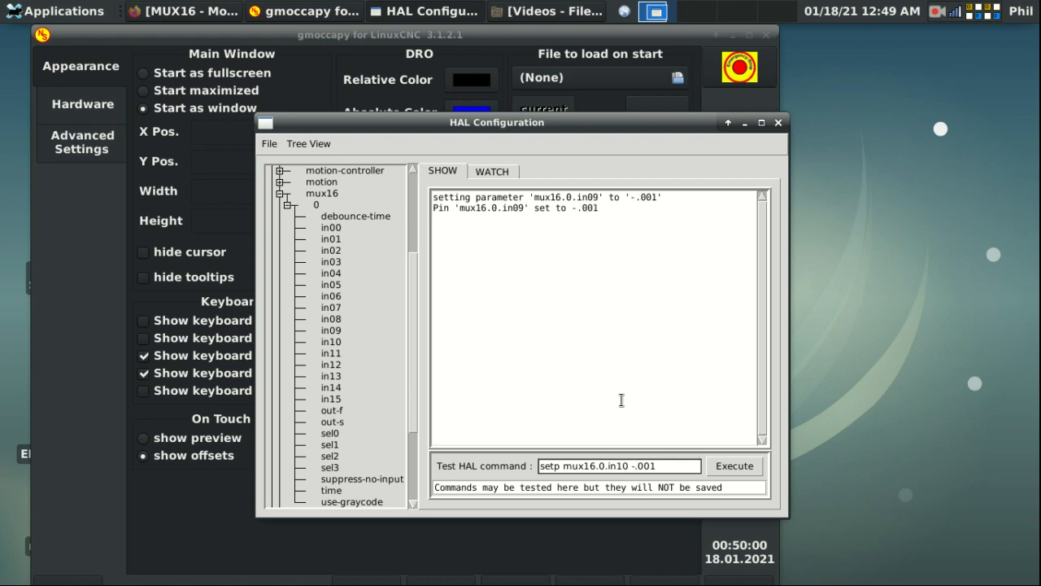
key("Right")
type("0")
key("BackSpace")
key("Return")
key("Right")
type("-")
key("Return")
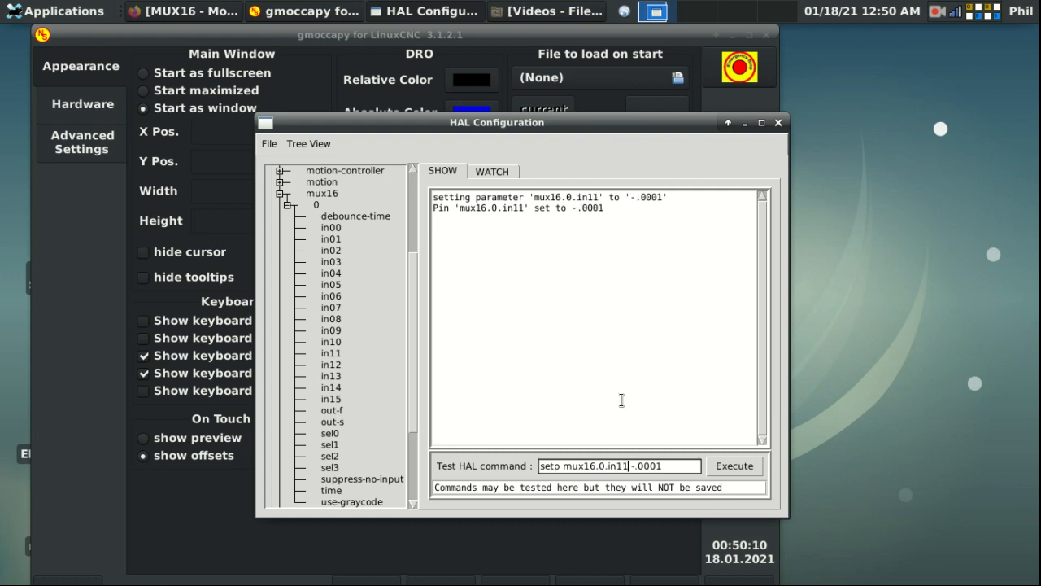
Step: Set mux16.0 in12 to 10 and in13 to -10
key("BackSpace")
type("2")
key("Delete")
key("Delete")
key("Delete")
key("Return")
key("Left")
key("BackSpace")
type("3 ")
type("-")
key("Return")
Step: Set mux16.0 in14 to 20 and in15 to -20
key("BackSpace")
type("4")
key("Right")
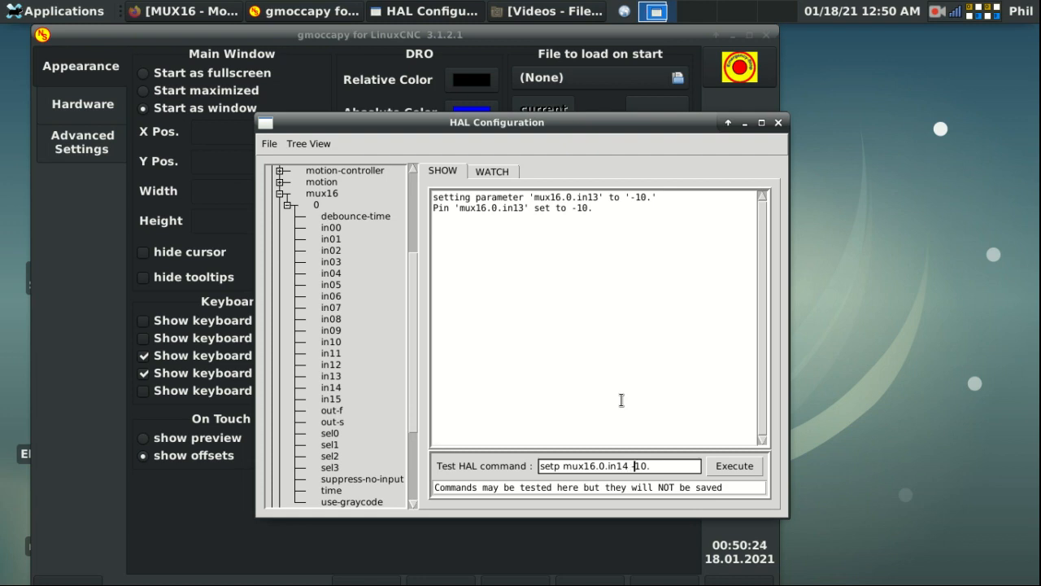
key("BackSpace")
key("Delete")
type("2")
key("Return")
key("BackSpace")
type("5")
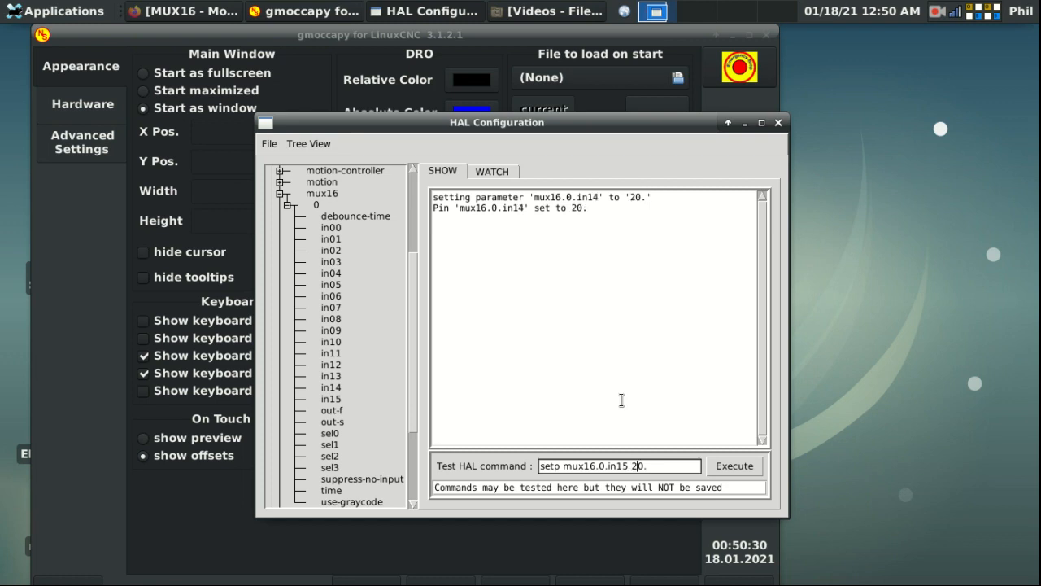
key("Left")
type("-")
key("Return")
key("Left")
Step: Watch all mux16.0 pin values in a maximized HAL Configuration window, then close LinuxCNC
left_click(494, 171)
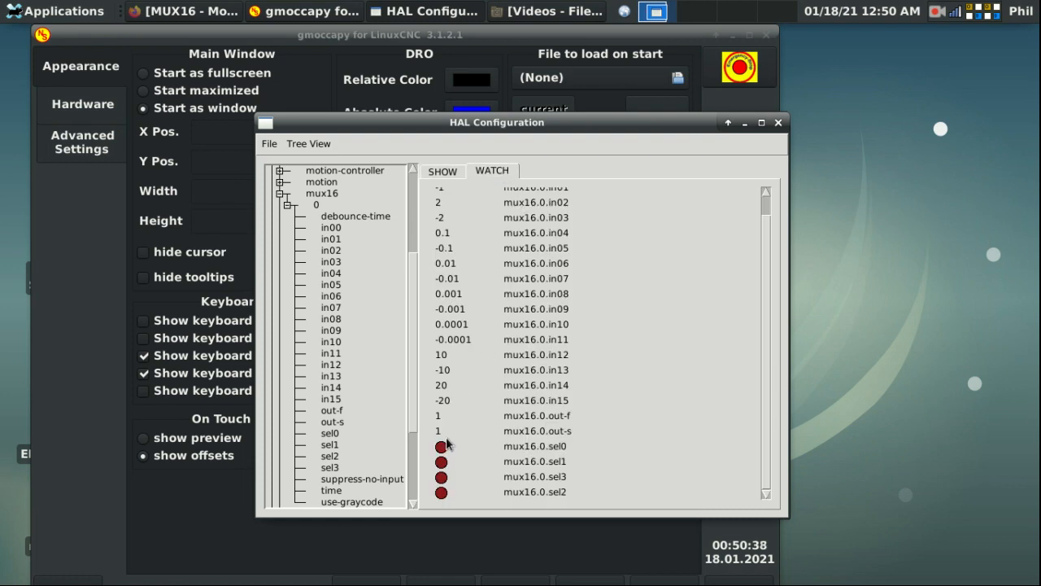
left_click(760, 124)
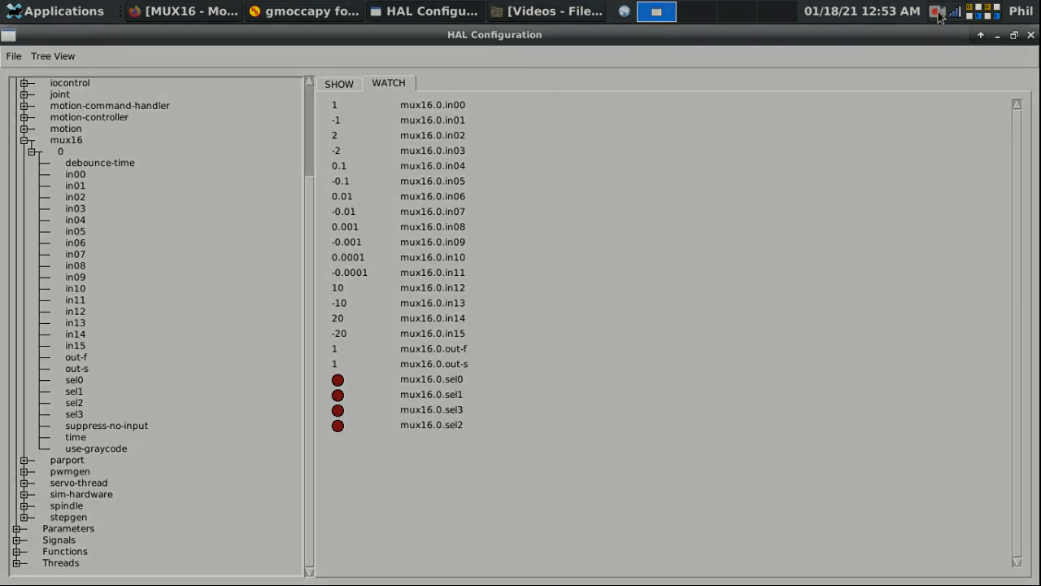
left_click(937, 11)
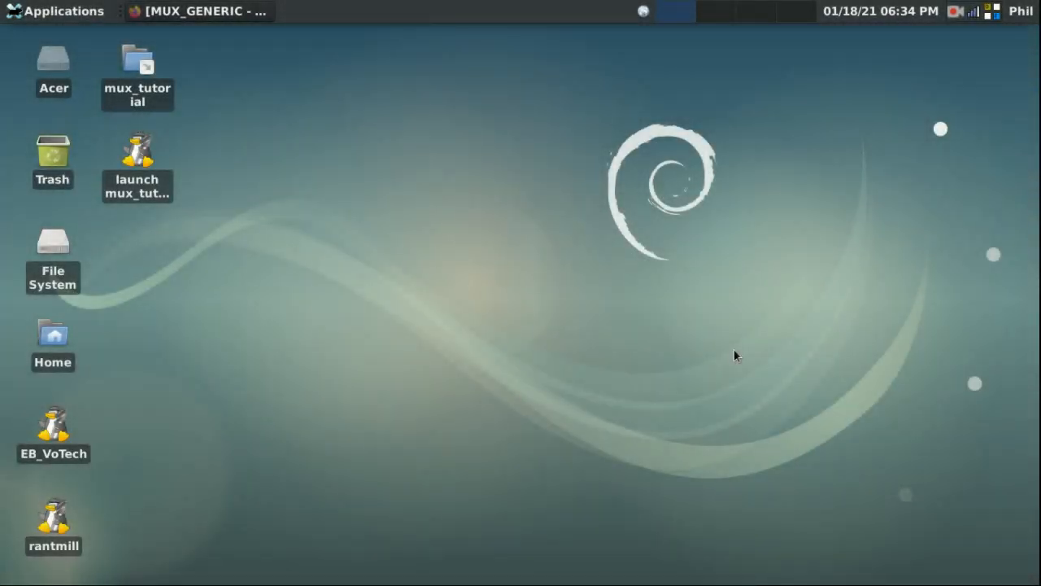
Step: Restore the Firefox manual pages, review the mux16 page, then return to mux_generic
left_click(186, 11)
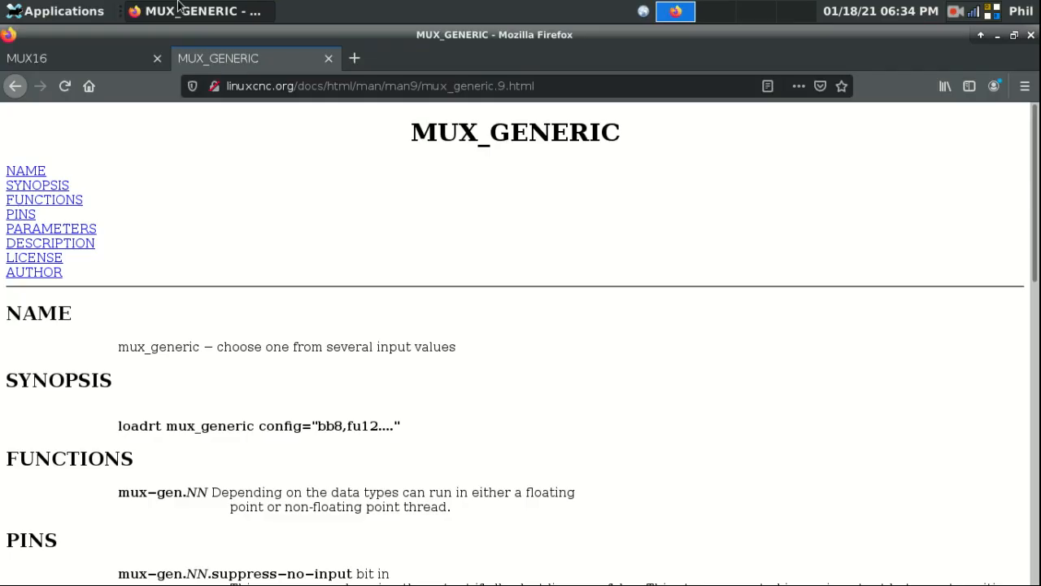
left_click(67, 58)
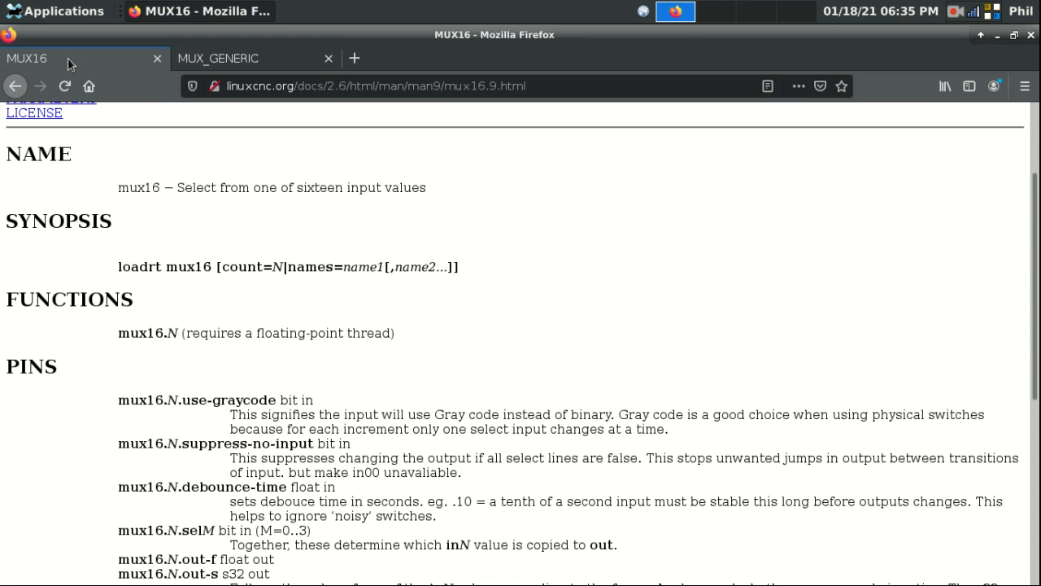
left_click(230, 58)
scroll(631, 310, "down", 2)
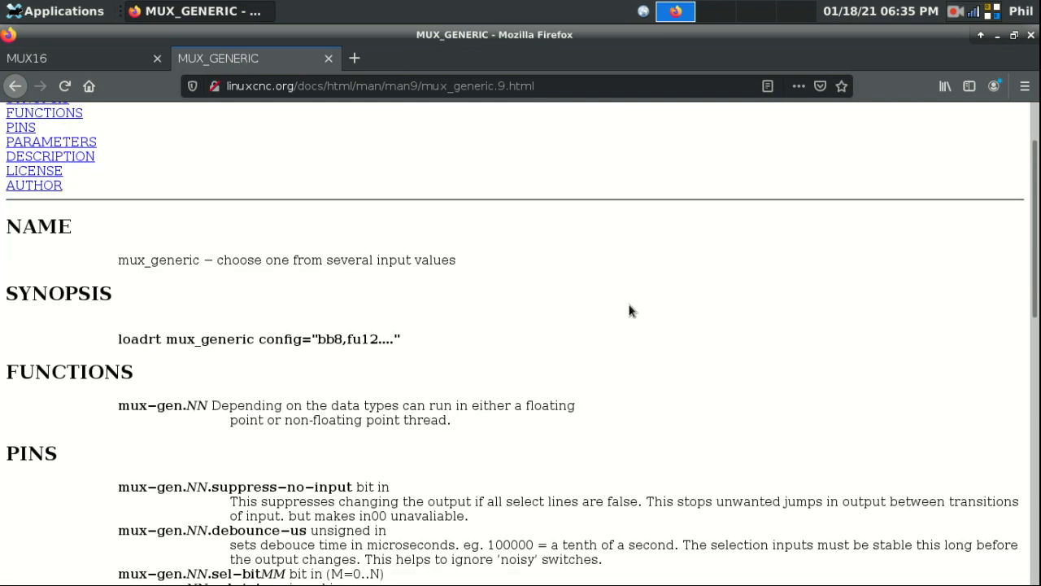
scroll(632, 310, "down", 3)
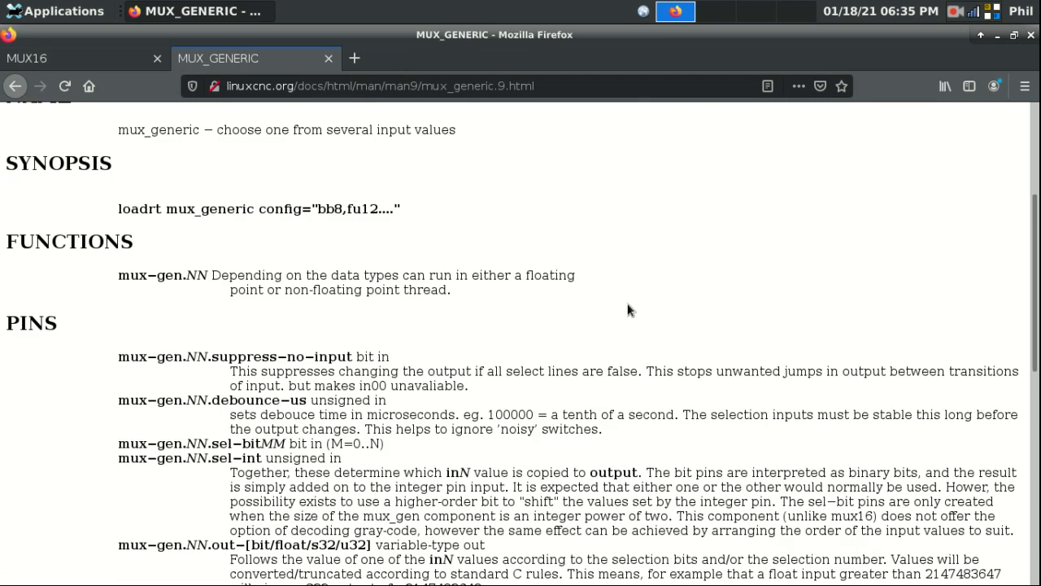
scroll(629, 309, "down", 1)
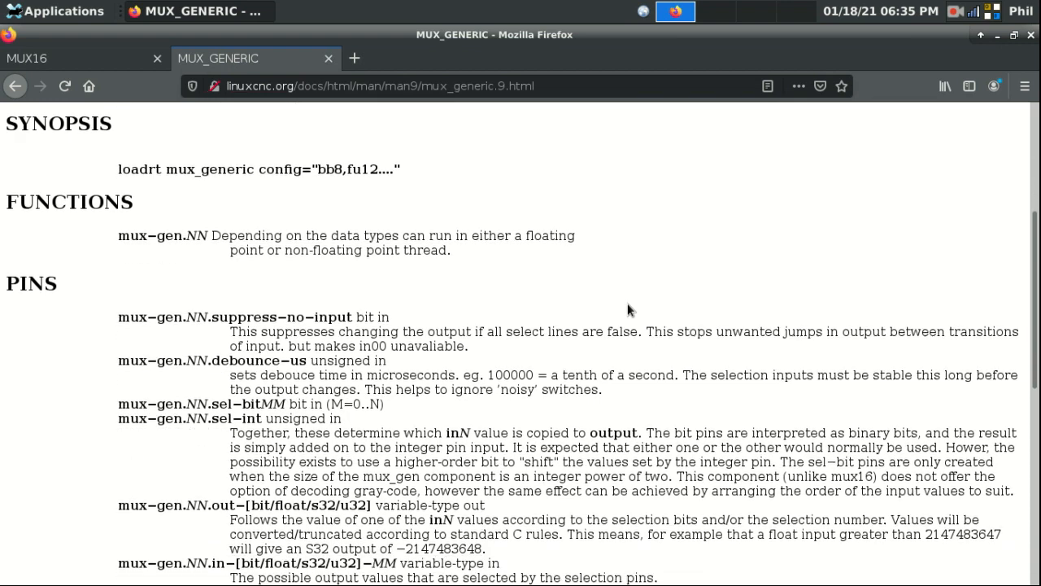
scroll(637, 309, "down", 1)
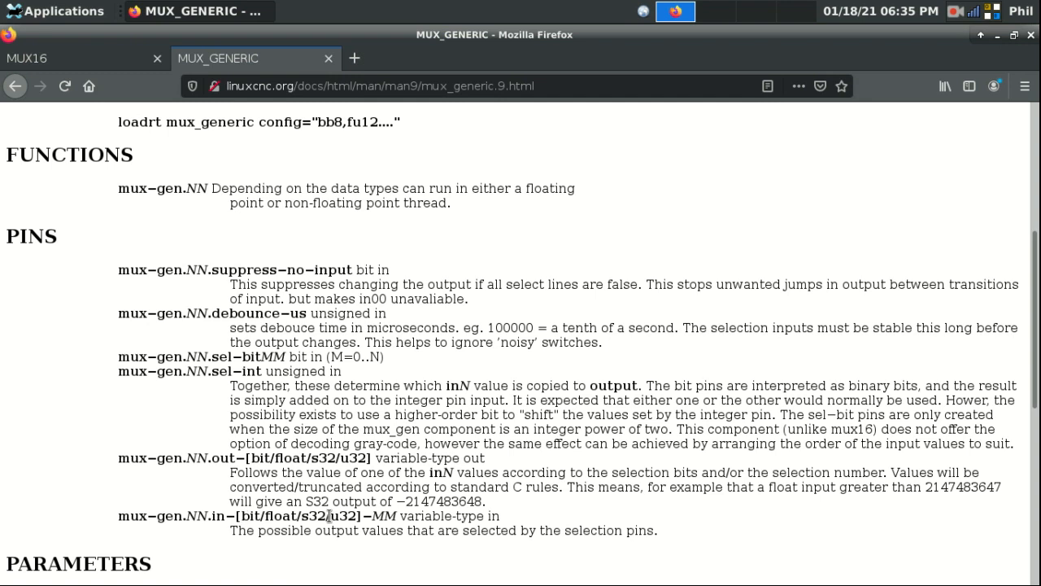
scroll(330, 516, "up", 5)
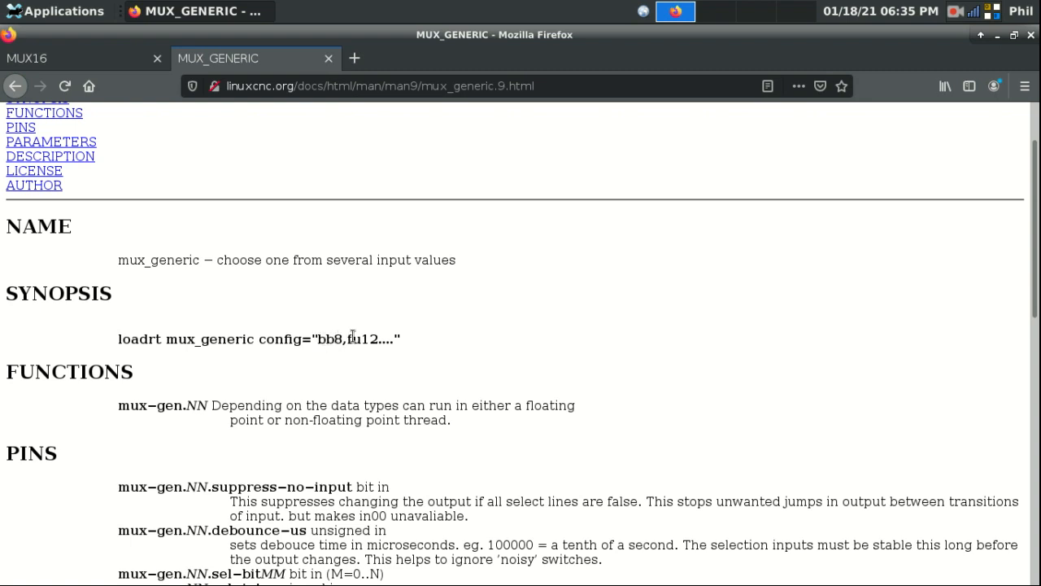
left_click_drag(342, 339, 335, 340)
left_click(495, 358)
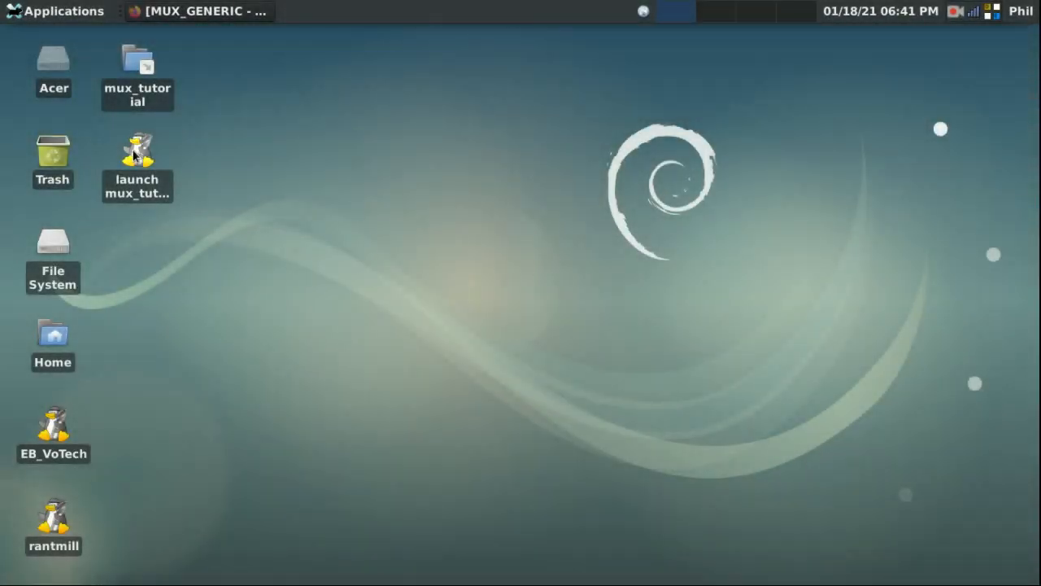
Step: Launch the mux_tutorial configuration, release E-stop and power the machine on
double_click(134, 152)
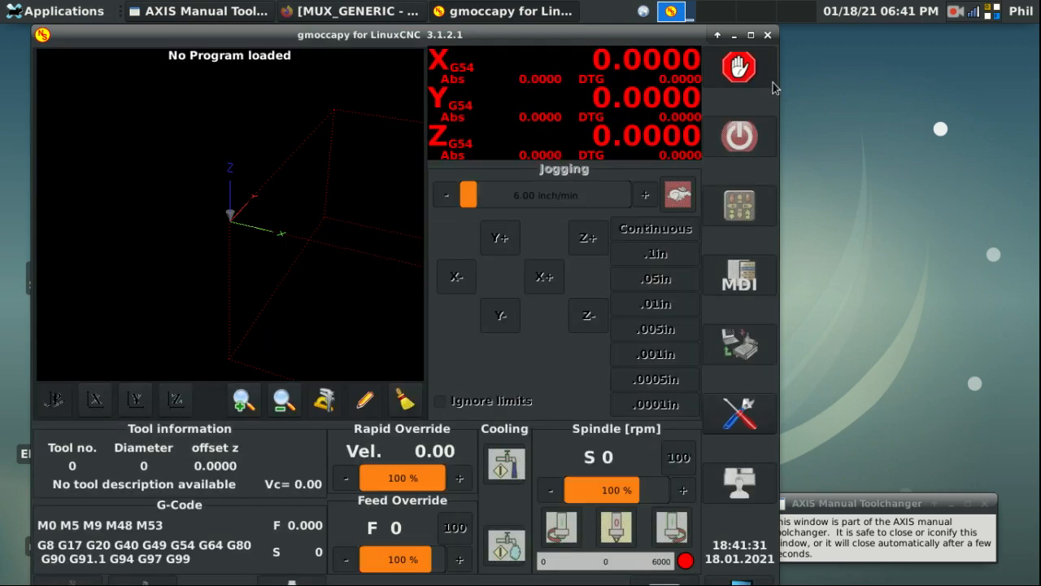
left_click(738, 68)
left_click(739, 136)
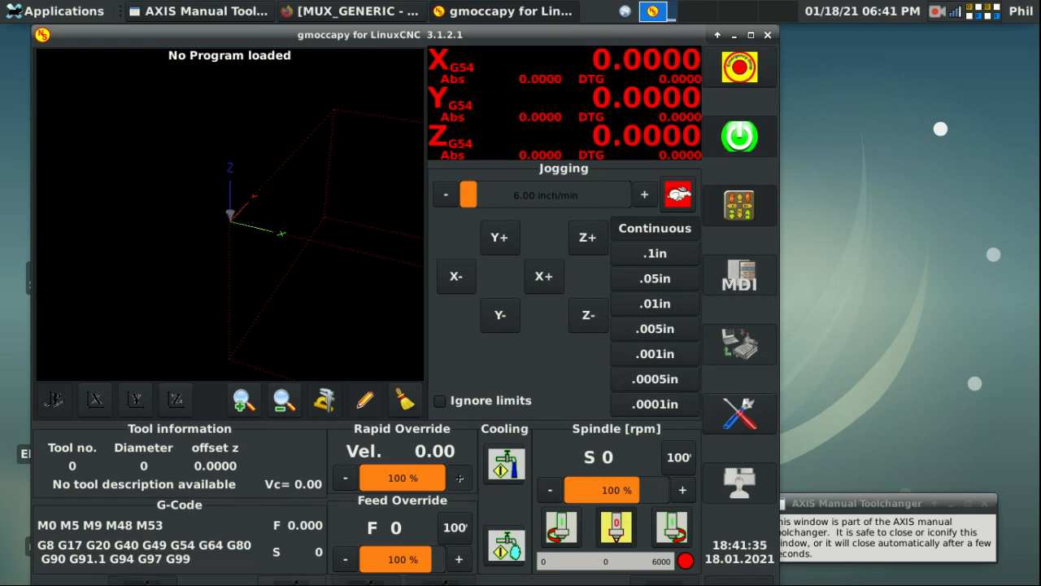
Step: Run loadrt mux_generic config="bf32" in HAL Configuration, then close the window
left_click(744, 413)
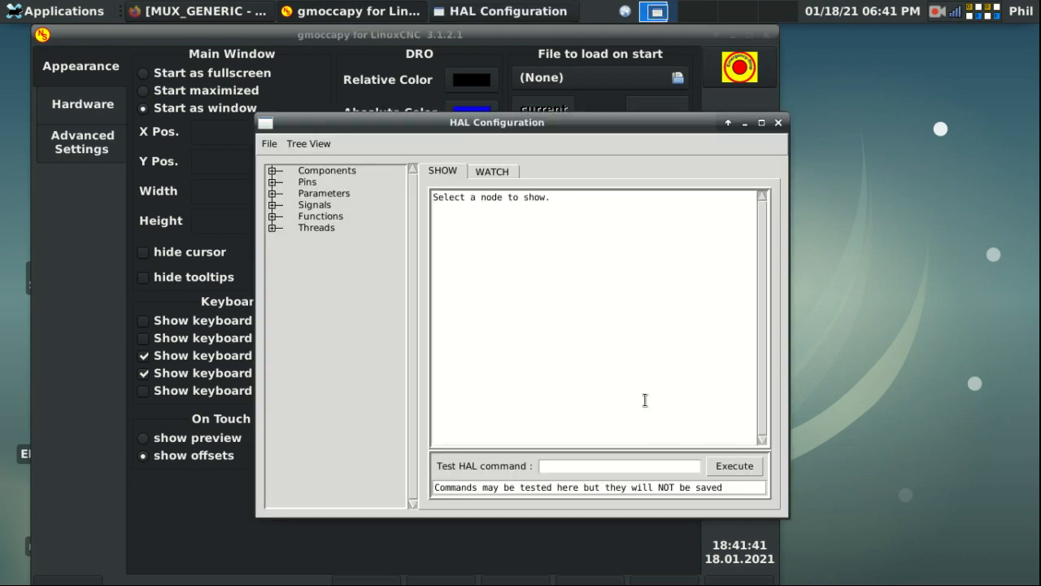
left_click(601, 461)
type("loadrt")
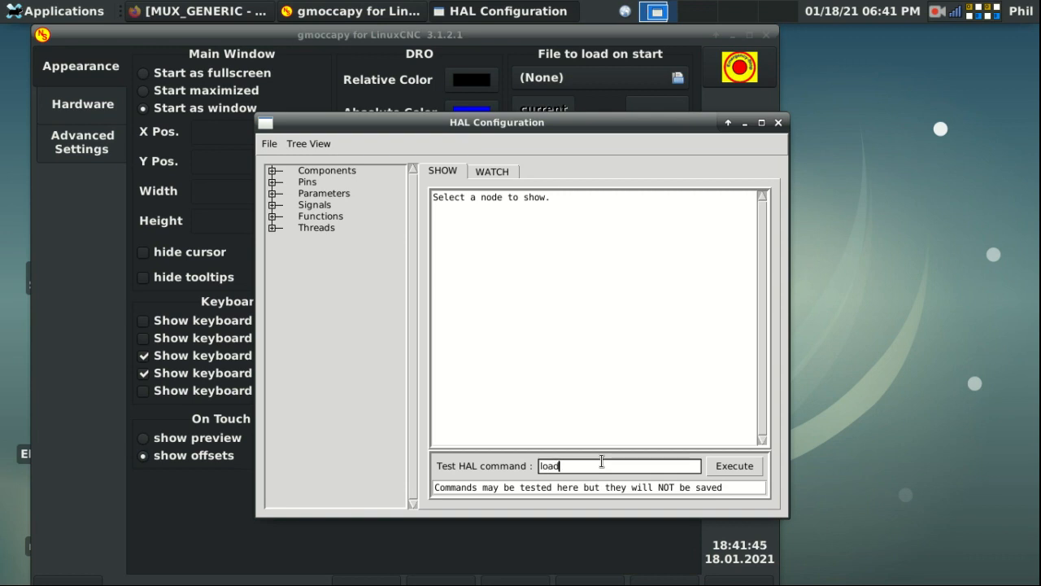
type(" mux_generic config=\"")
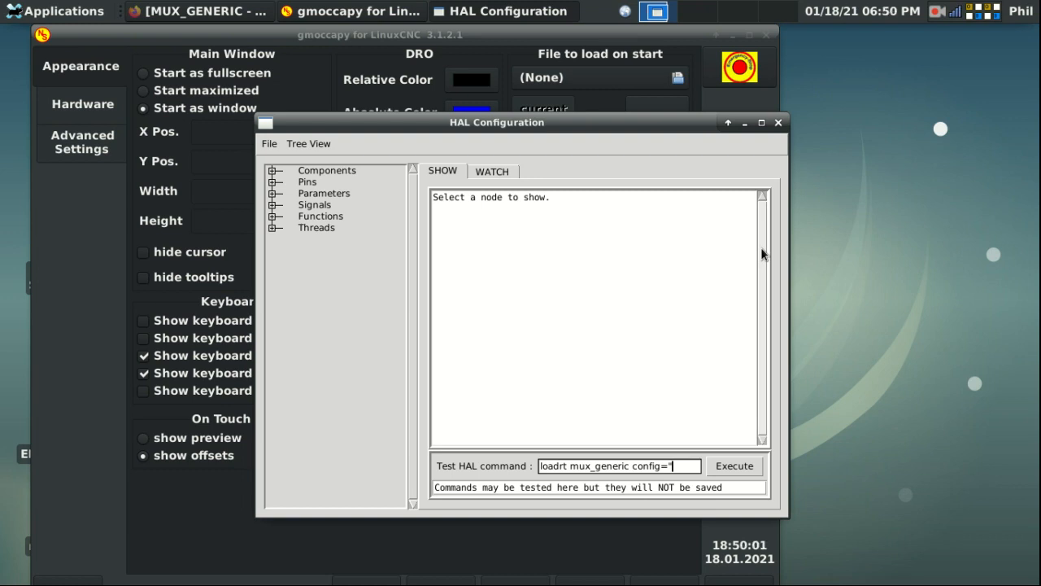
type("bf32\"")
key("Return")
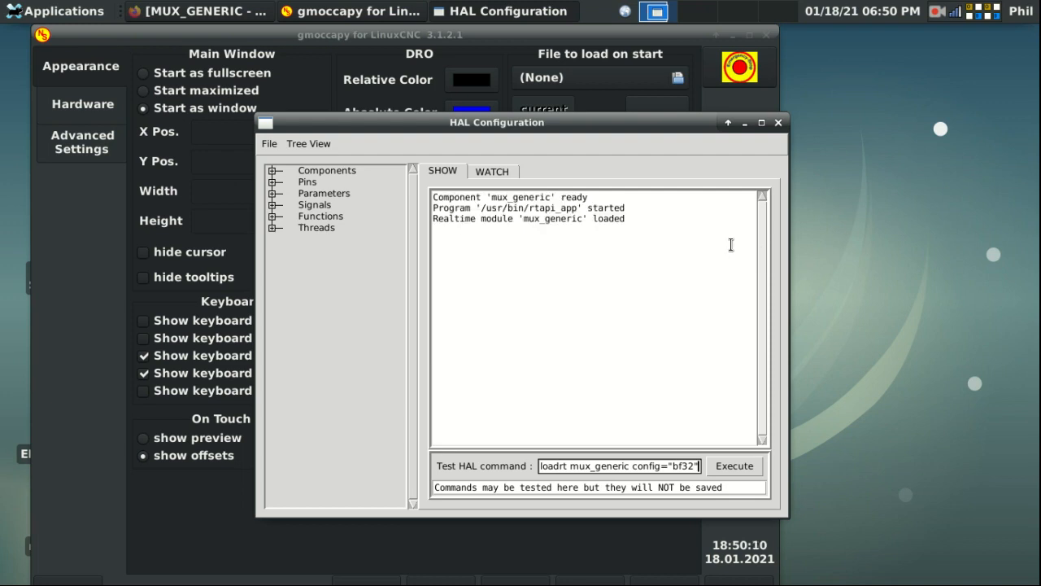
left_click(779, 122)
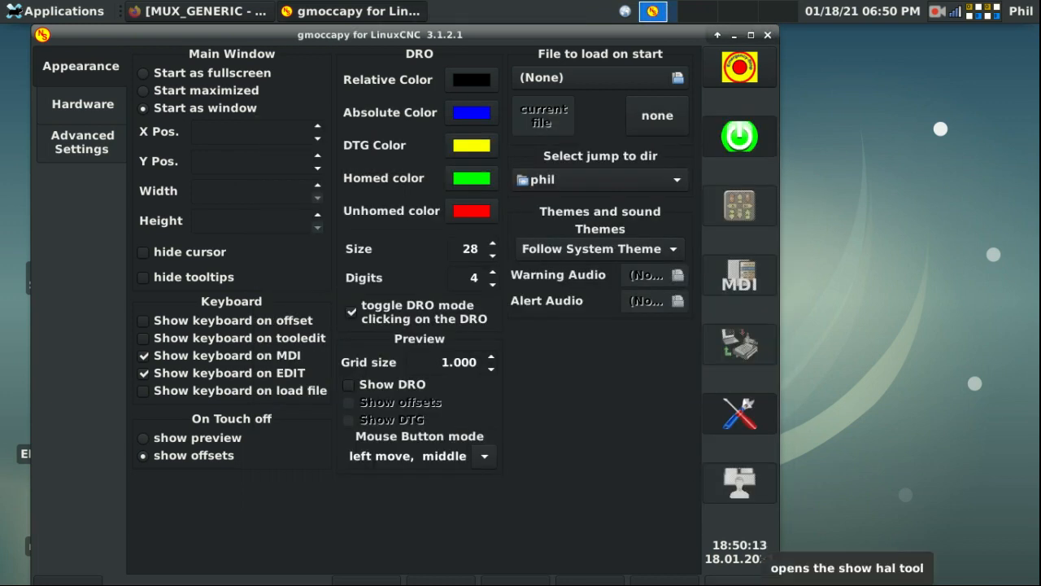
Step: Reopen HAL Configuration and expand Pins > mux-gen > 00 in the tree
left_click(740, 582)
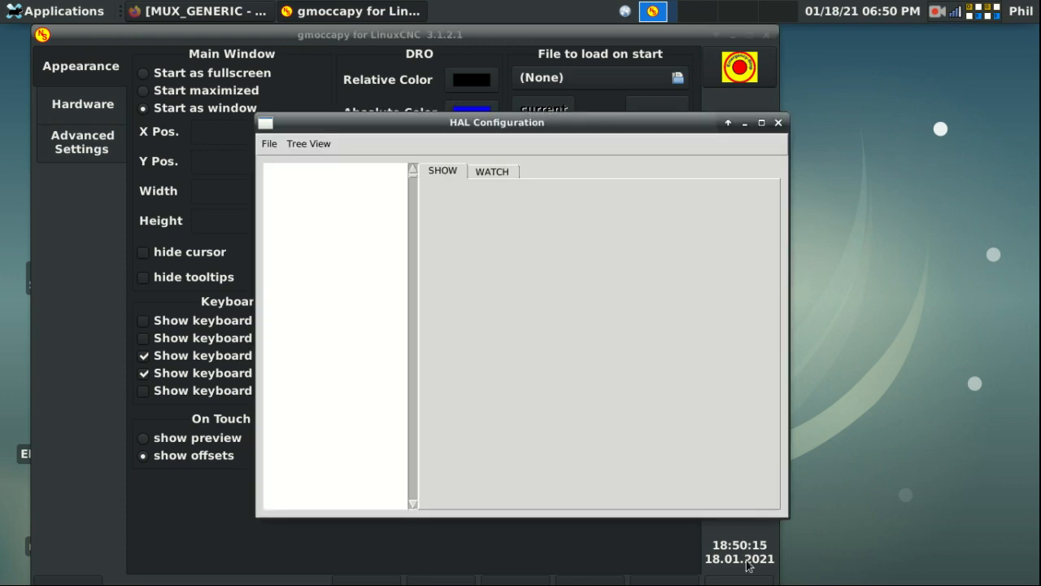
left_click(272, 183)
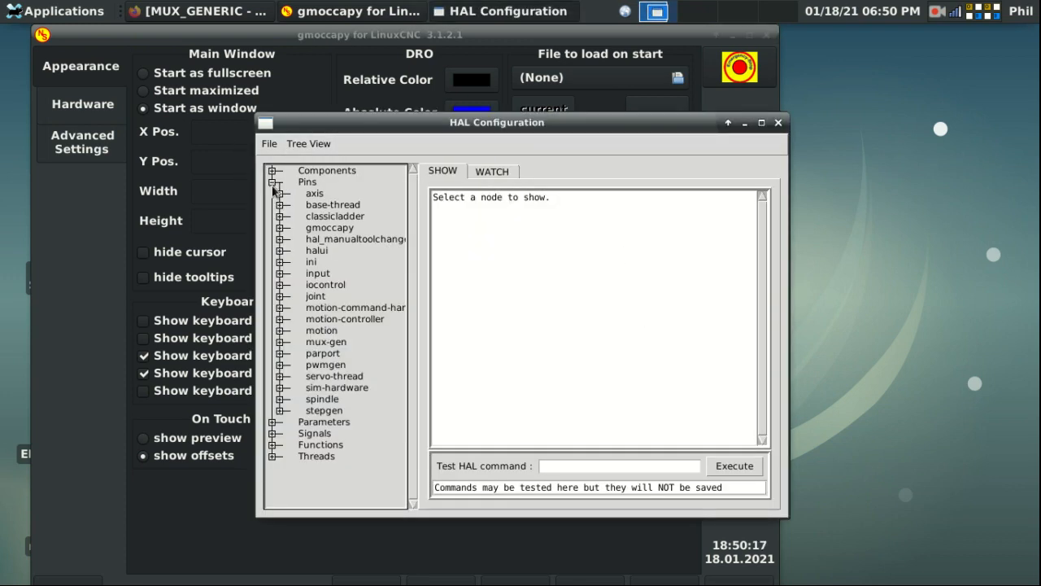
left_click(279, 343)
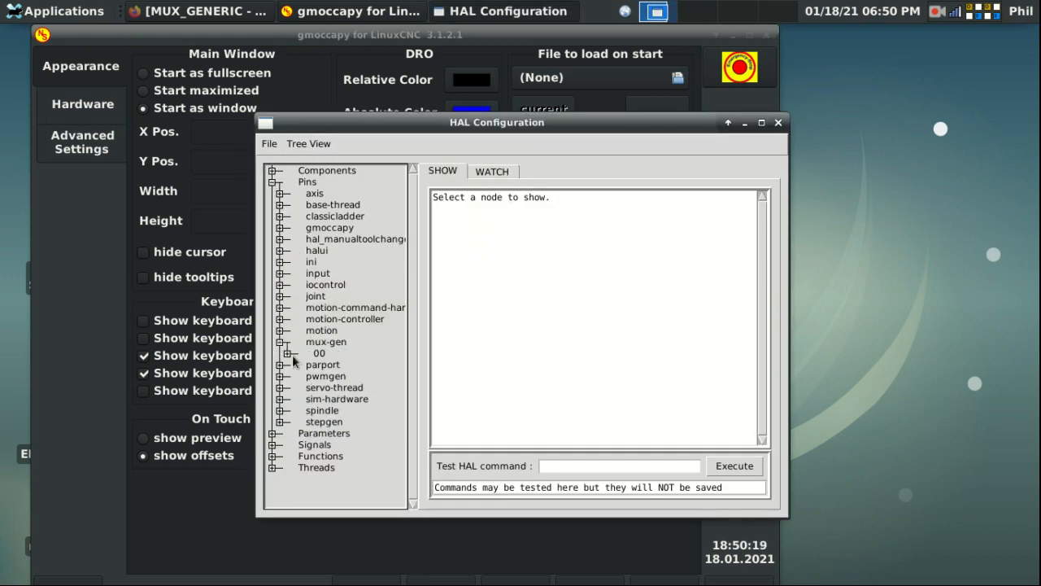
left_click(288, 354)
scroll(288, 355, "down", 6)
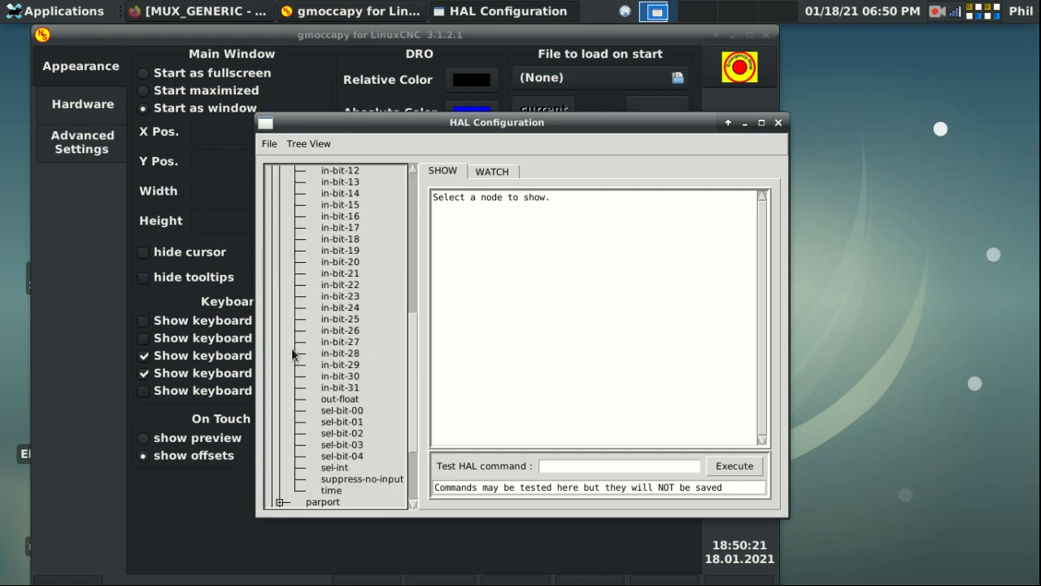
scroll(291, 347, "up", 3)
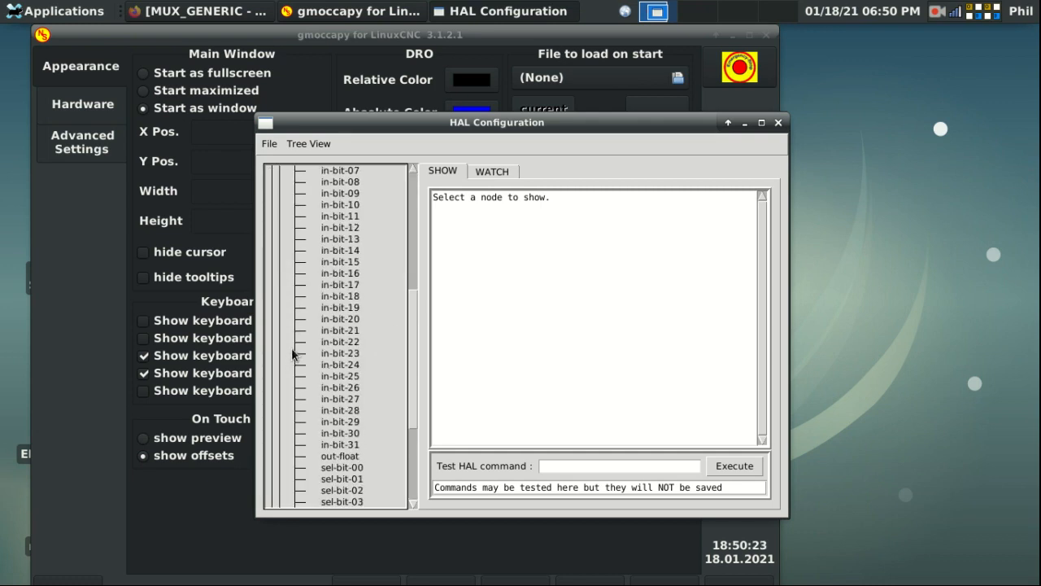
Step: Inspect the in-bit-00, in-bit-31, out-float and sel-bit-00 pins, then close the window
left_click(337, 203)
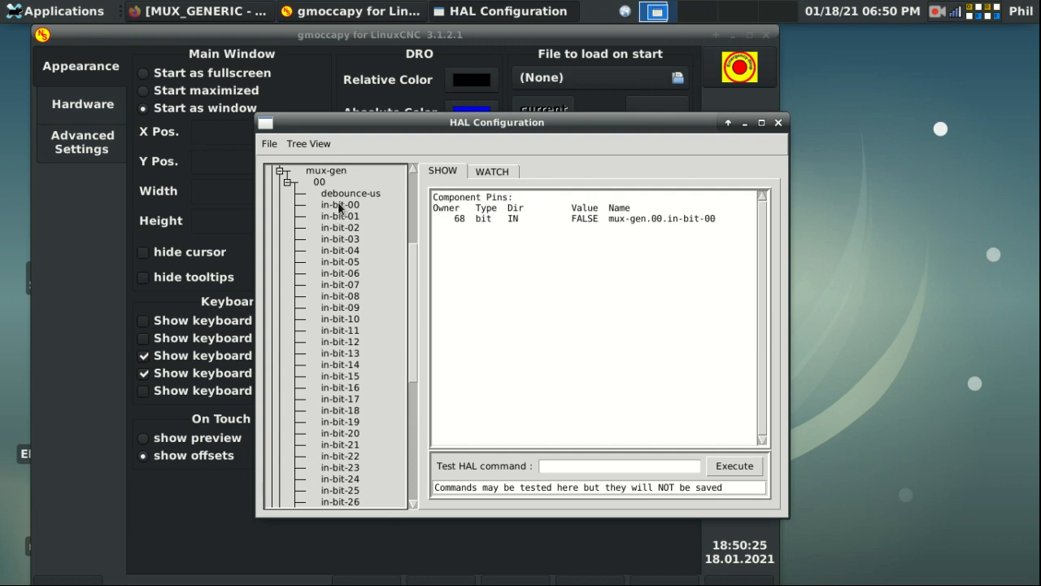
scroll(339, 216, "down", 3)
left_click(336, 392)
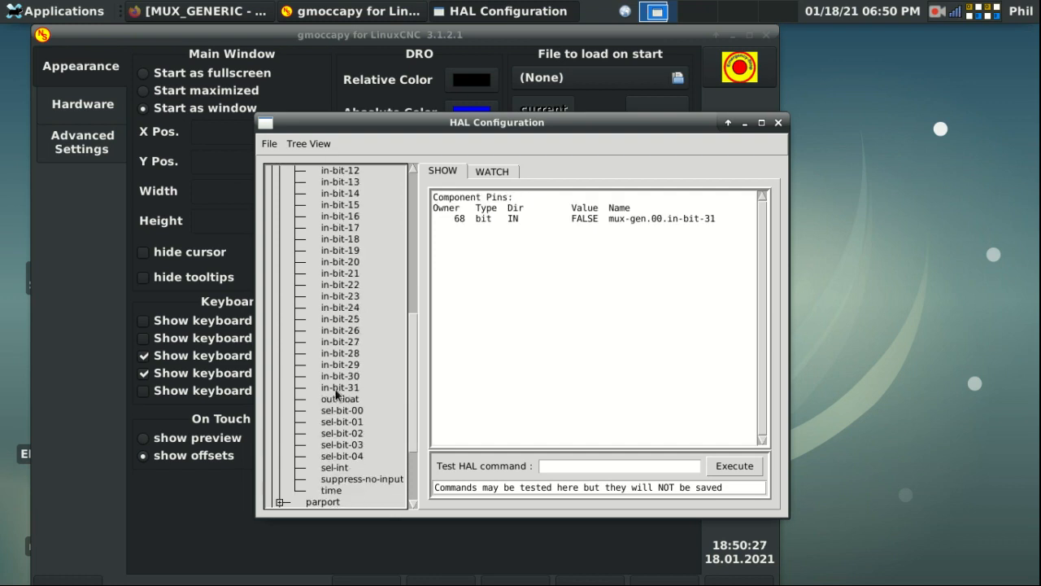
left_click(326, 398)
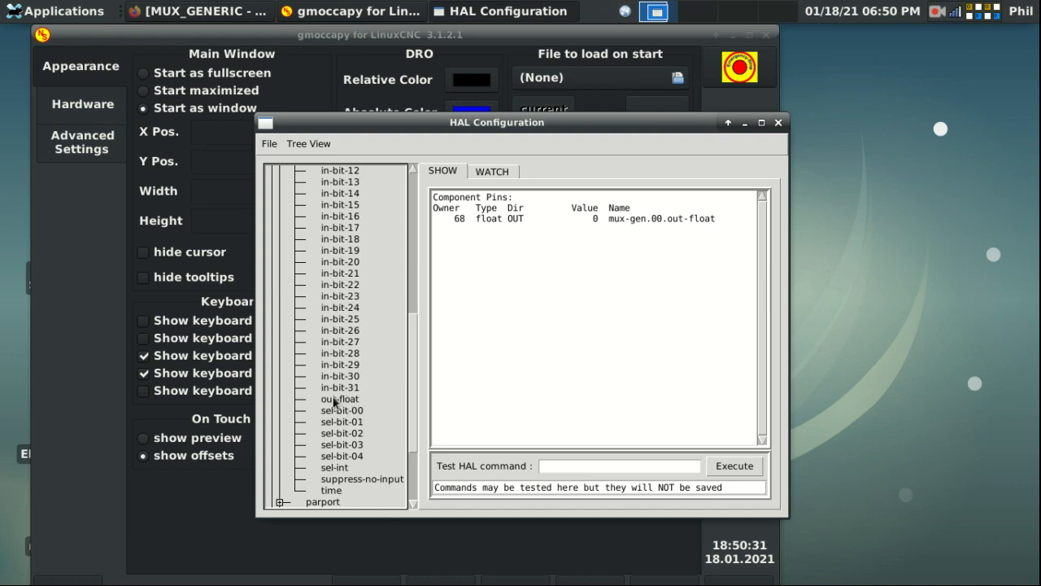
left_click(334, 411)
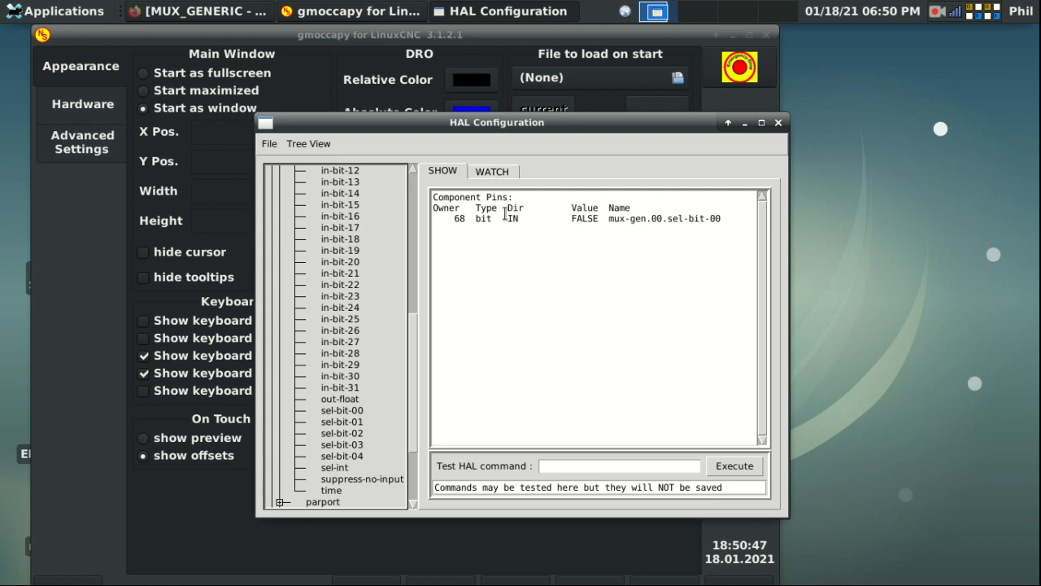
mouse_move(414, 354)
left_mouse_down()
mouse_move(429, 241)
mouse_move(416, 278)
mouse_move(432, 339)
mouse_move(422, 358)
left_mouse_up()
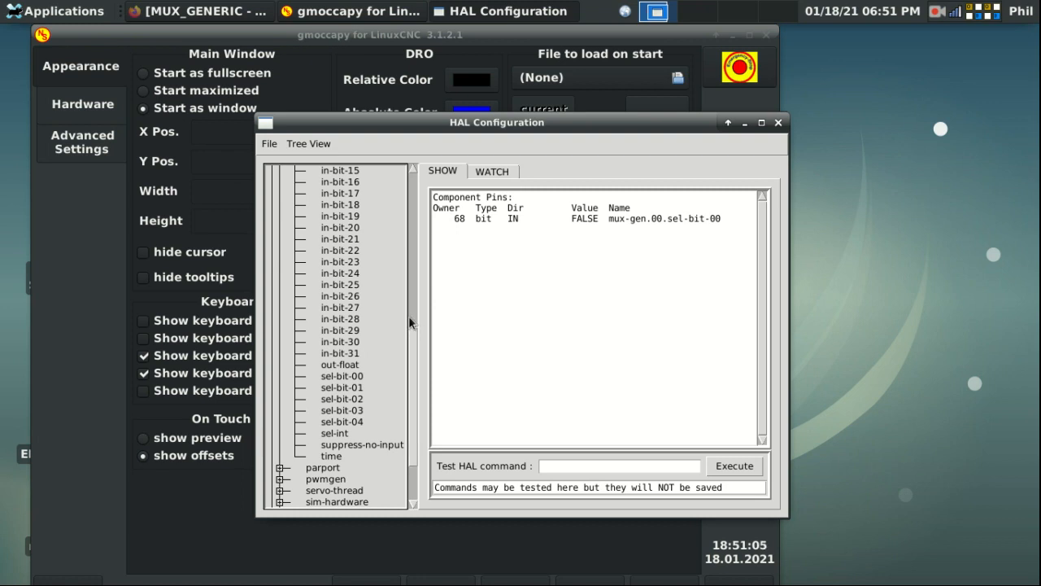
left_click_drag(414, 338, 425, 271)
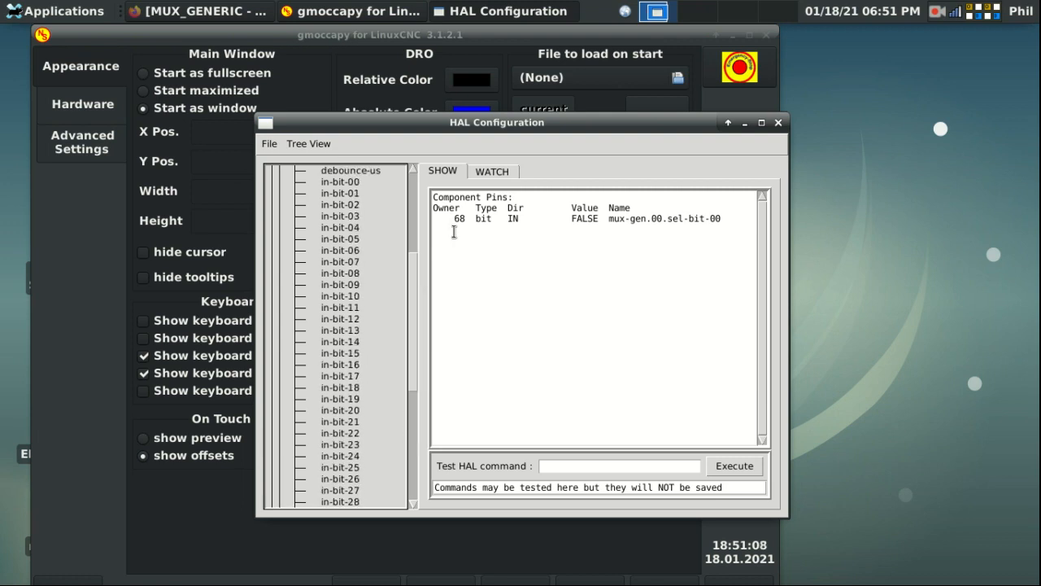
left_click(778, 122)
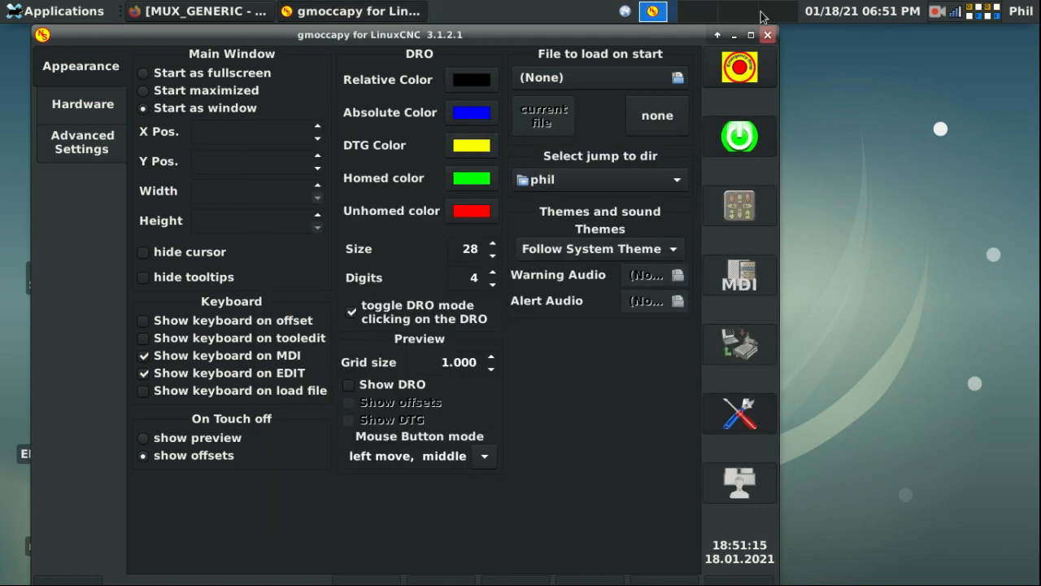
Step: Restart gmoccapy, power the machine on, home X, and open HAL Configuration from settings
left_click(768, 35)
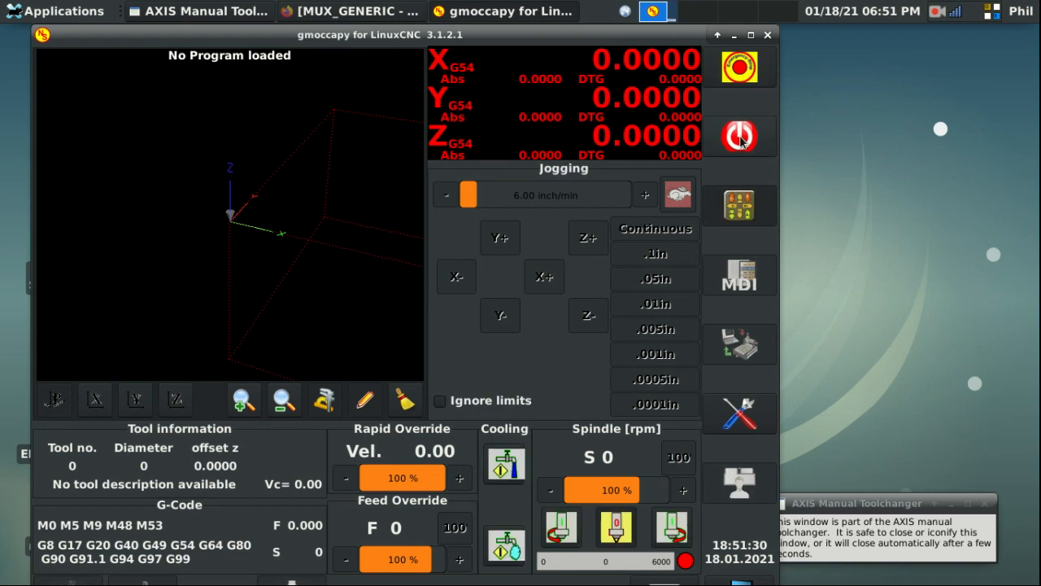
left_click(741, 139)
left_click(69, 582)
left_click(293, 582)
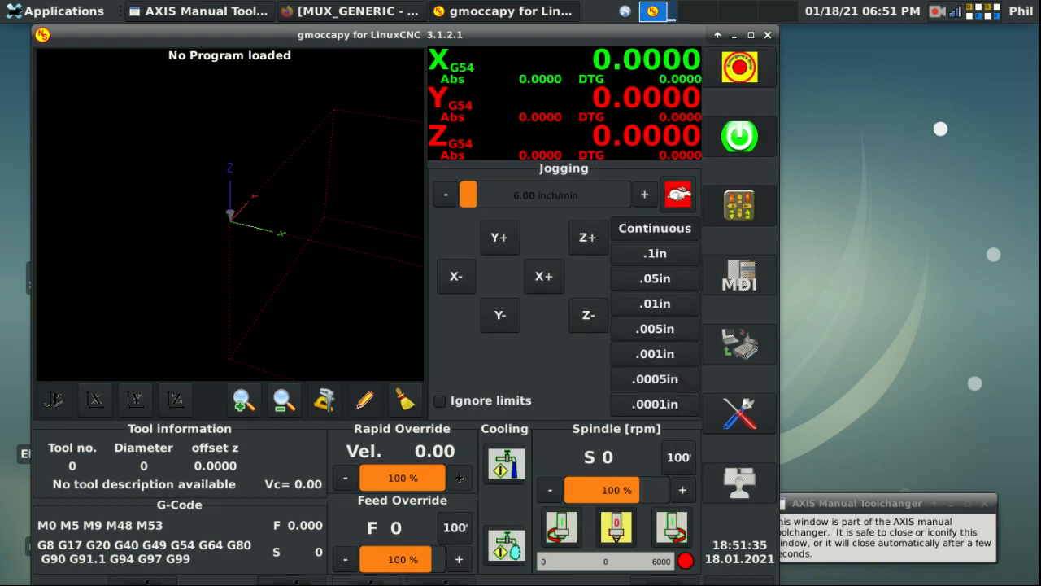
left_click(740, 414)
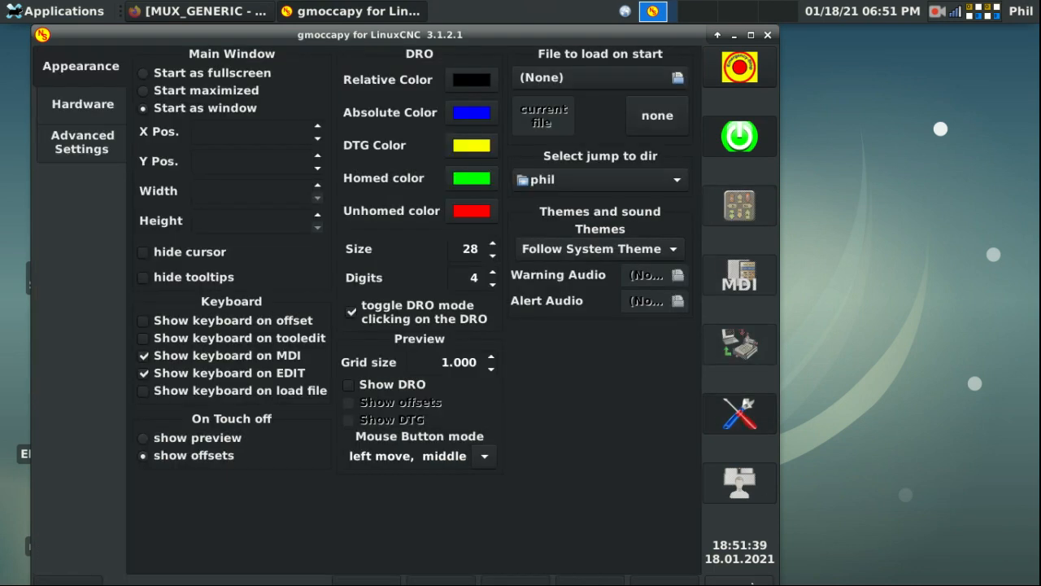
left_click(752, 582)
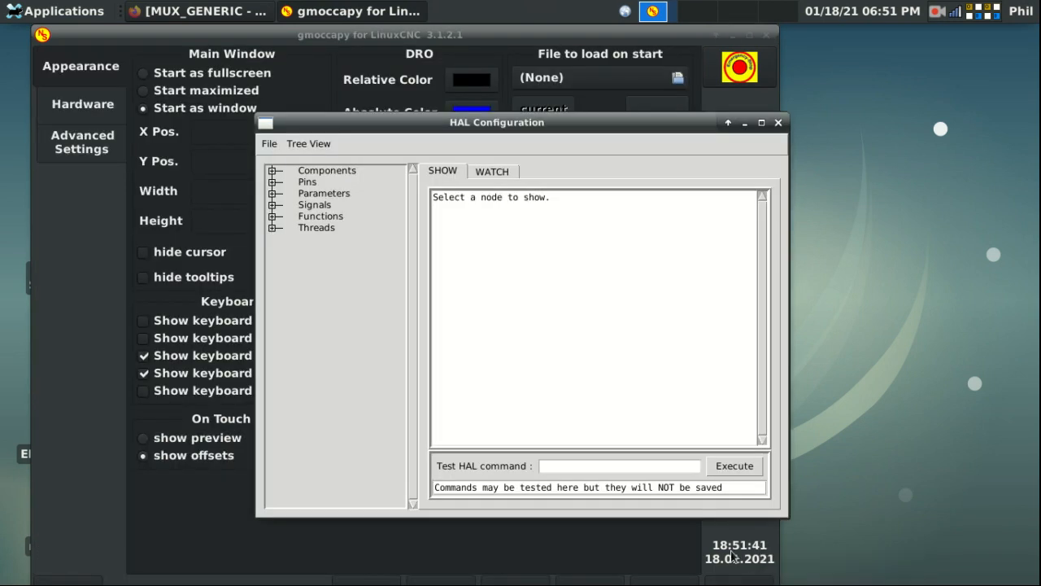
Step: Run loadrt mux_generic config="us7" as a test HAL command, then close the window
left_click(638, 462)
type("loadrt")
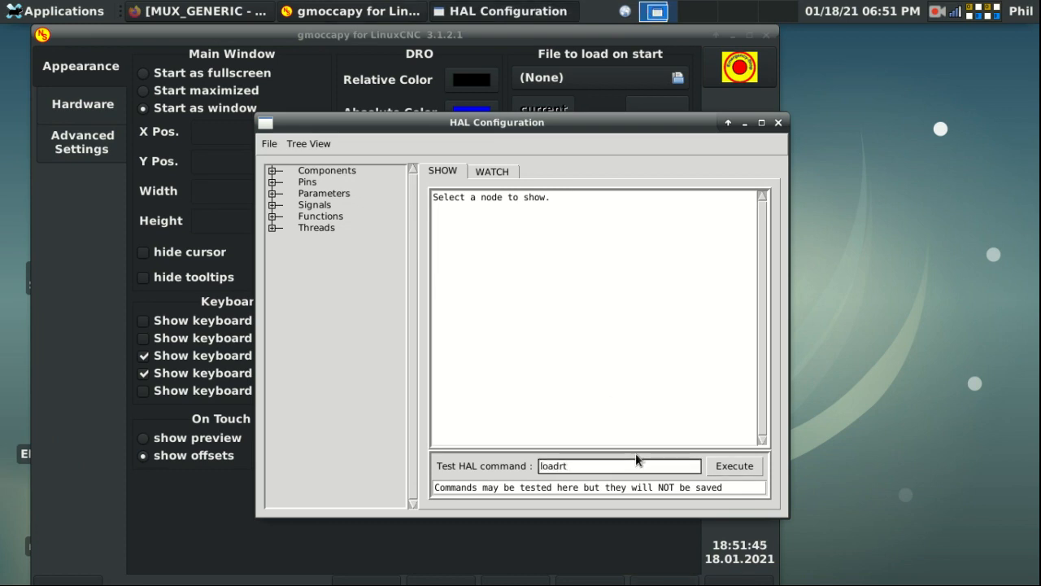
type(" mux_generic config=")
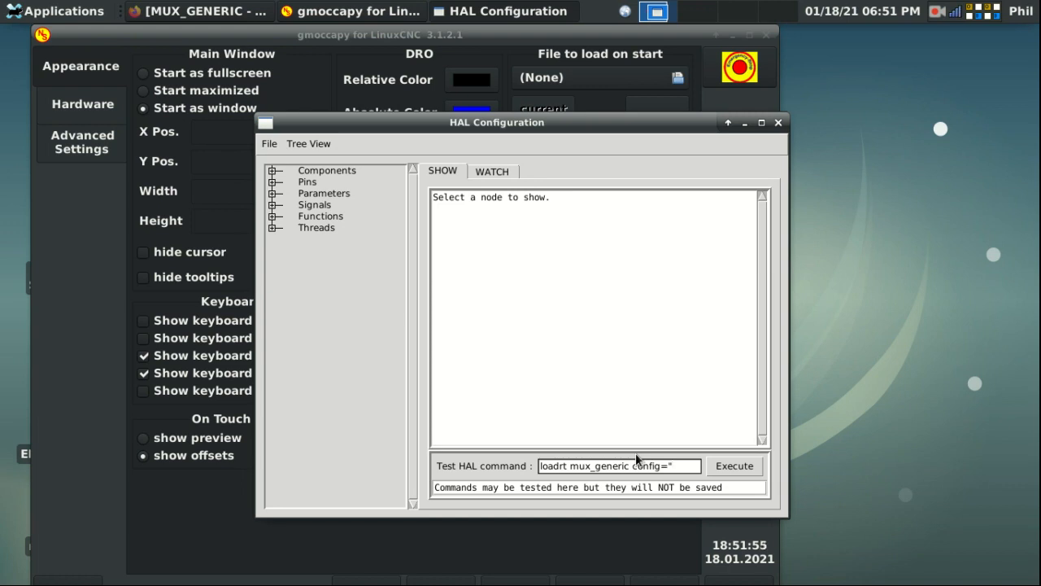
type("us7\"")
key("Return")
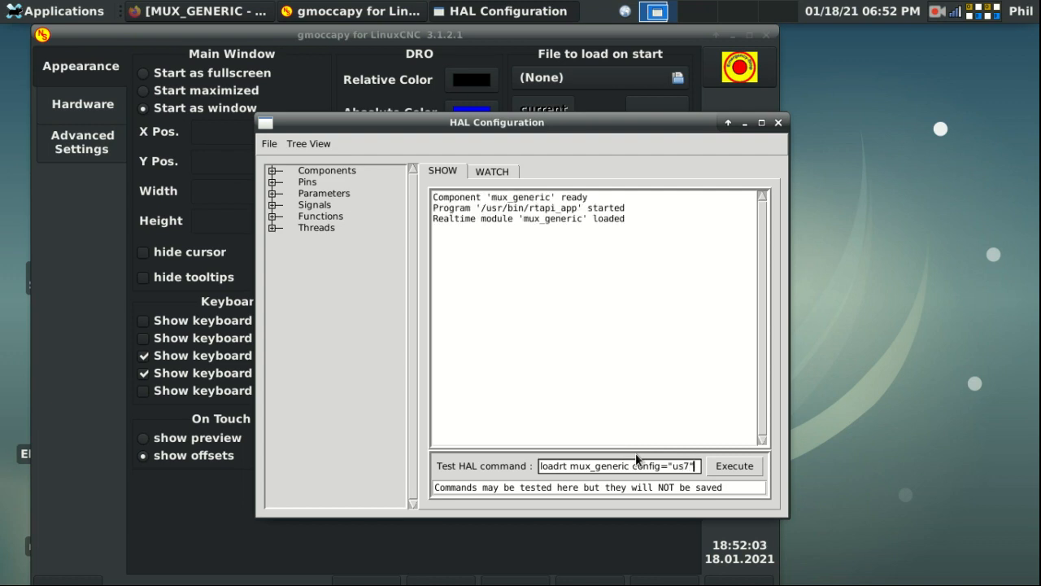
left_click(778, 123)
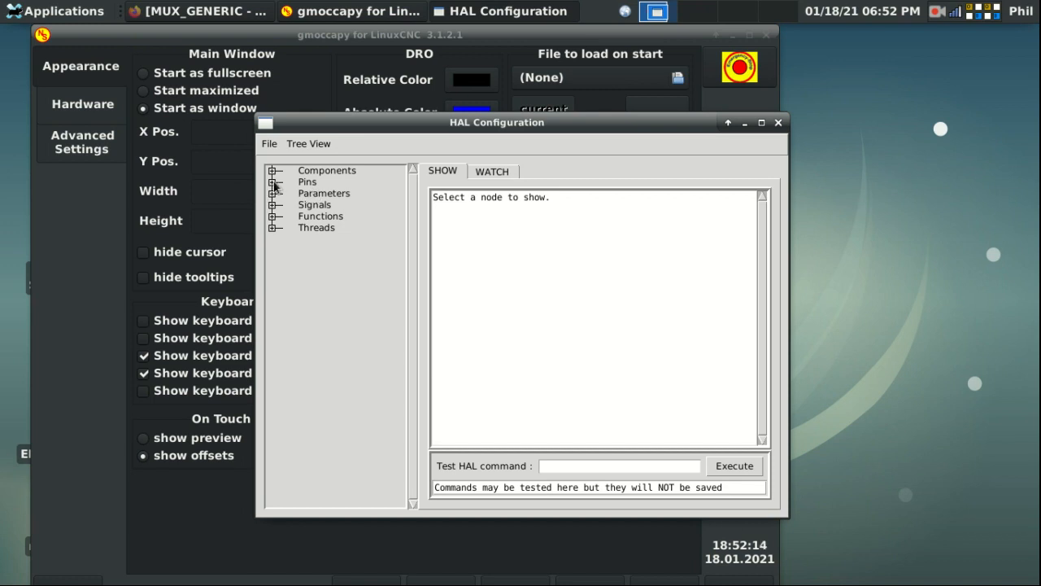
Step: Expand mux-gen.00 and inspect in-u32-00, out-s32 and sel-int, noting sel-int is 0x00000000
left_click(272, 182)
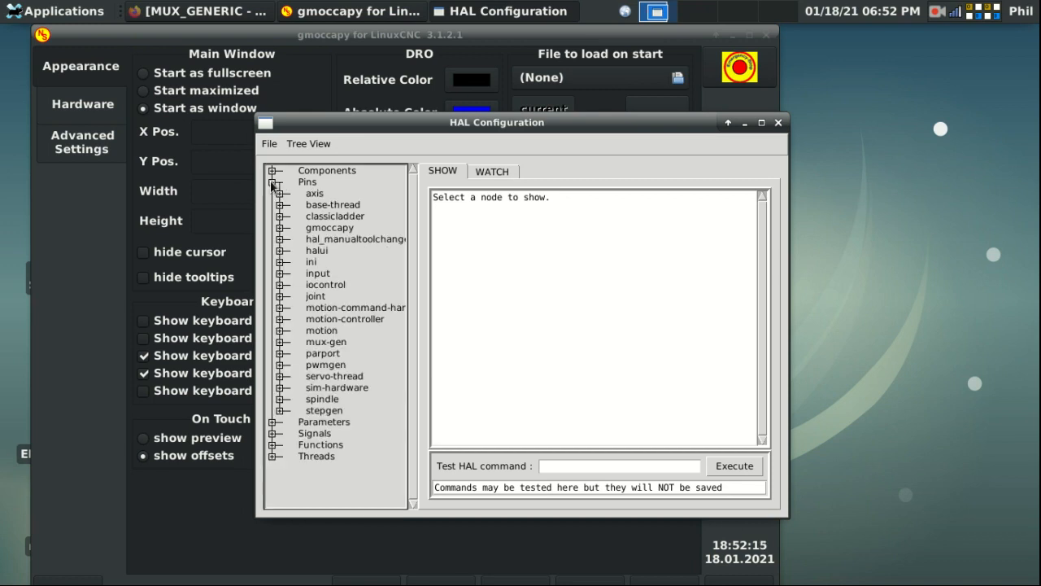
left_click(279, 342)
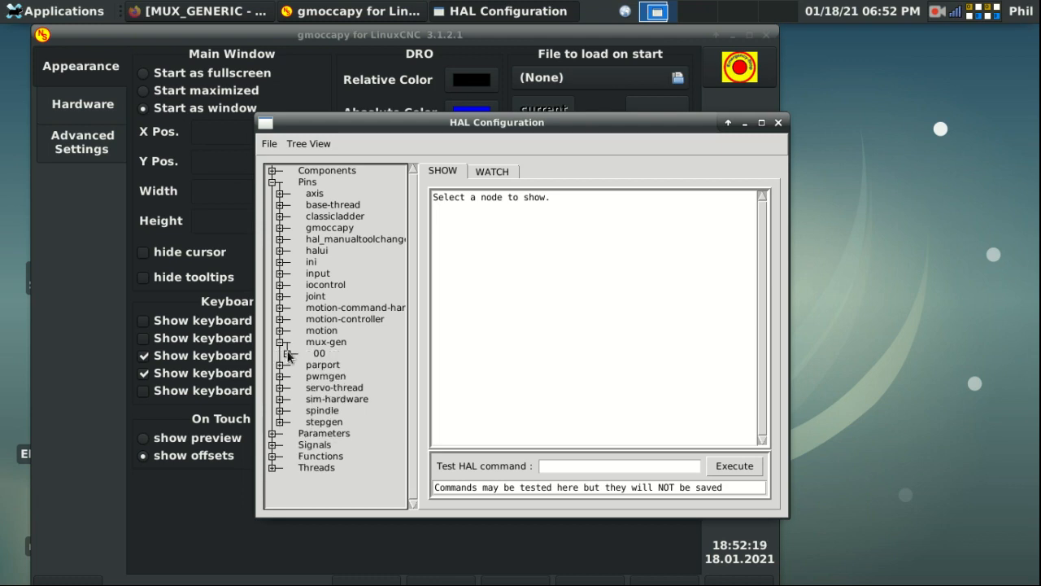
left_click(288, 355)
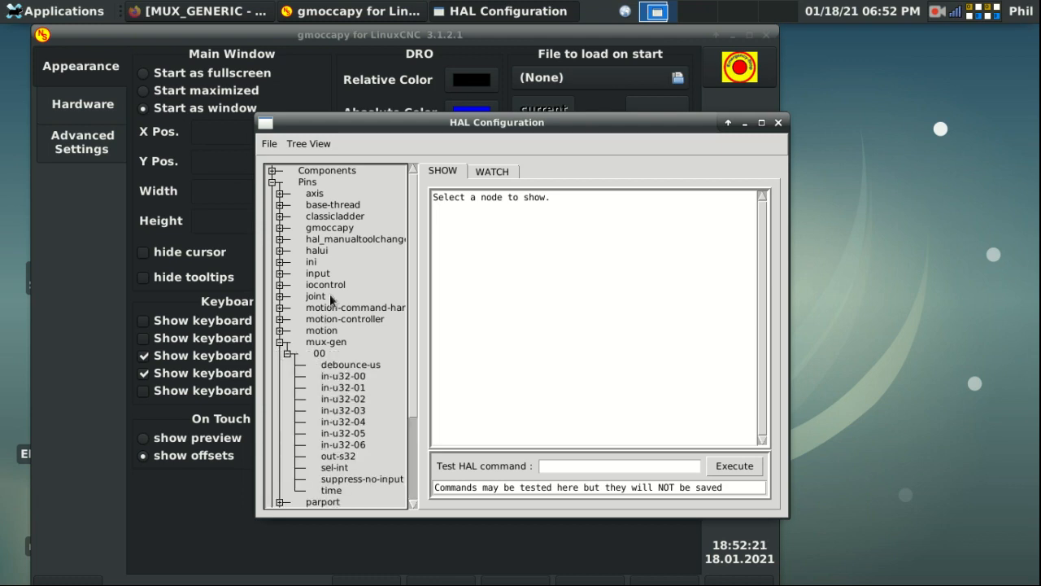
scroll(329, 350, "down", 2)
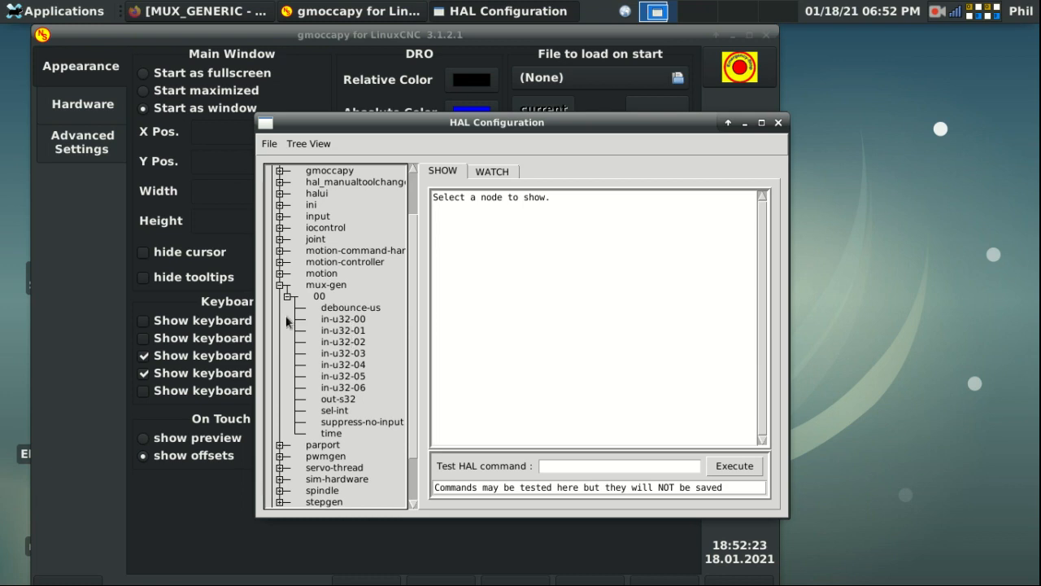
left_click(341, 320)
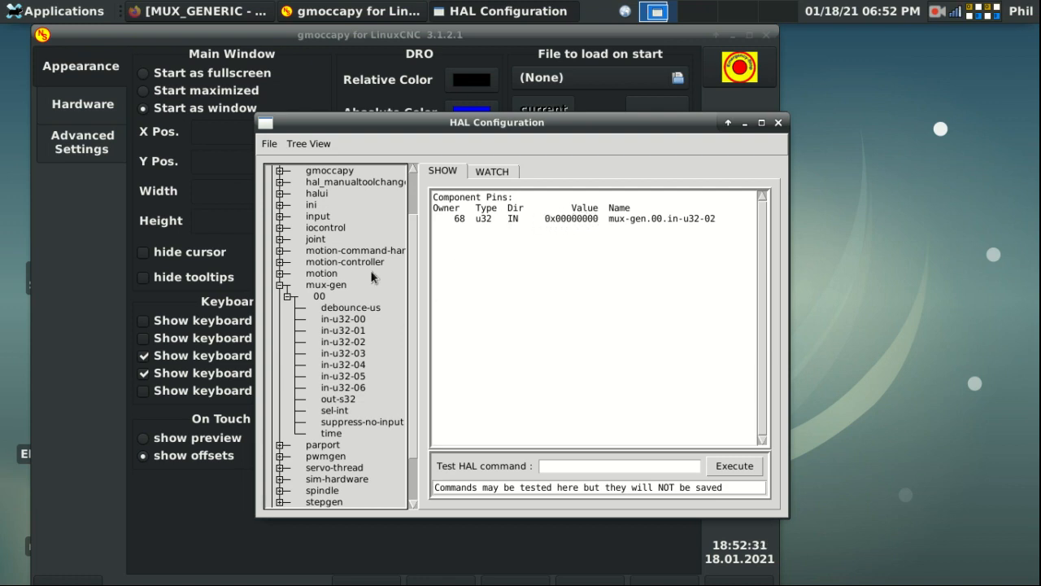
left_click(335, 401)
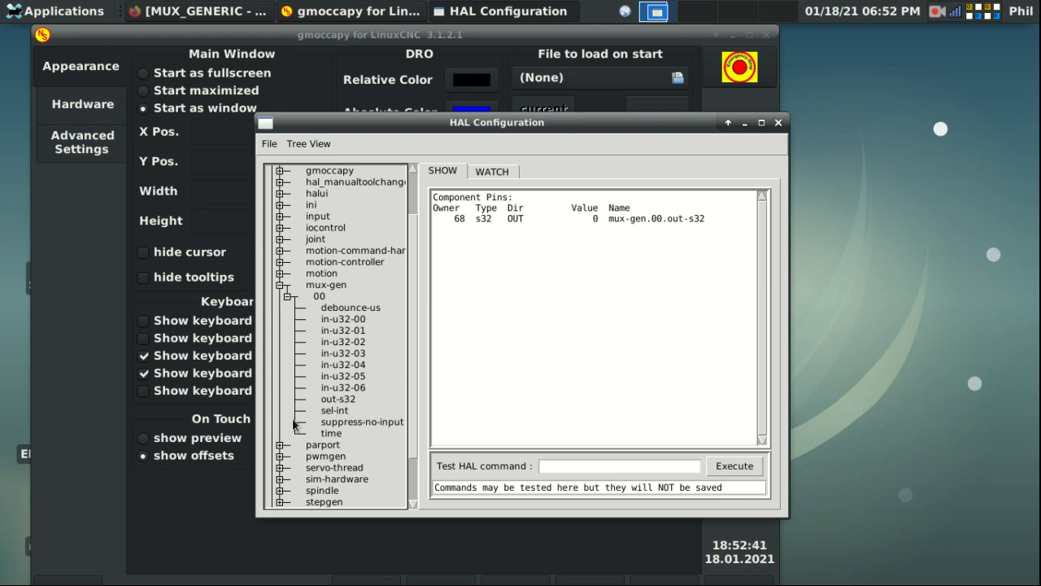
left_click(327, 411)
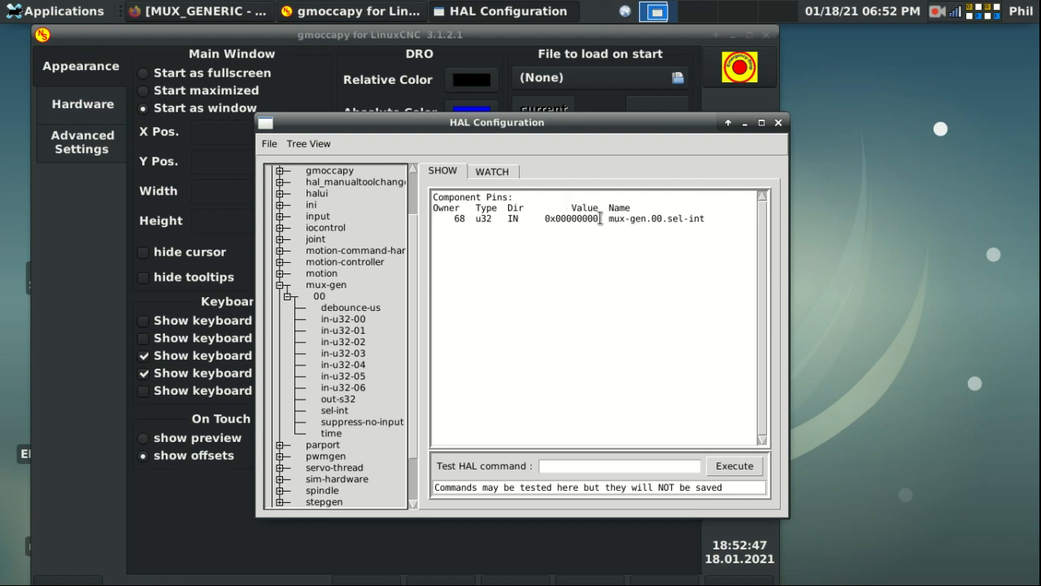
left_click_drag(602, 218, 539, 218)
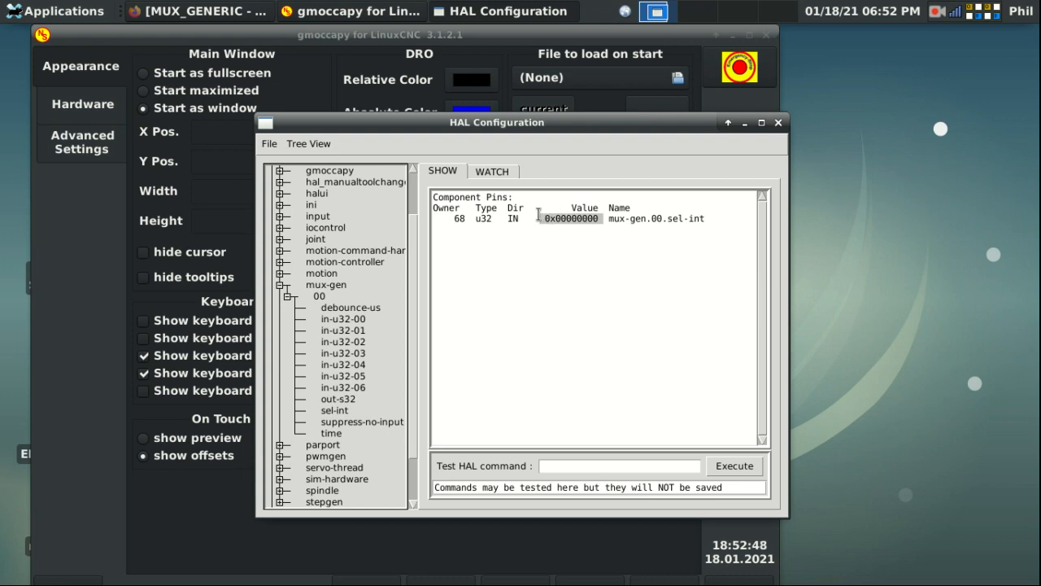
left_click(599, 273)
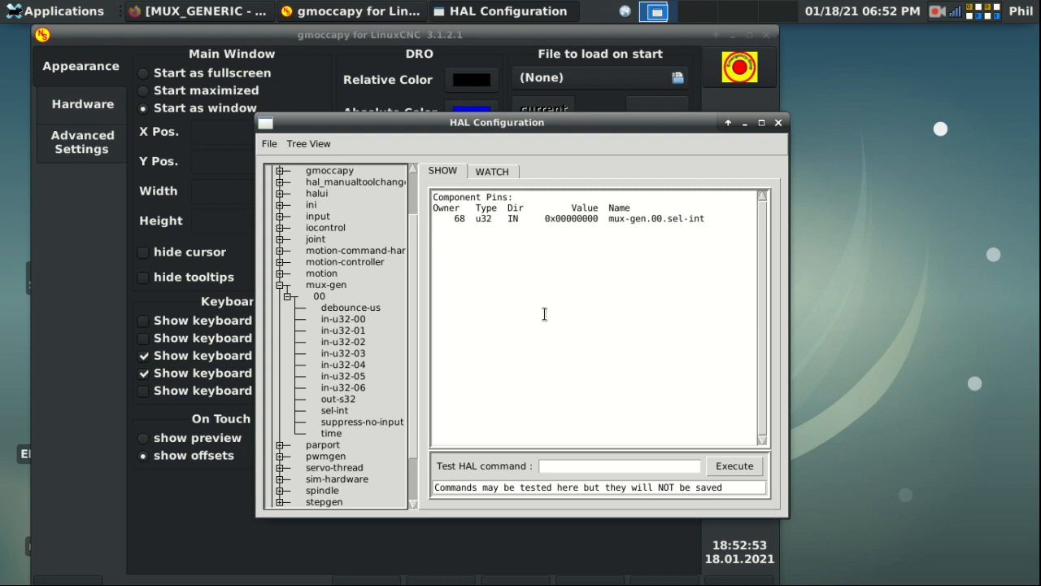
Step: Close HAL Configuration and gmoccapy, then relaunch from the mux_tutorial desktop launcher
left_click(779, 123)
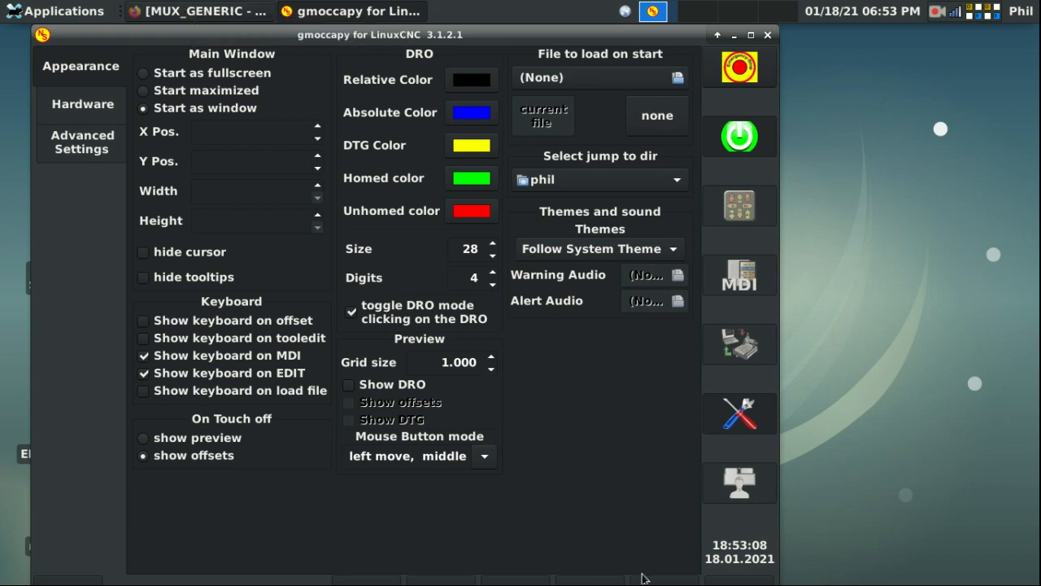
left_click(767, 35)
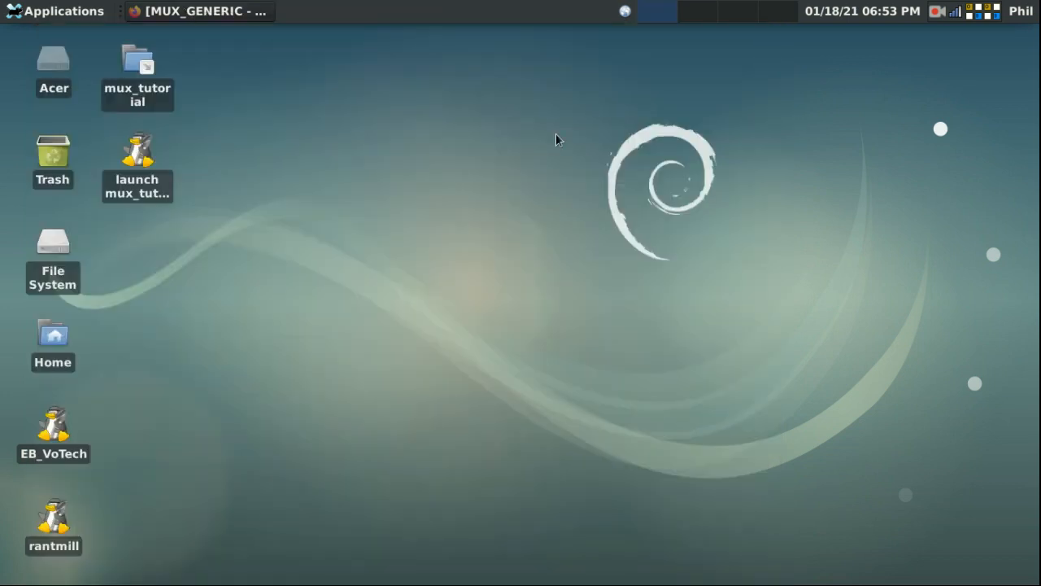
left_click(138, 154)
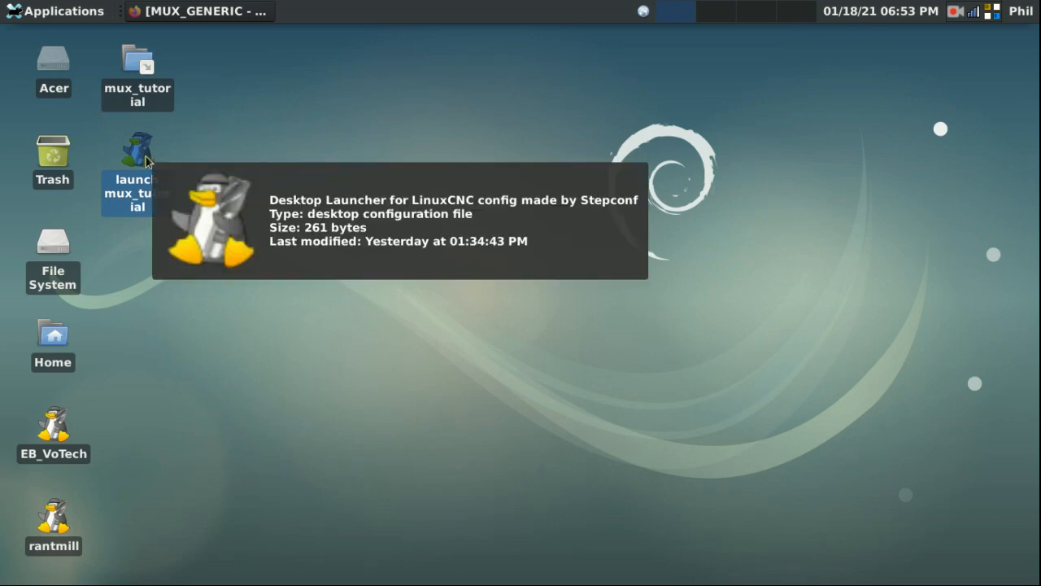
left_click(177, 152)
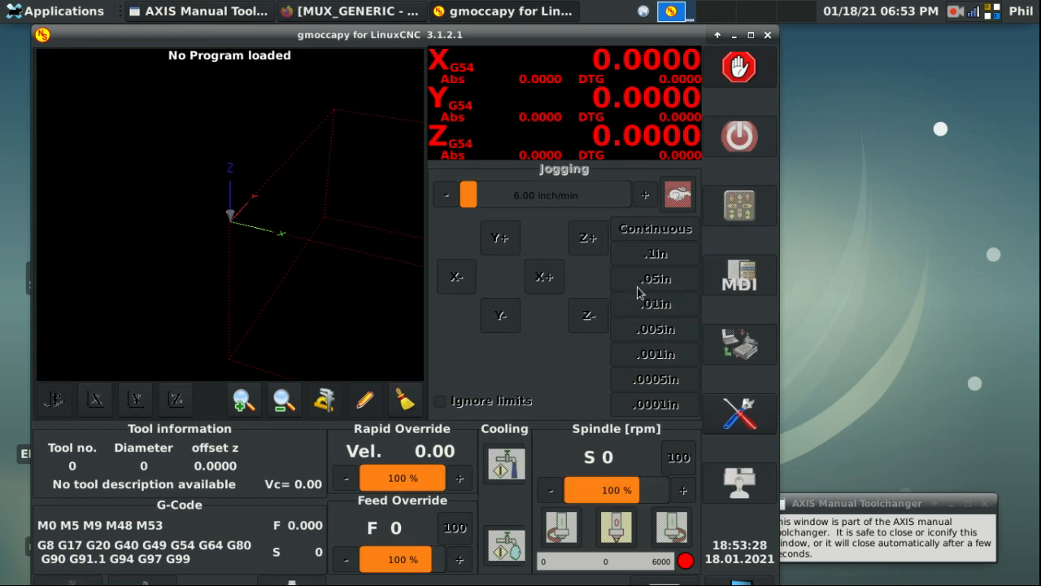
Step: Release E-stop, power on, home all axes, and open HAL Configuration from settings
left_click(739, 140)
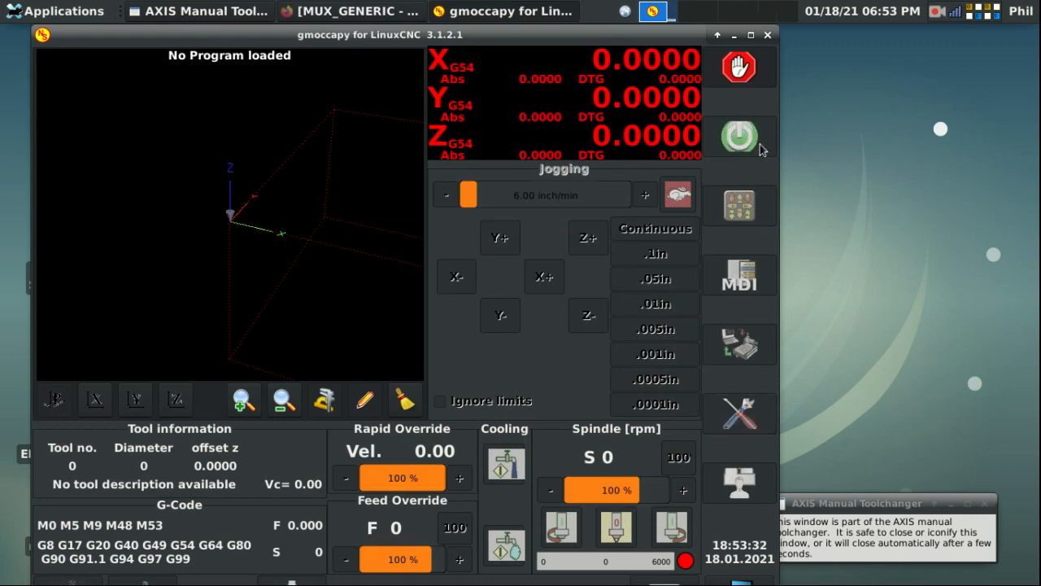
left_click(747, 72)
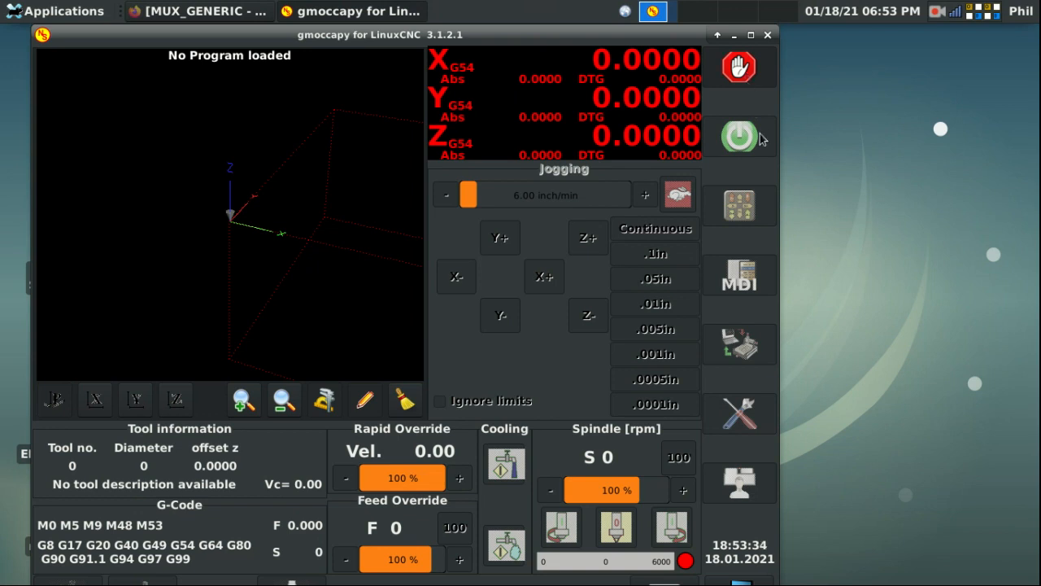
left_click(744, 138)
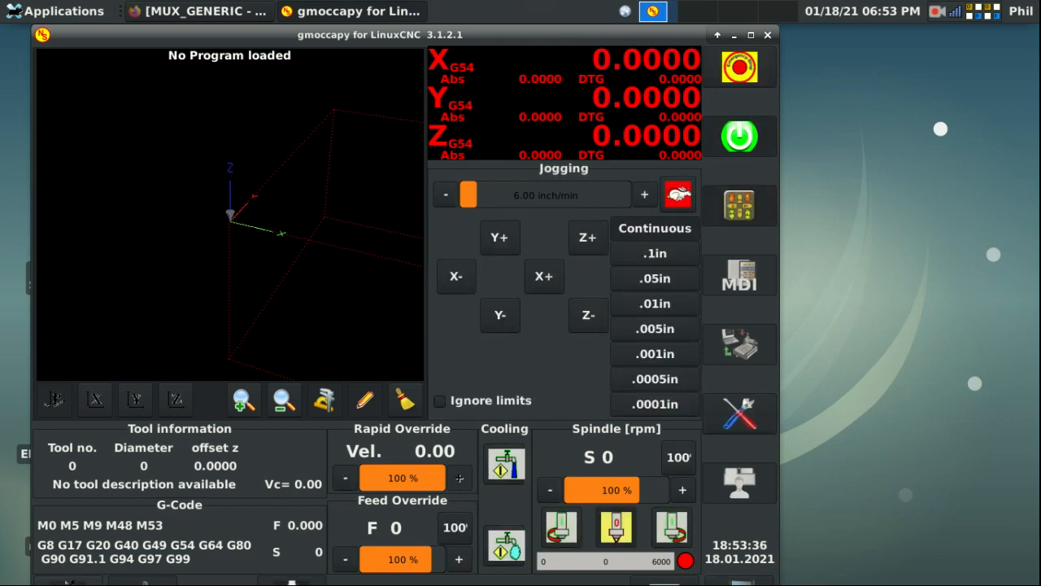
left_click(292, 583)
left_click(366, 584)
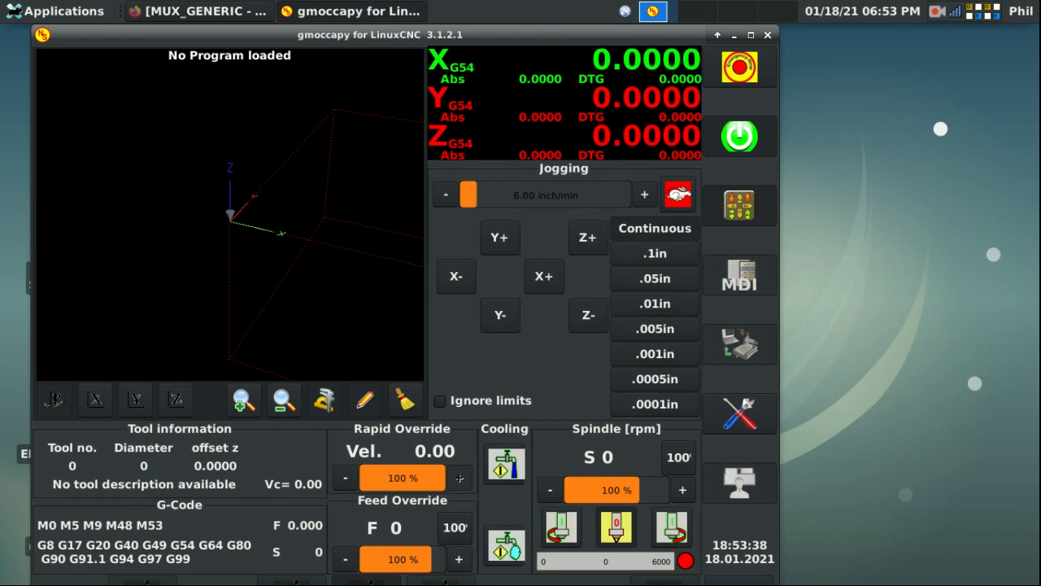
left_click(441, 584)
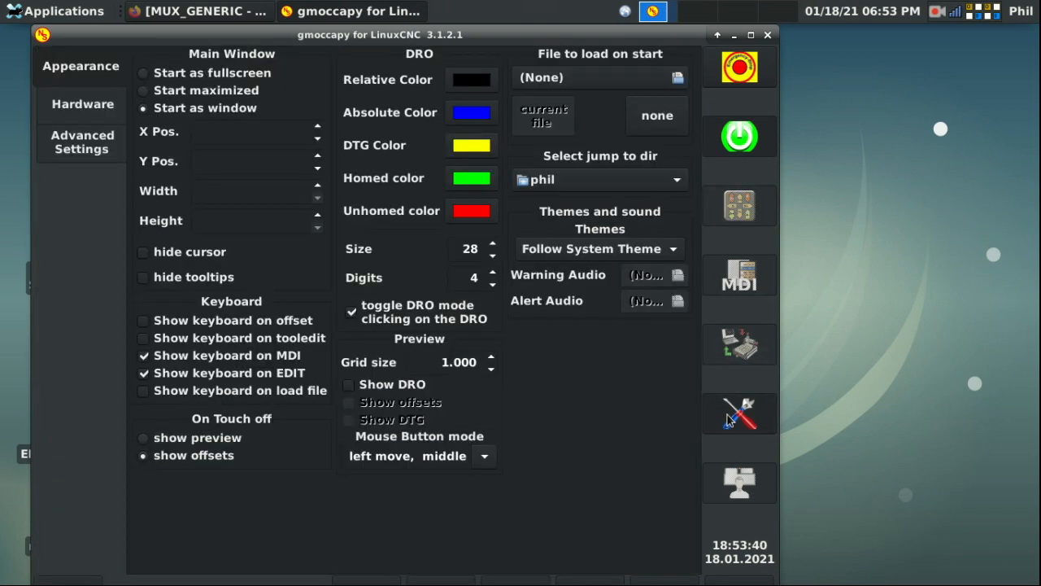
left_click(737, 415)
left_click(739, 482)
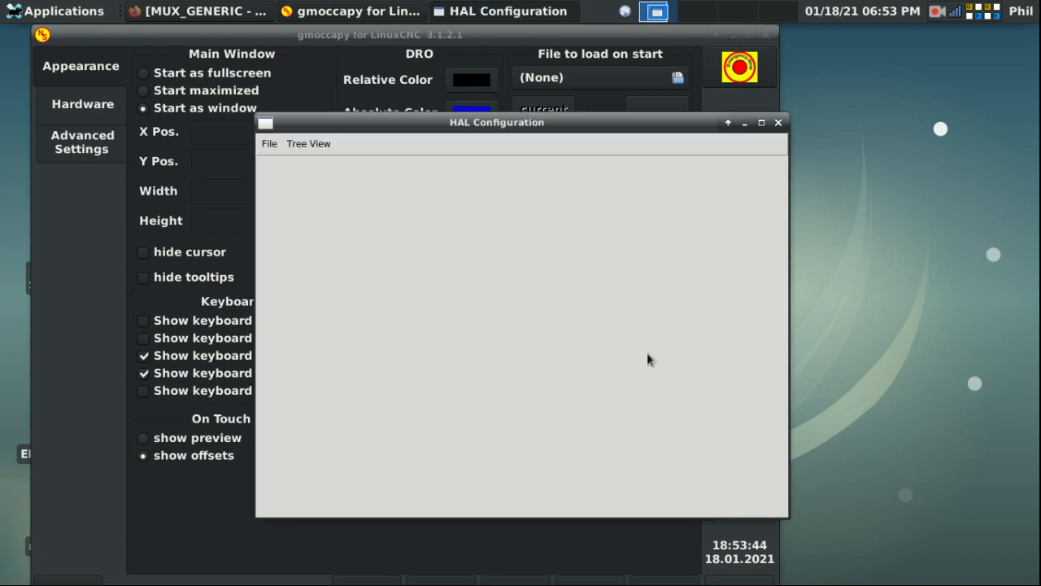
Step: Run loadrt mux_generic config="bf64" in the Test HAL command field, then close HAL Configuration
left_click(576, 462)
type("loadrt mux_generic config")
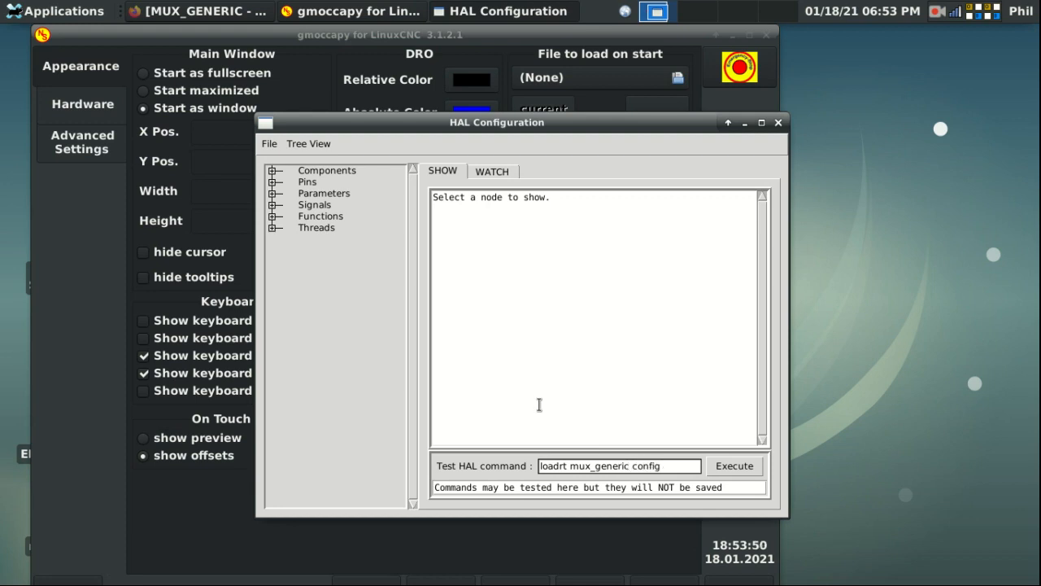
type("\"bf")
key("BackSpace")
key("BackSpace")
key("BackSpace")
type("=\"bf64\"")
key("Return")
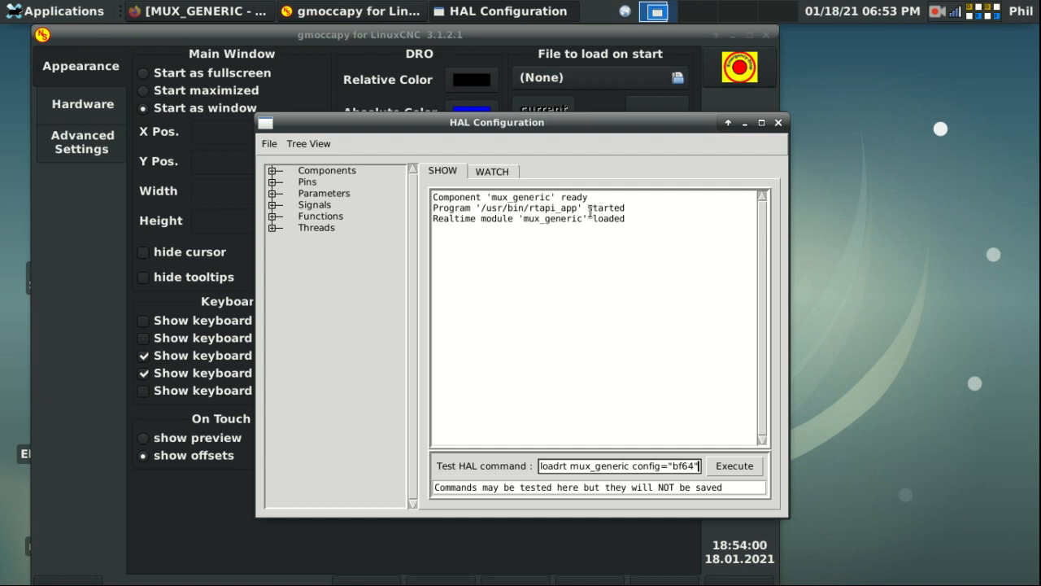
left_click(778, 123)
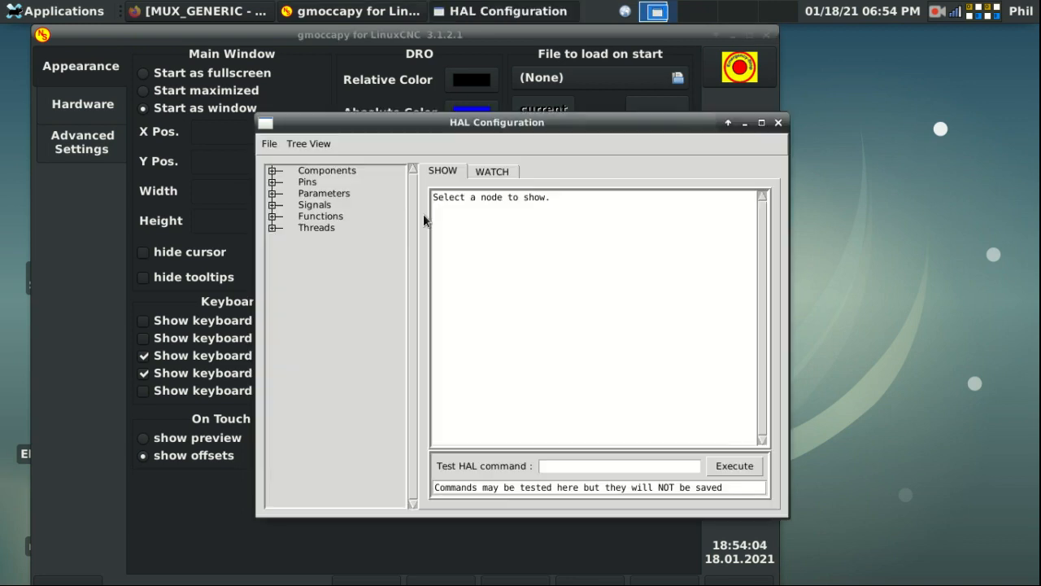
Step: Expand Pins > mux-gen > 00 and scroll through the bf64 instance's pin list
left_click(274, 182)
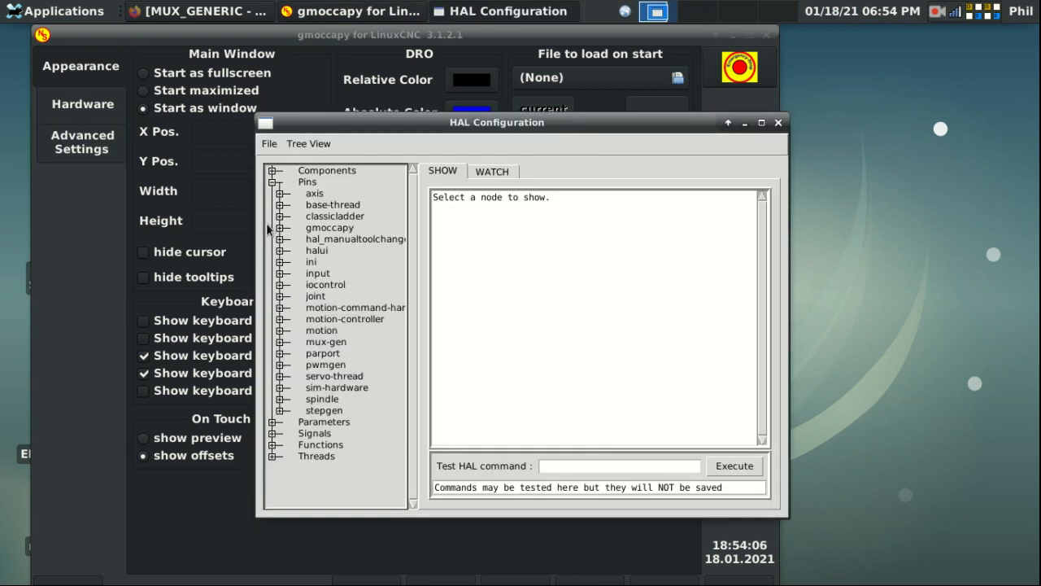
left_click(280, 343)
left_click(287, 354)
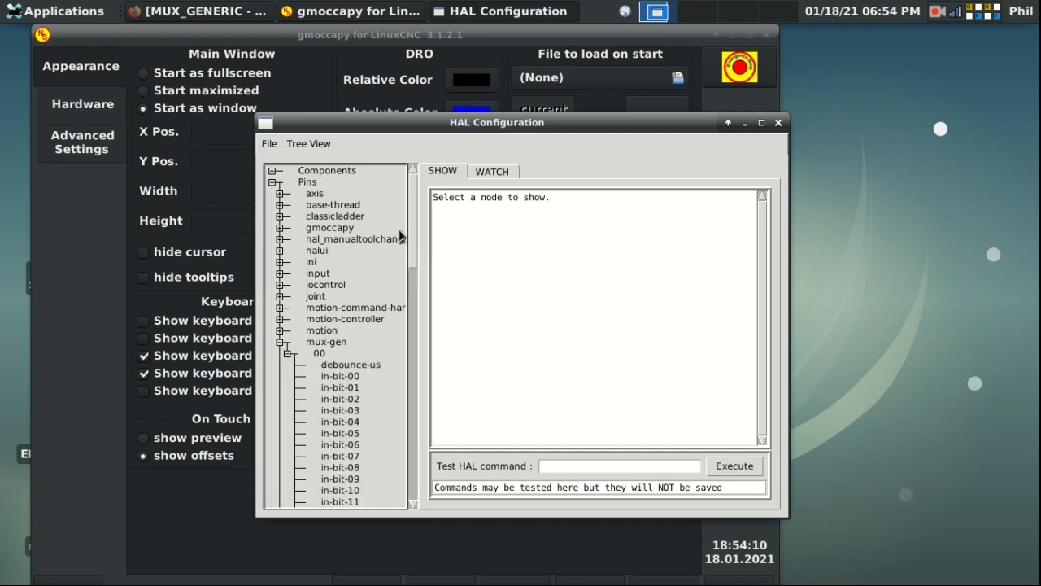
scroll(419, 257, "down", 2)
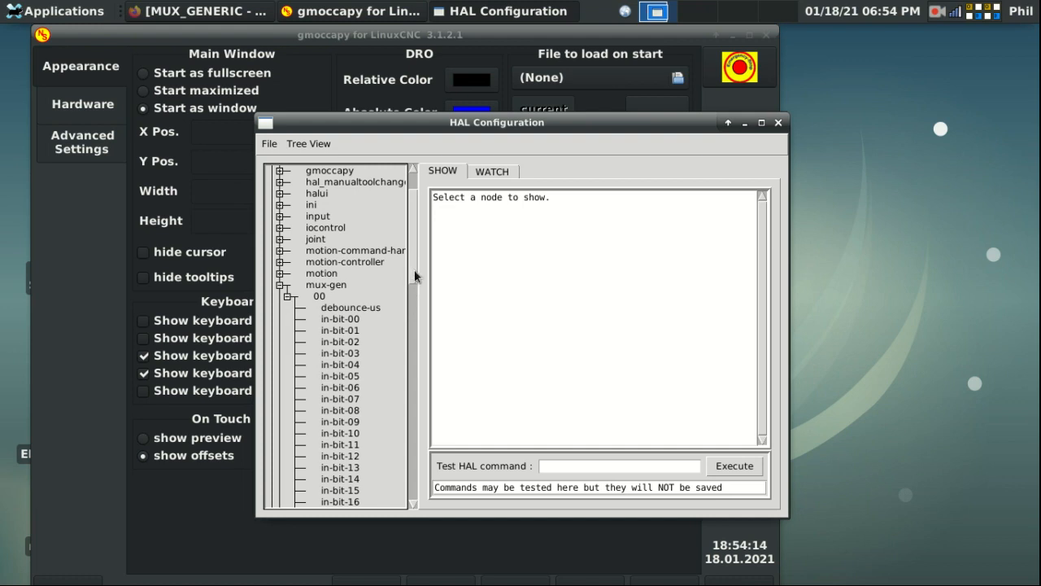
scroll(410, 295, "down", 2)
left_click_drag(410, 295, 417, 453)
scroll(417, 453, "down", 1)
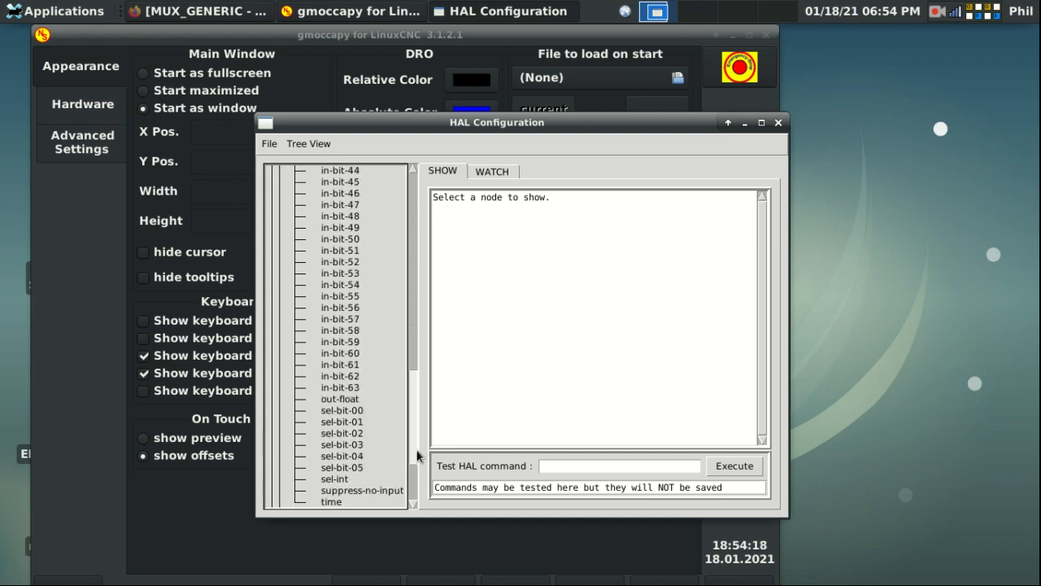
scroll(417, 454, "down", 1)
Step: Check the sel-bit-00 and sel-int pin details (sel-int 0x00000000) and the WATCH view, then close the window
left_click(337, 388)
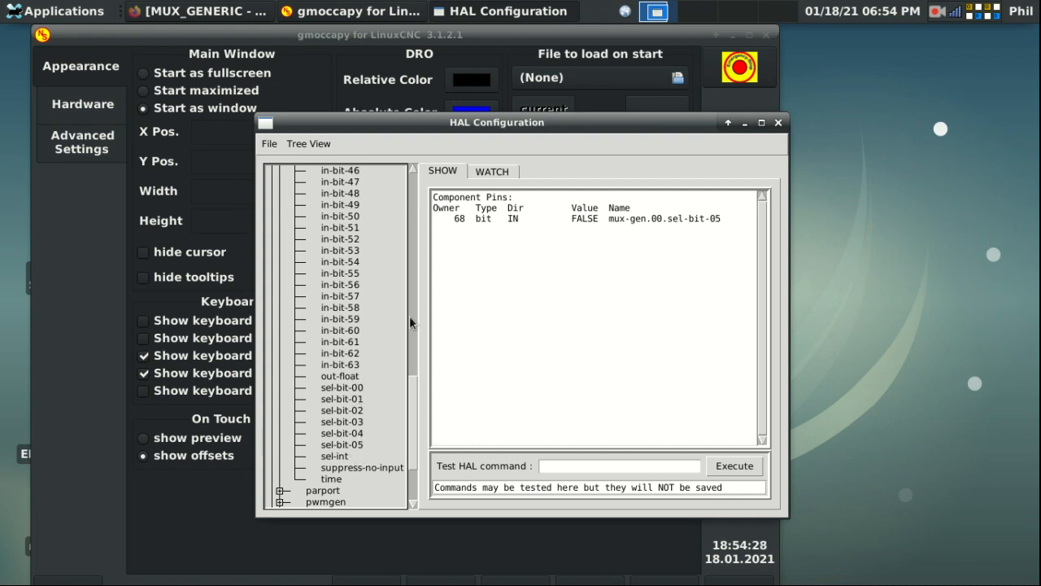
left_click_drag(411, 386, 431, 294)
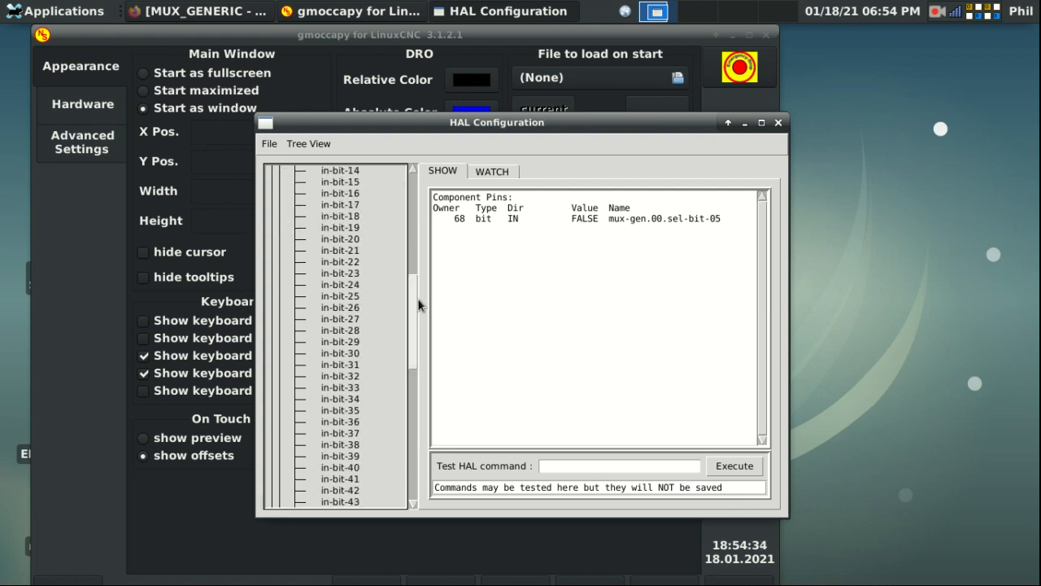
left_click_drag(413, 303, 420, 400)
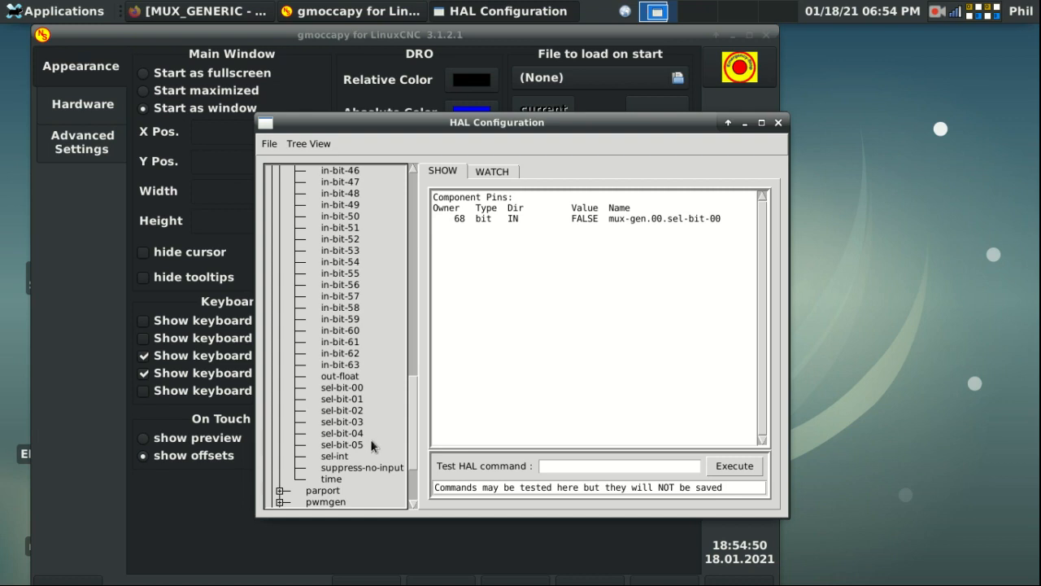
left_click(341, 455)
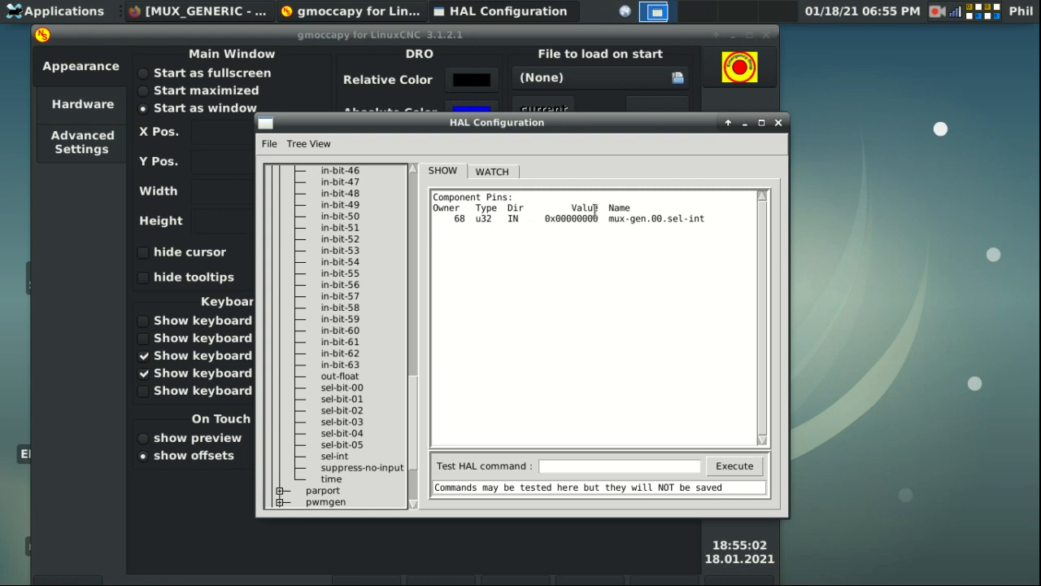
left_click_drag(603, 218, 540, 215)
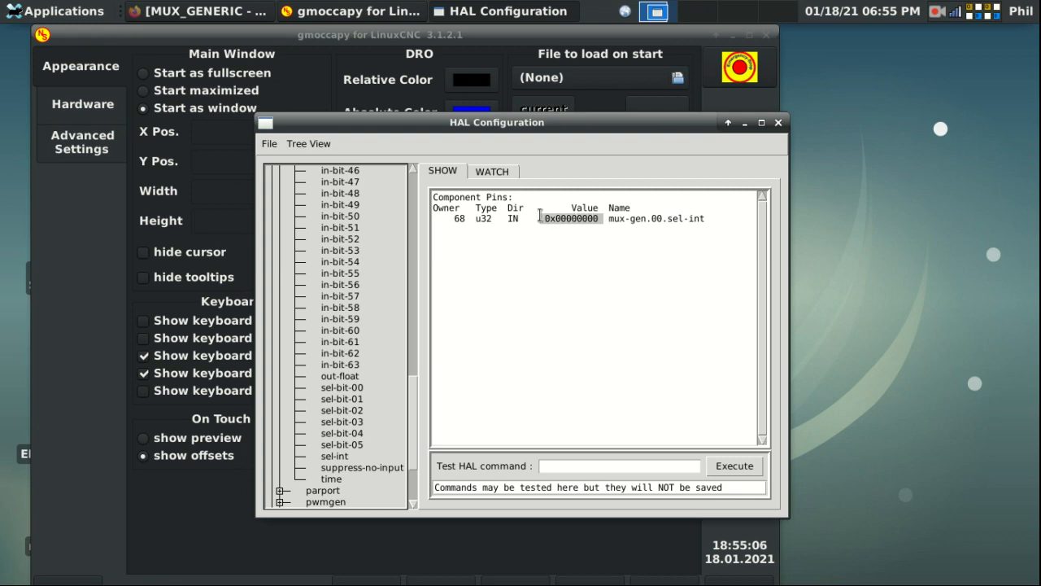
left_click(508, 180)
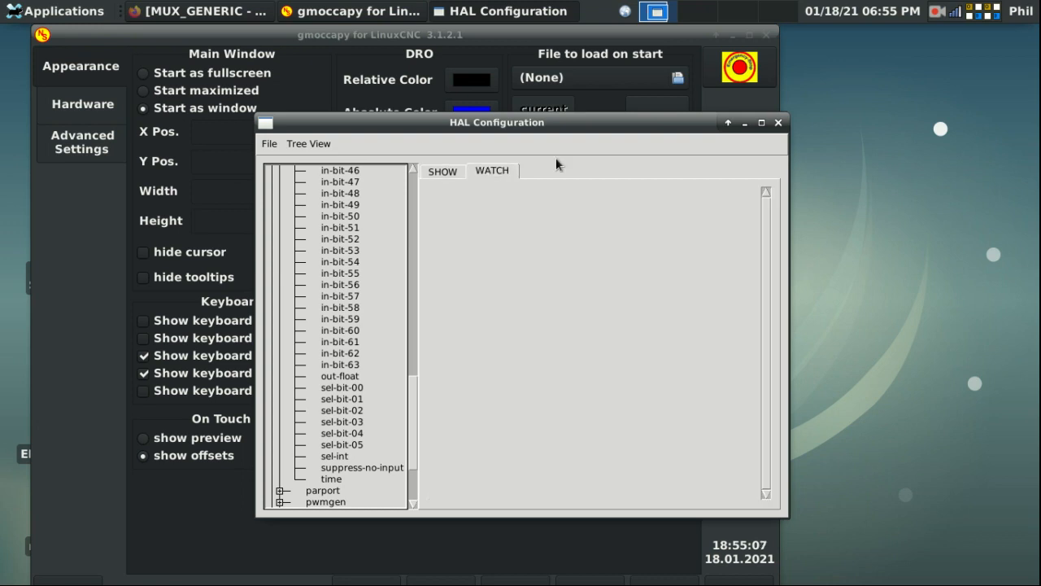
left_click(778, 122)
Step: Shut down gmoccapy and restore Firefox showing the mux16 manual page
left_click(767, 35)
left_click(956, 11)
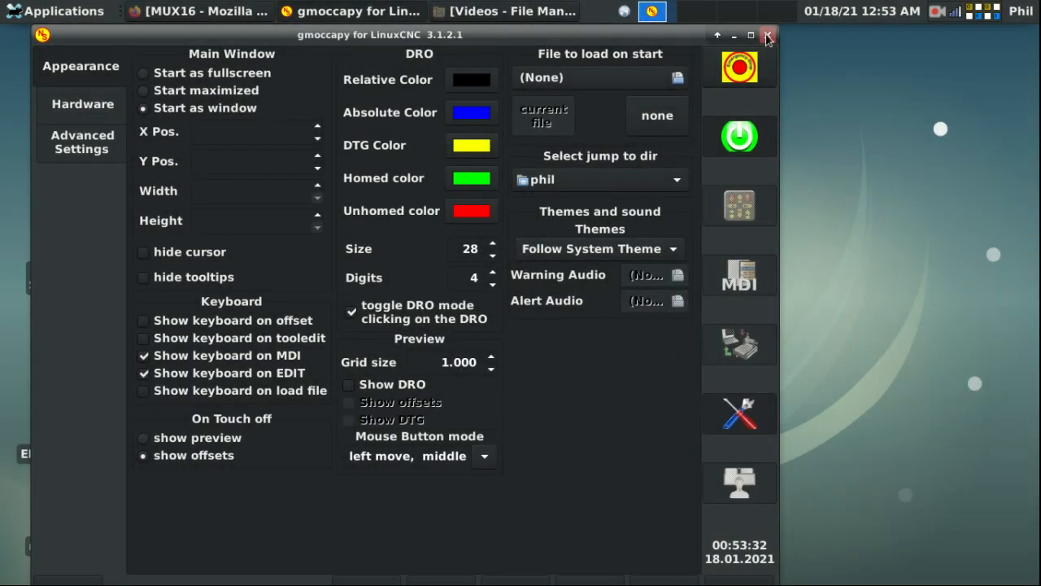
left_click(767, 34)
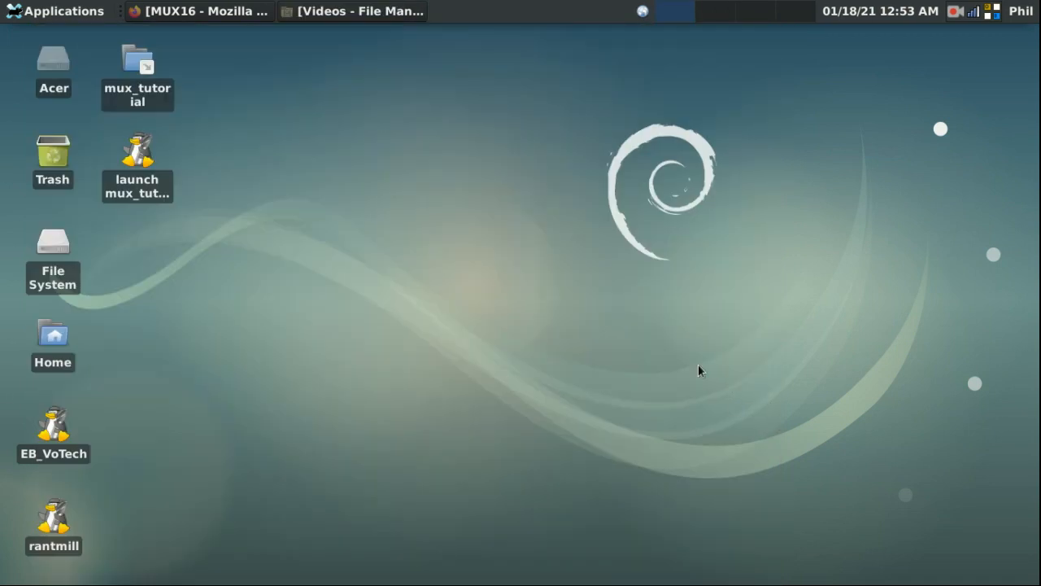
left_click(207, 12)
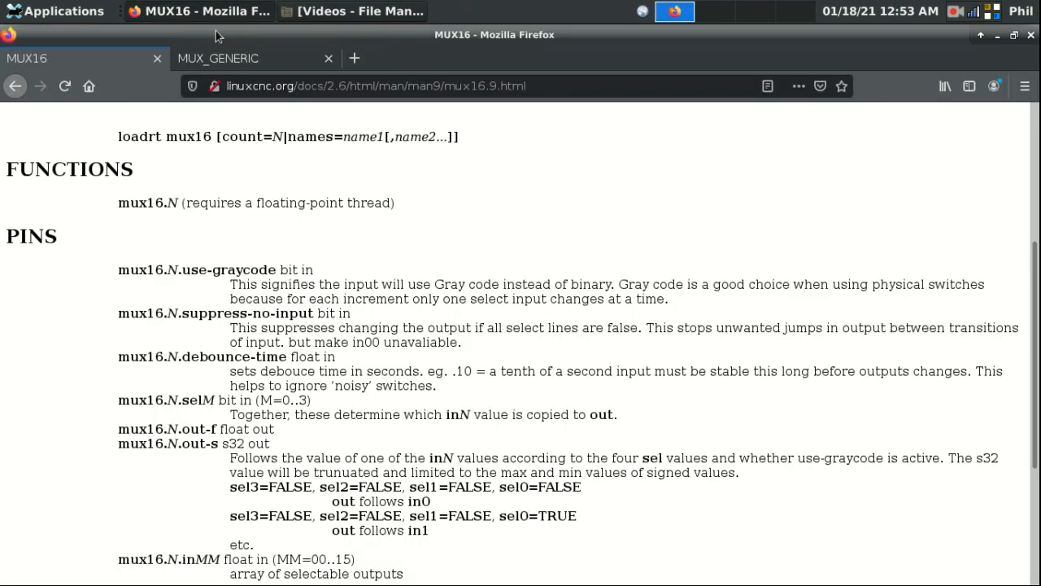
Step: Read the mux16 manual from its top, then minimize Firefox to the desktop
scroll(276, 362, "up", 5)
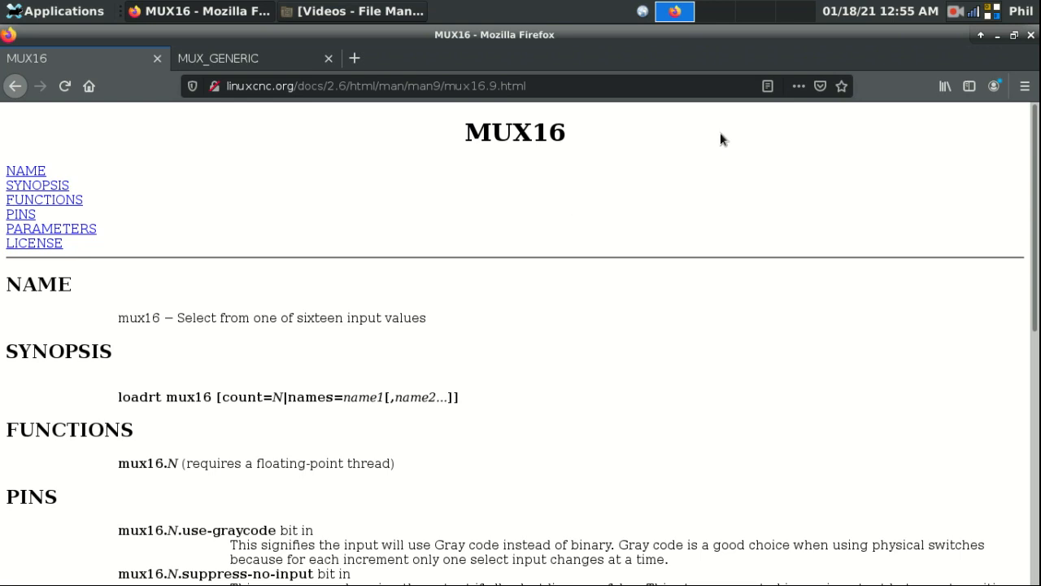
left_click(997, 35)
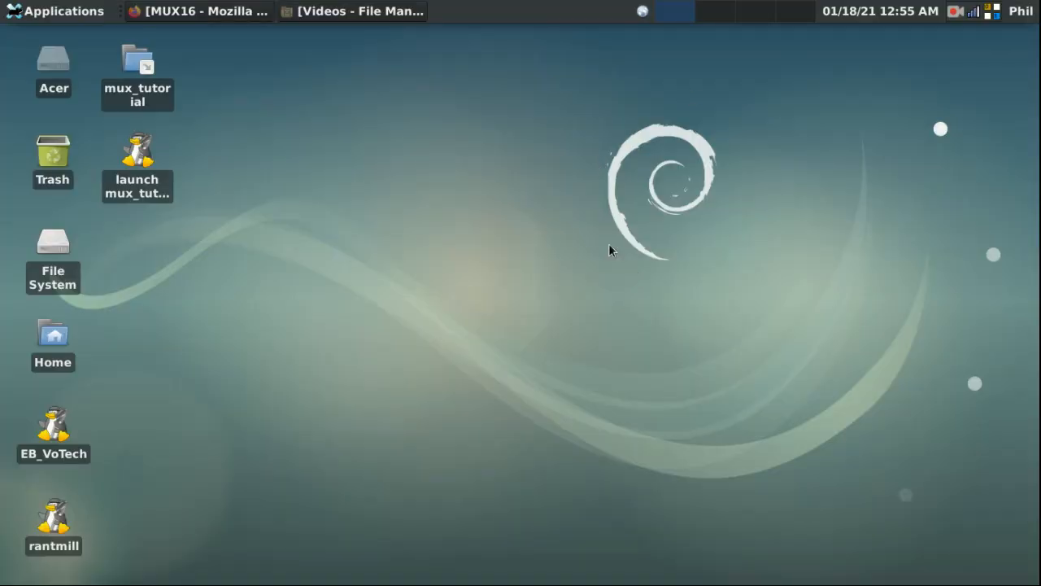